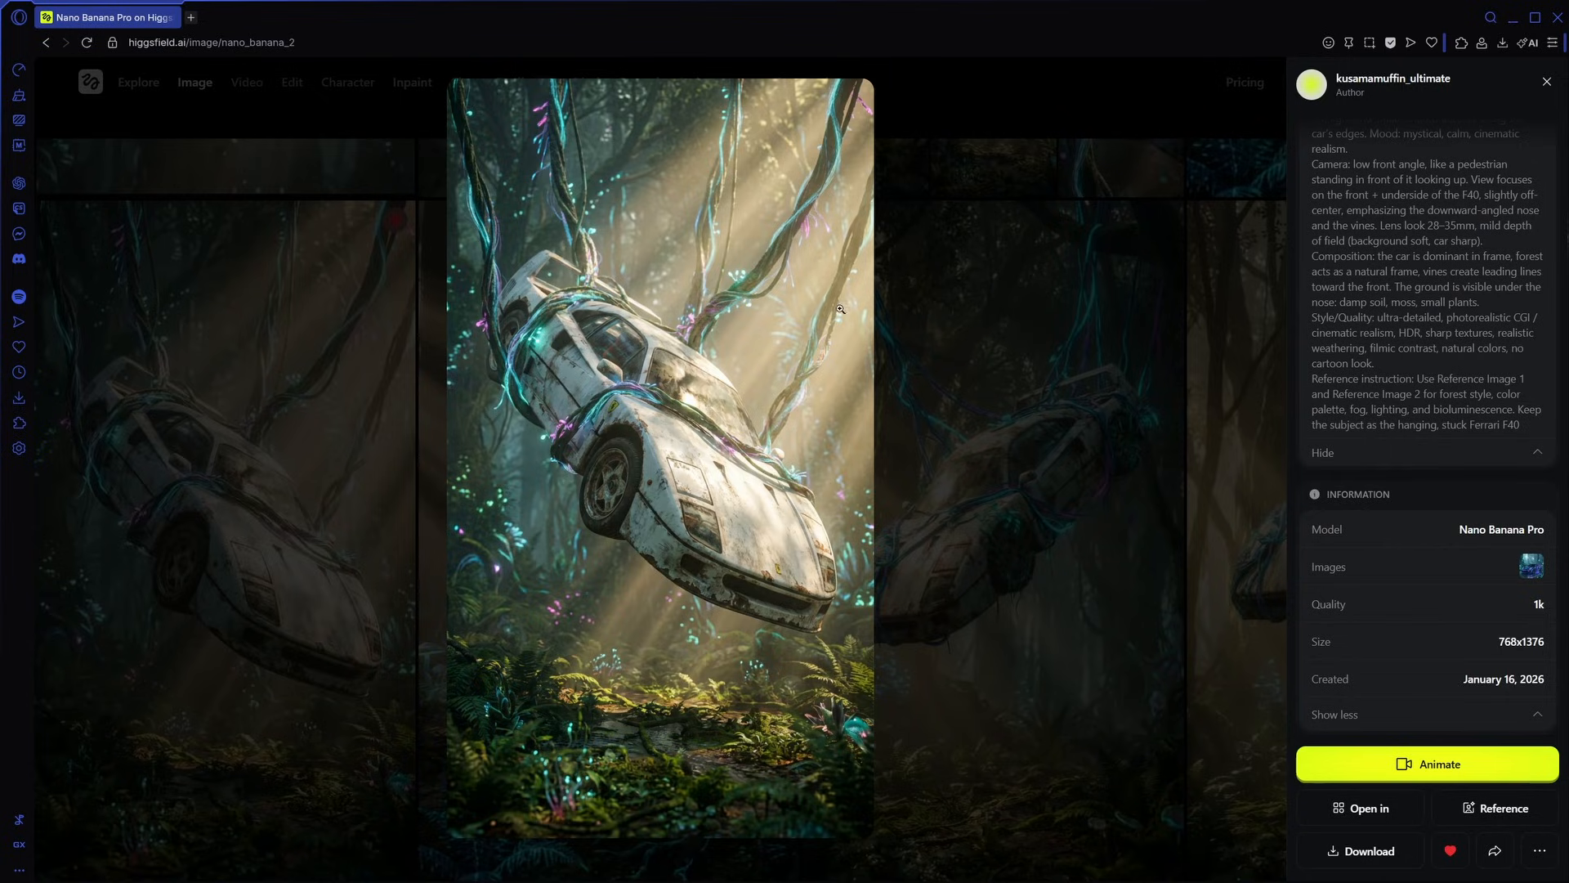
# - Generate a 9:16 grid of camera shots from the hanging white car image in the Shots app
pyautogui.click(1546, 82)
pyautogui.click(737, 85)
pyautogui.click(1003, 372)
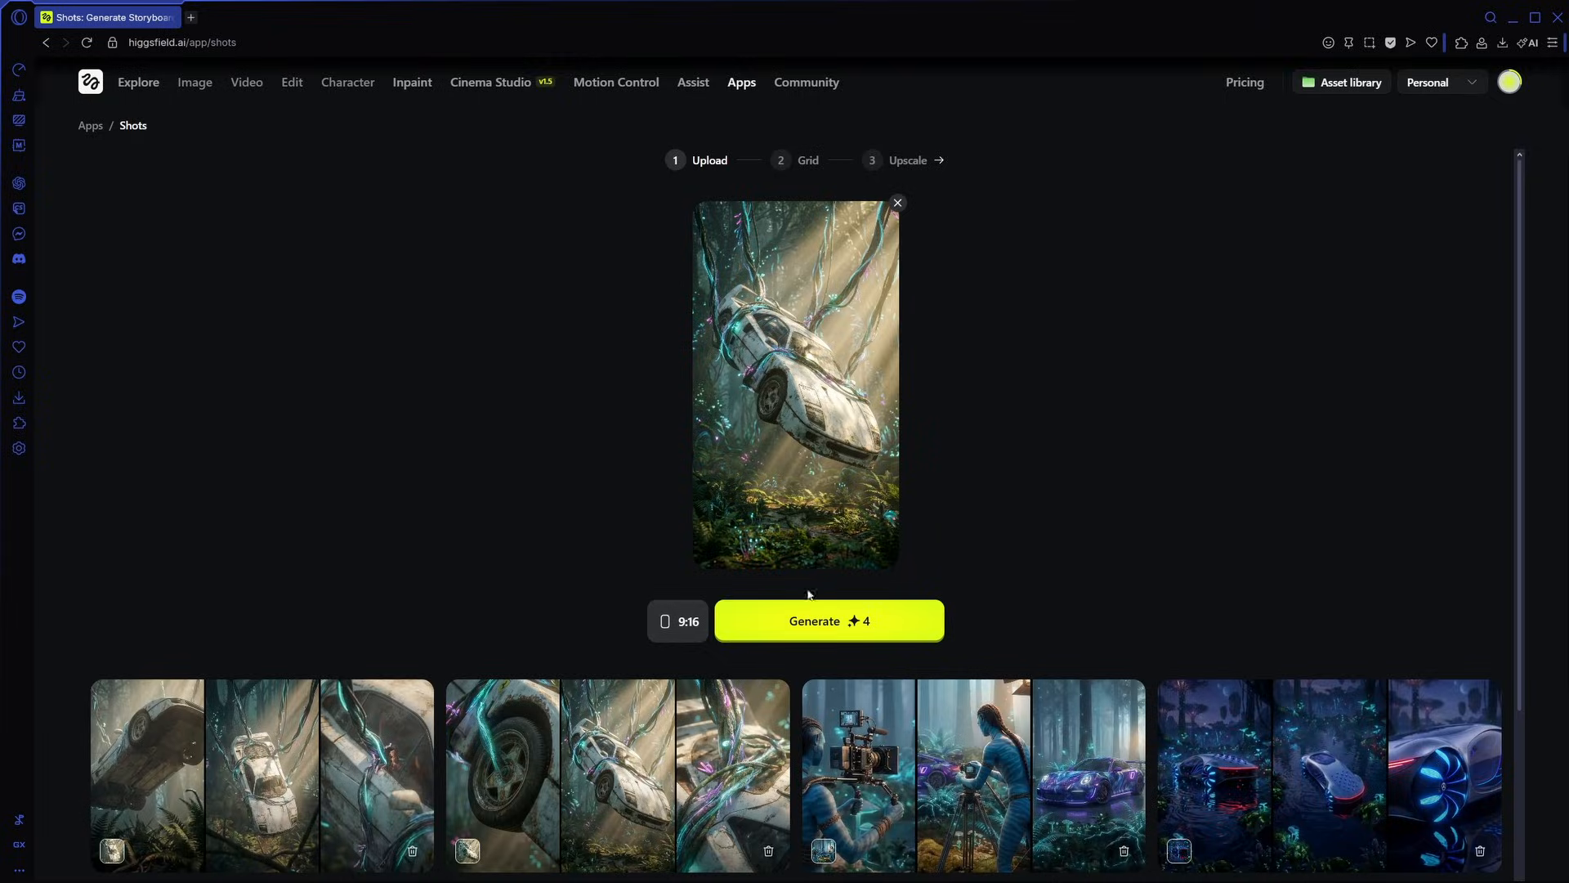
pyautogui.click(813, 621)
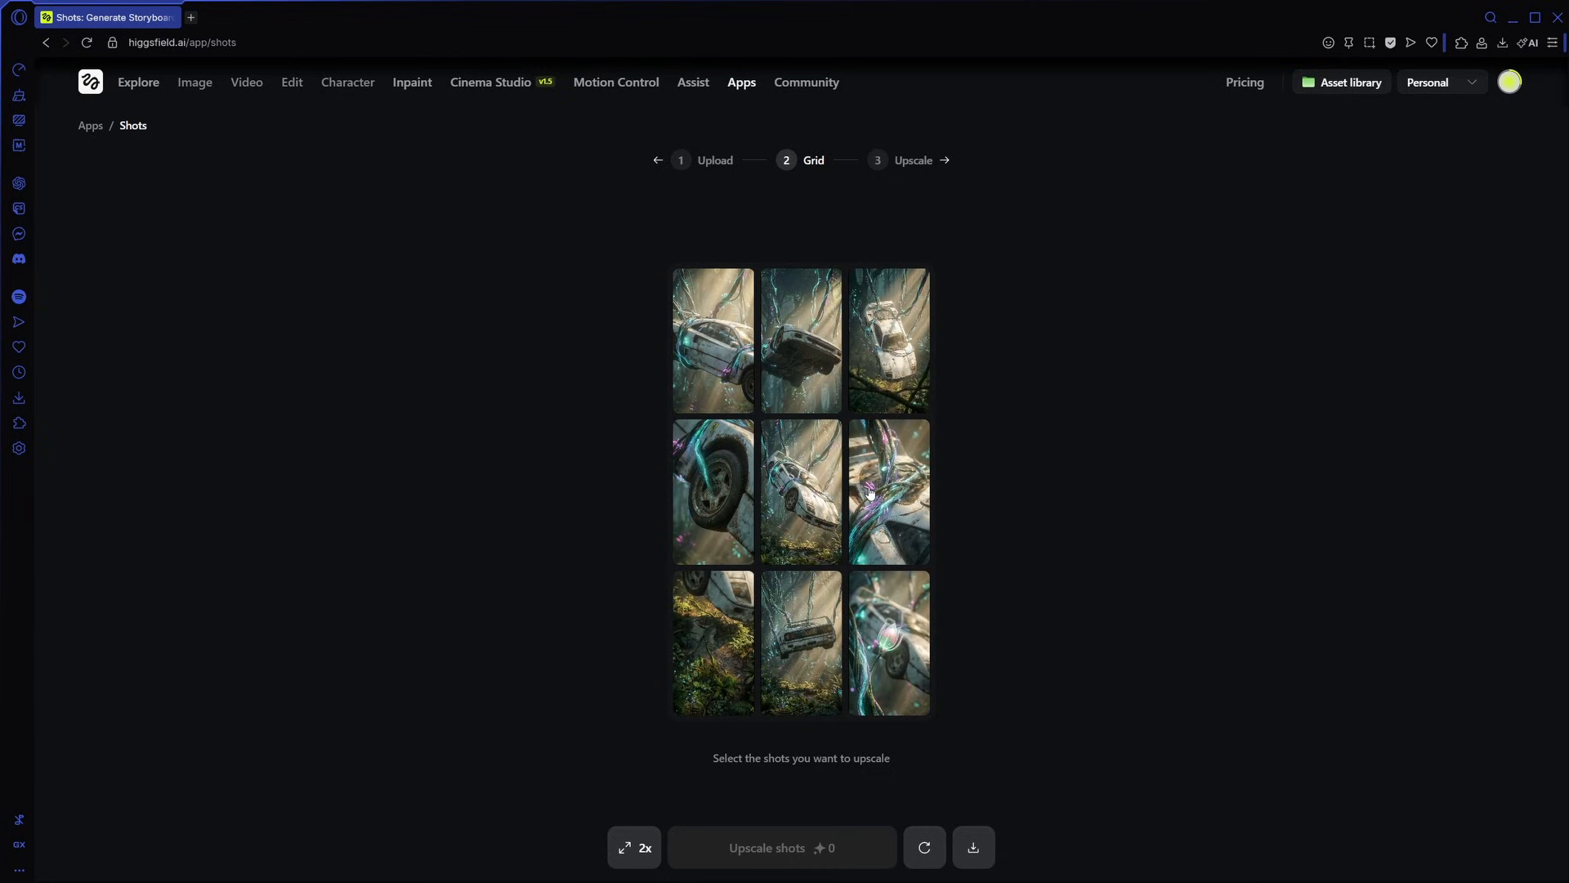
# - Select the second and third shots of the first row plus the whole second row, upscale them 2x and review them
pyautogui.click(772, 357)
pyautogui.click(856, 363)
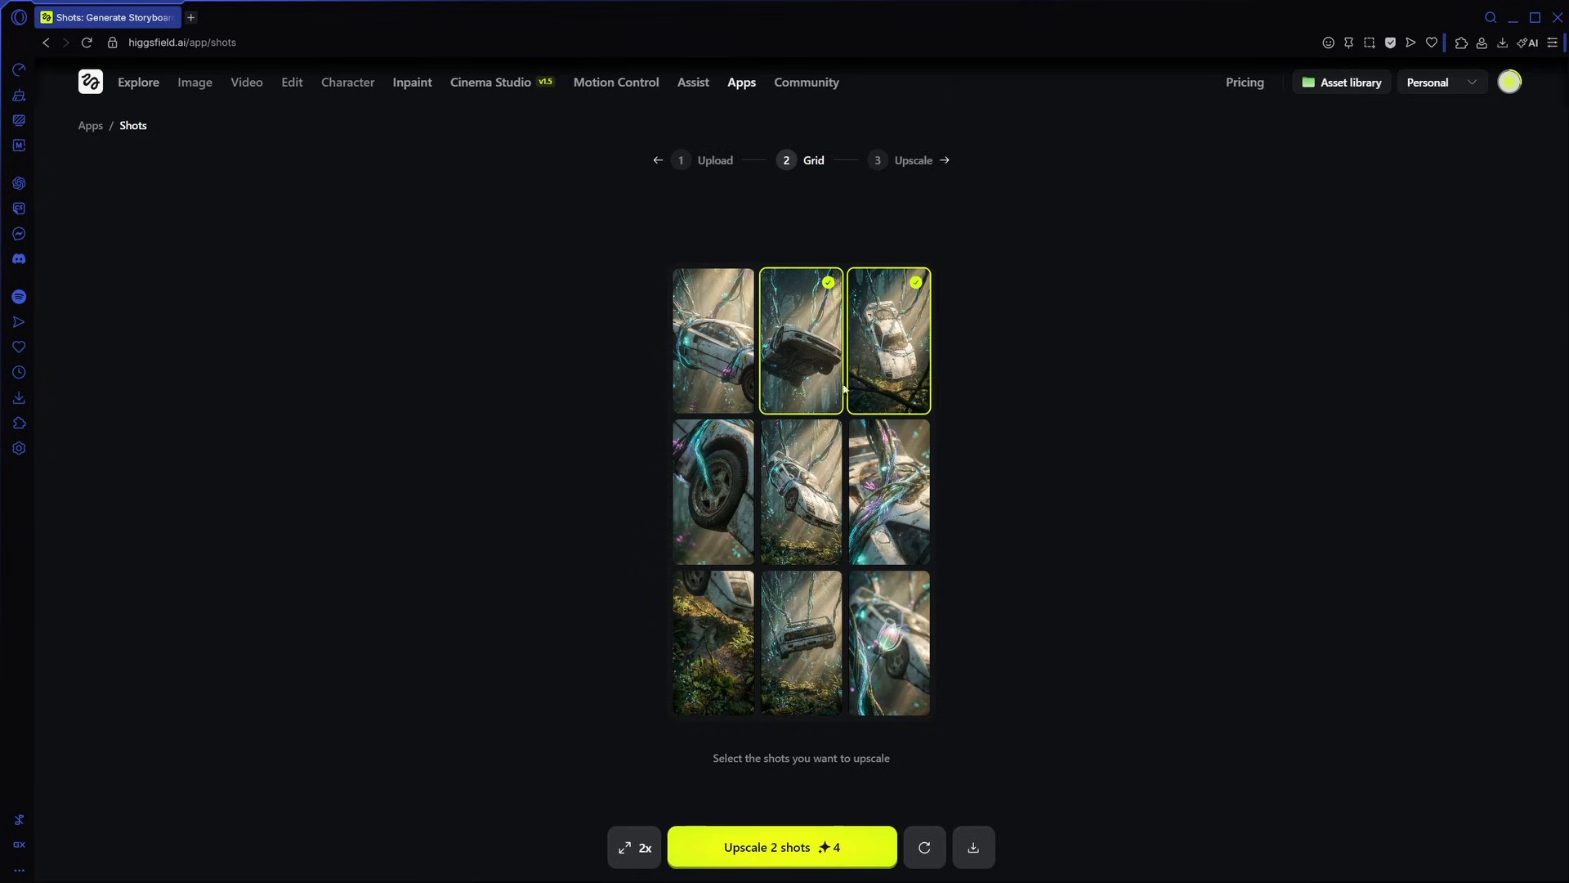
pyautogui.click(715, 486)
pyautogui.click(791, 507)
pyautogui.click(887, 490)
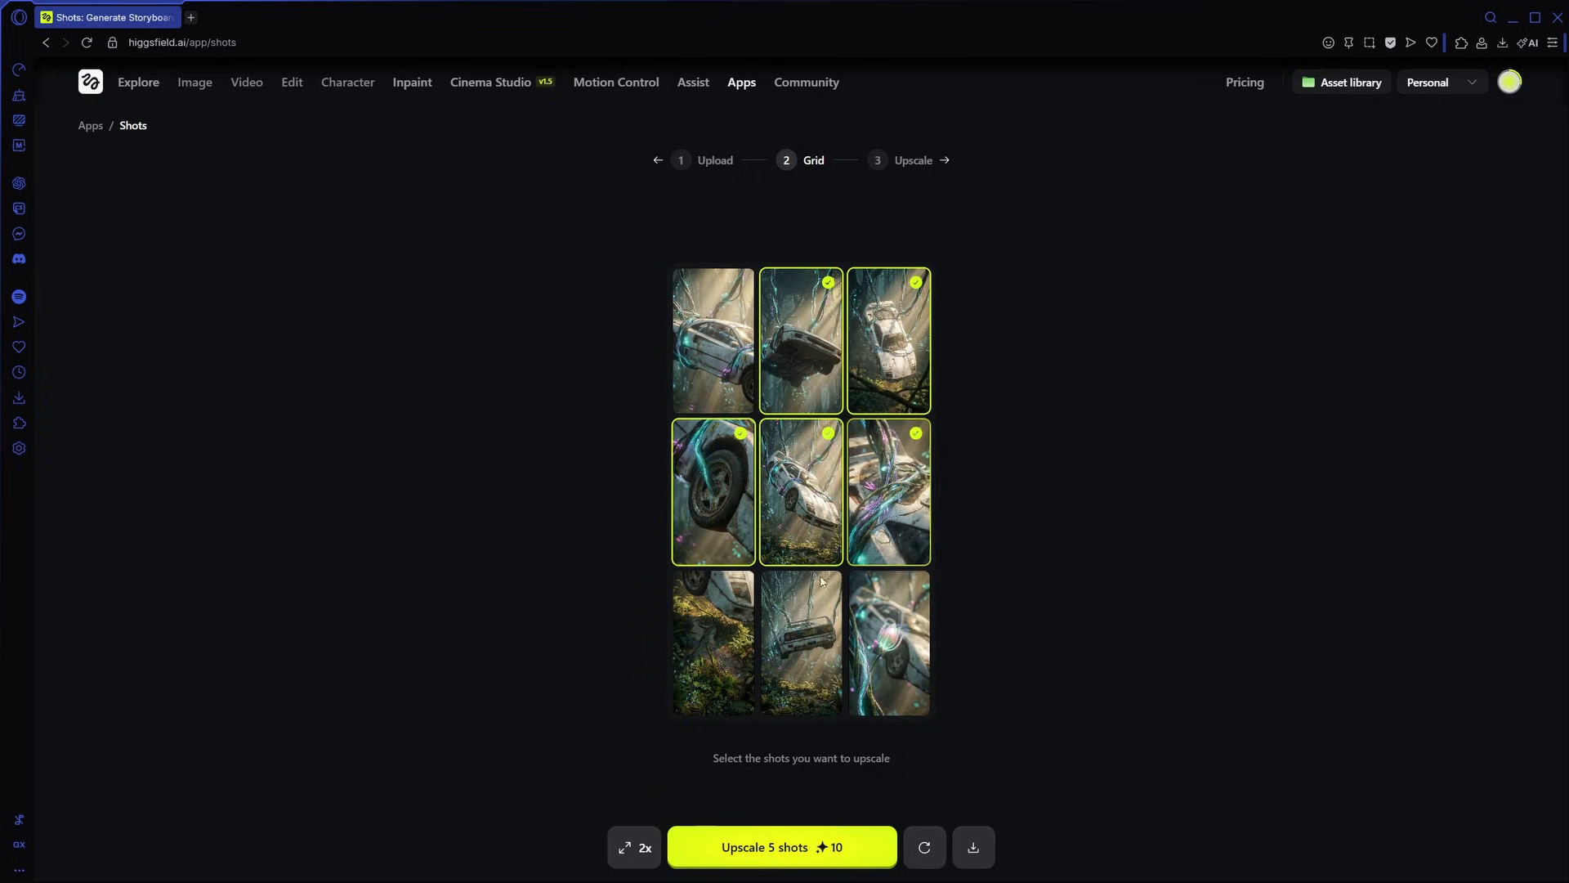
pyautogui.click(686, 859)
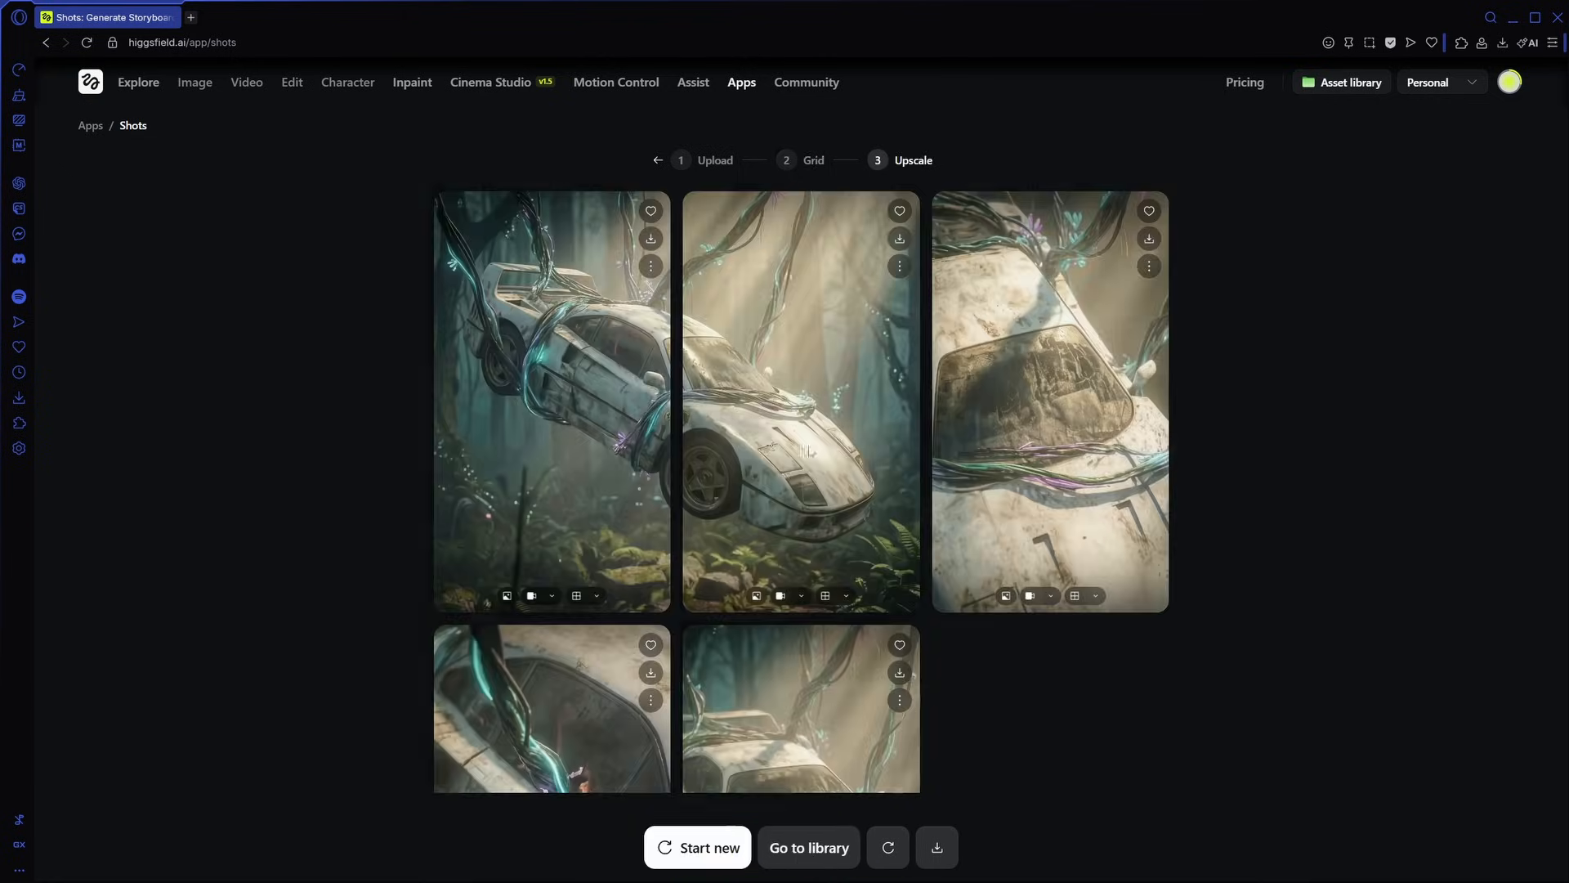
pyautogui.scroll(-3, 889, 365)
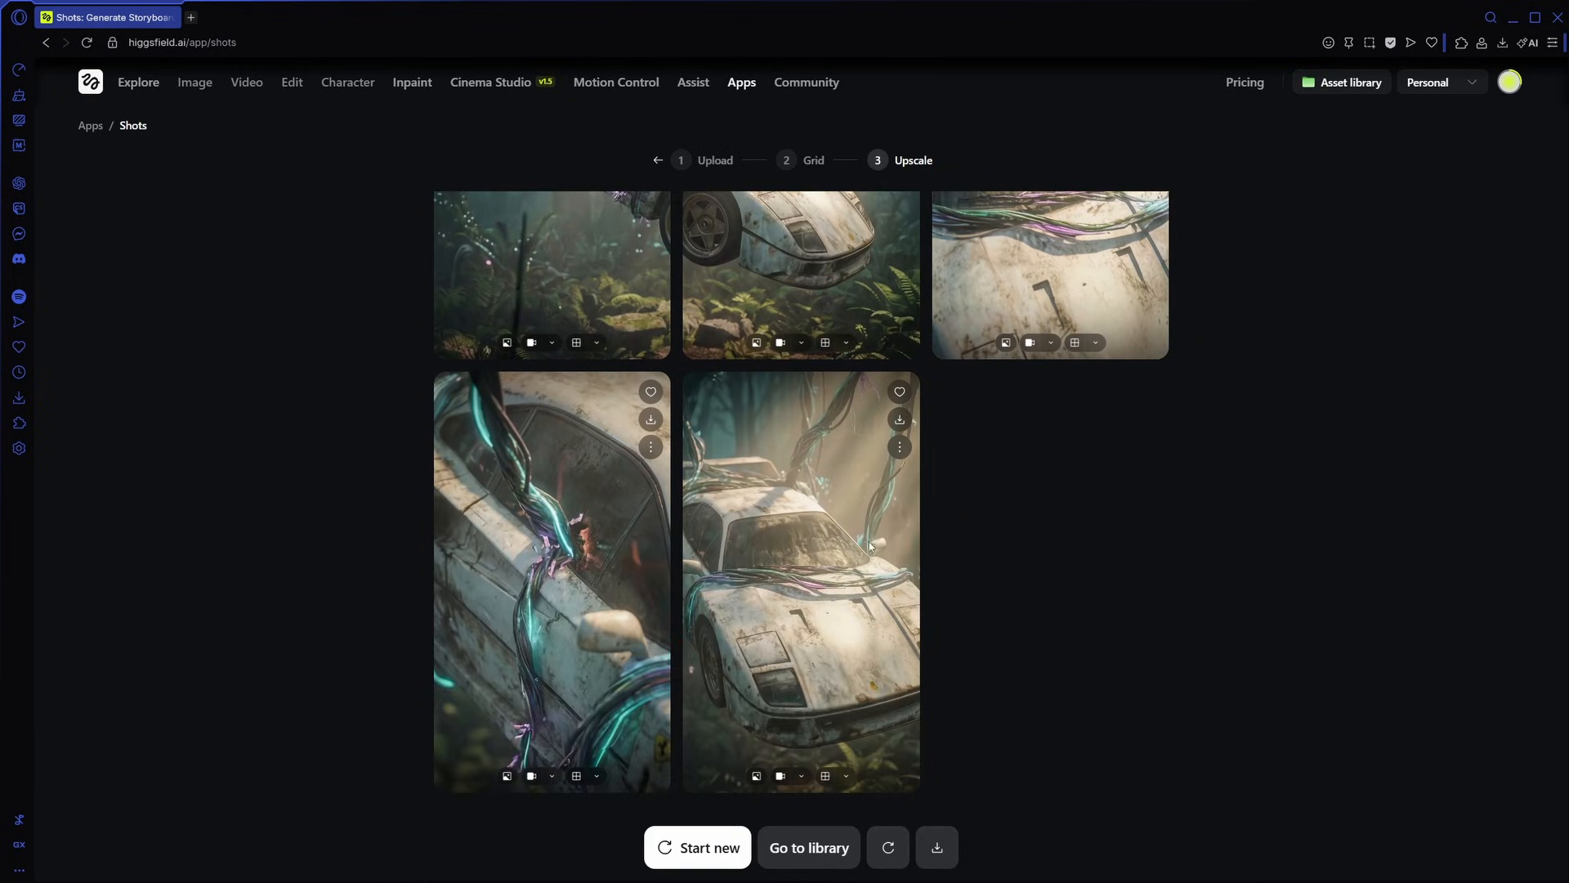
pyautogui.scroll(3, 870, 545)
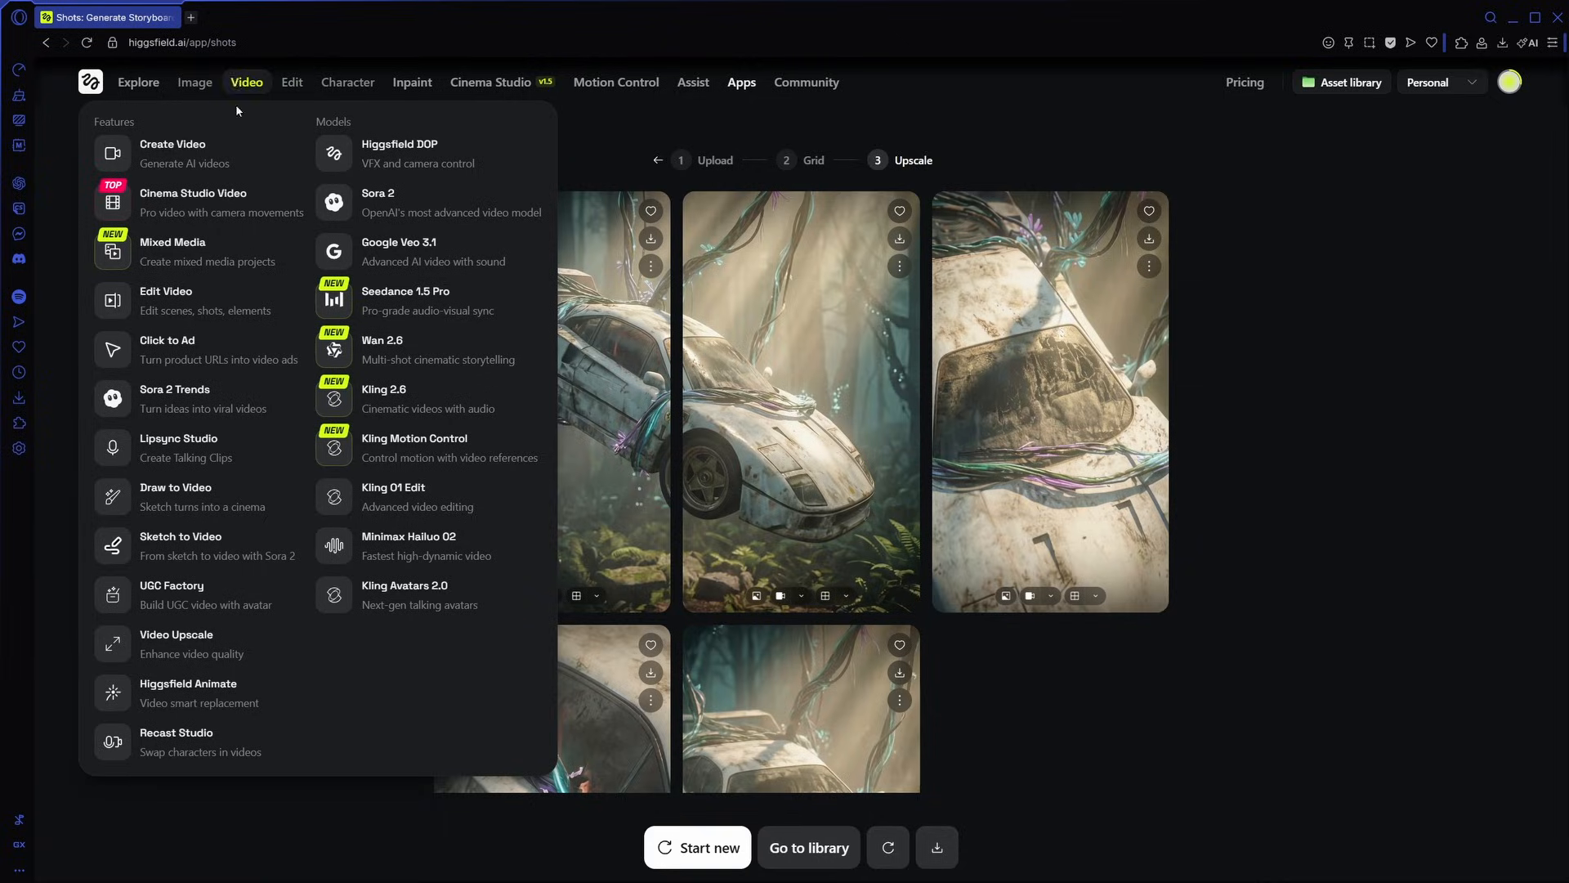
# - Open the video creation page and switch prompt enhancement on and back off for the Kling 2.6 car clip
pyautogui.click(238, 85)
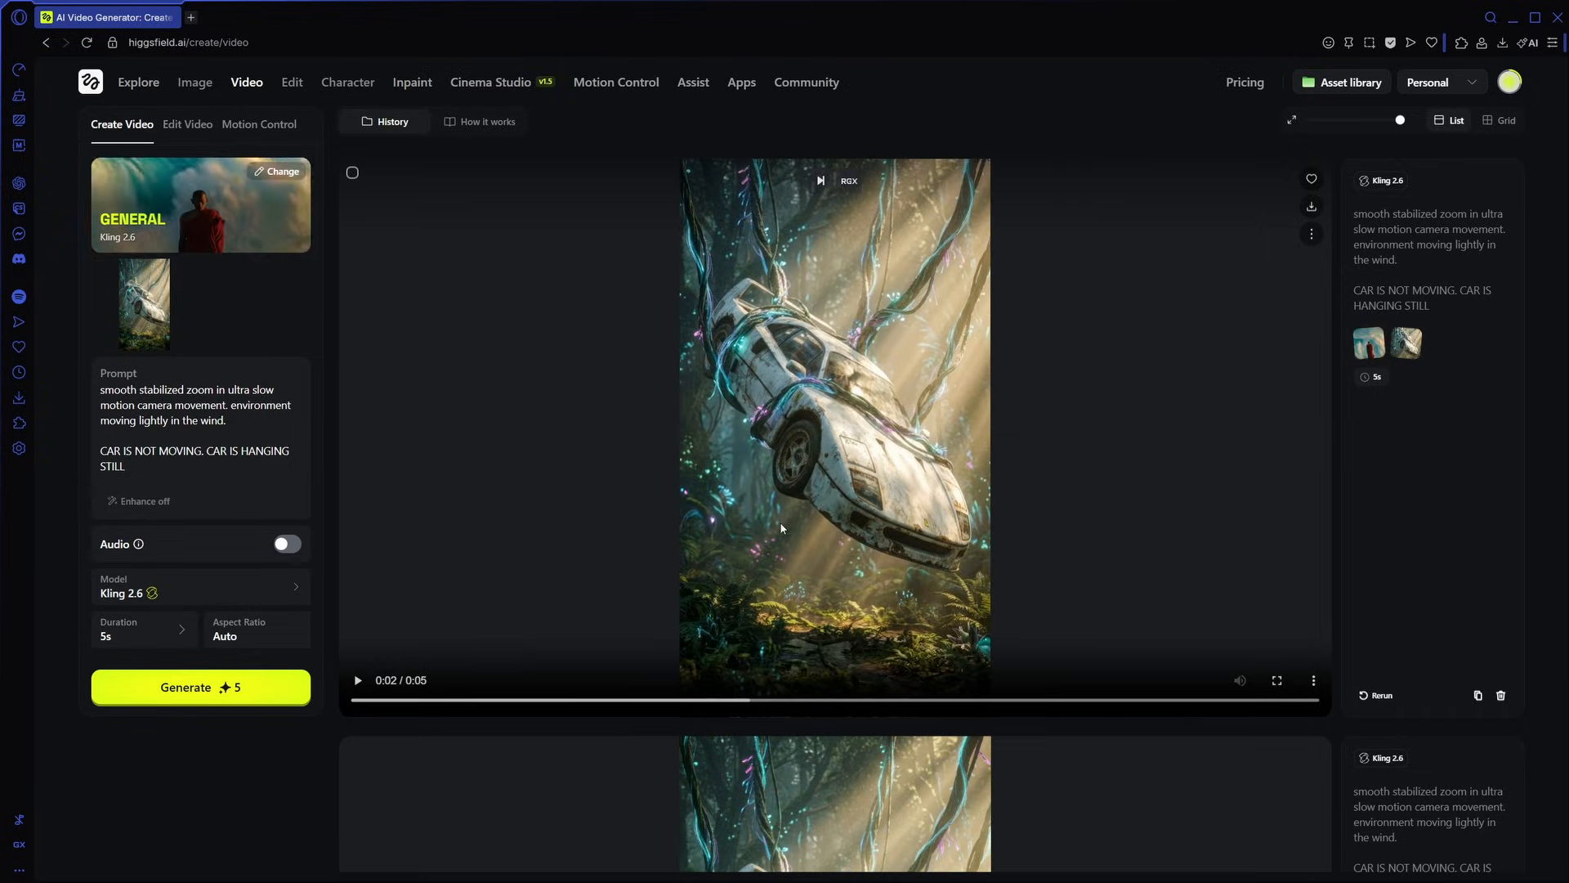
pyautogui.scroll(-6, 771, 507)
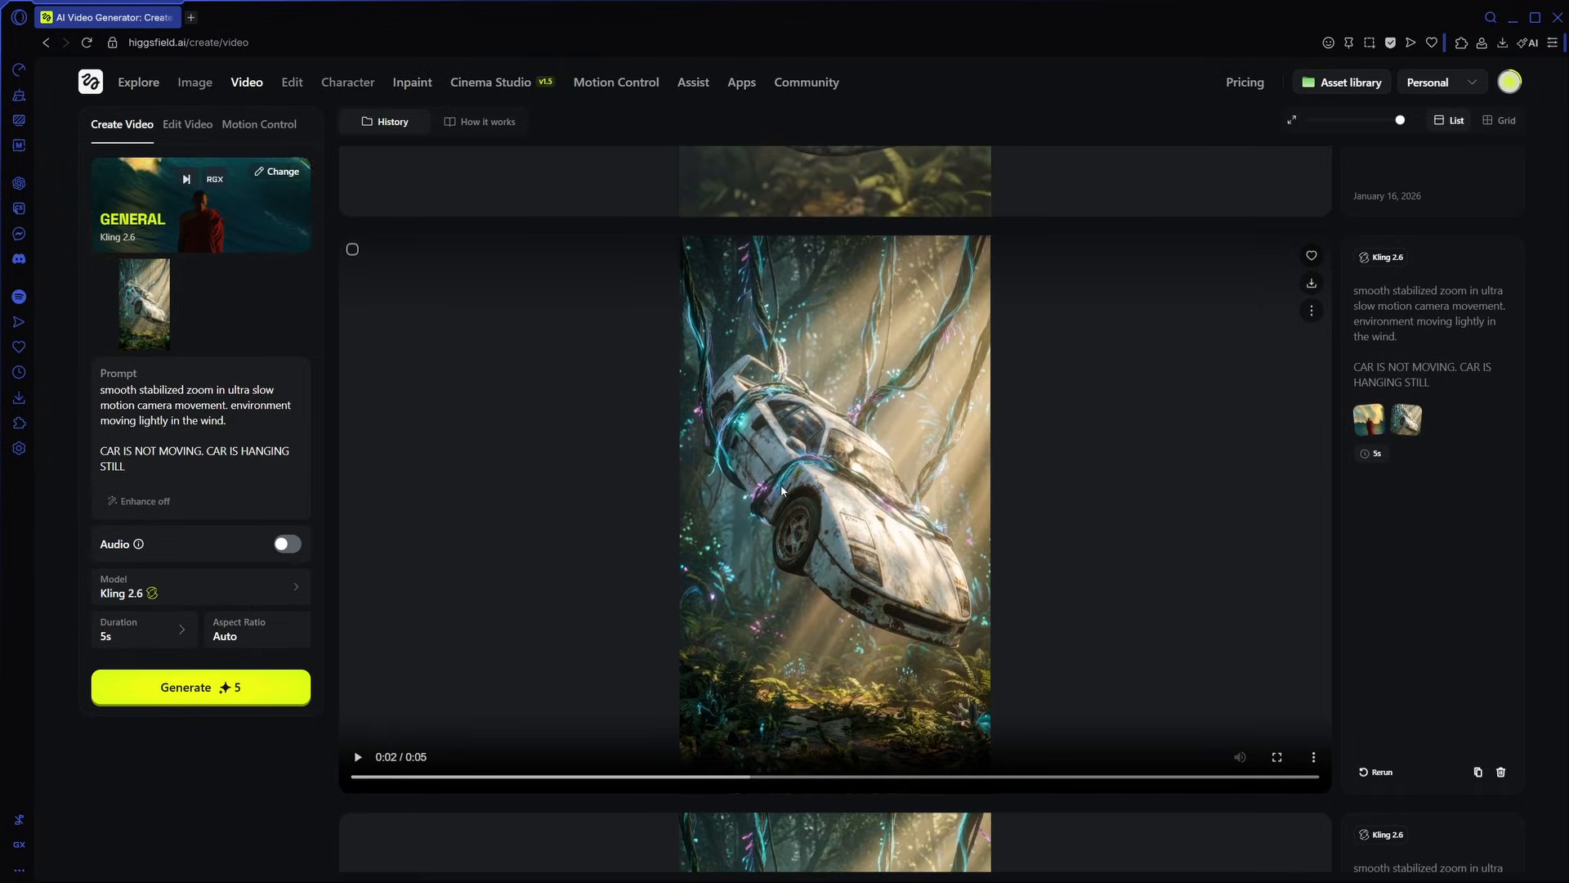
pyautogui.moveTo(782, 490); pyautogui.dragTo(154, 302)
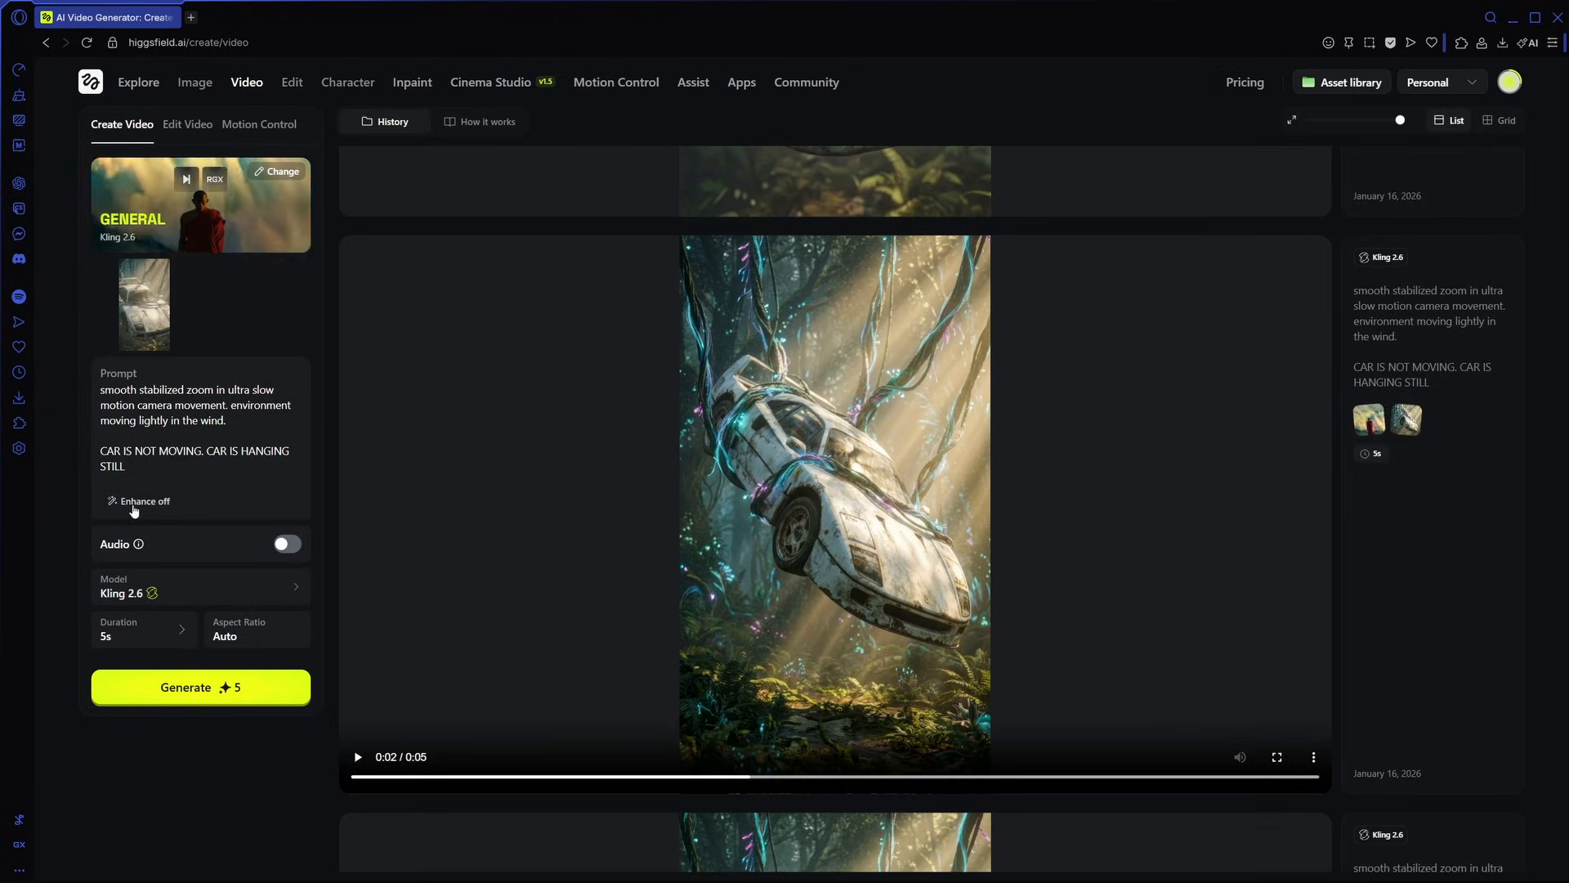
pyautogui.click(139, 506)
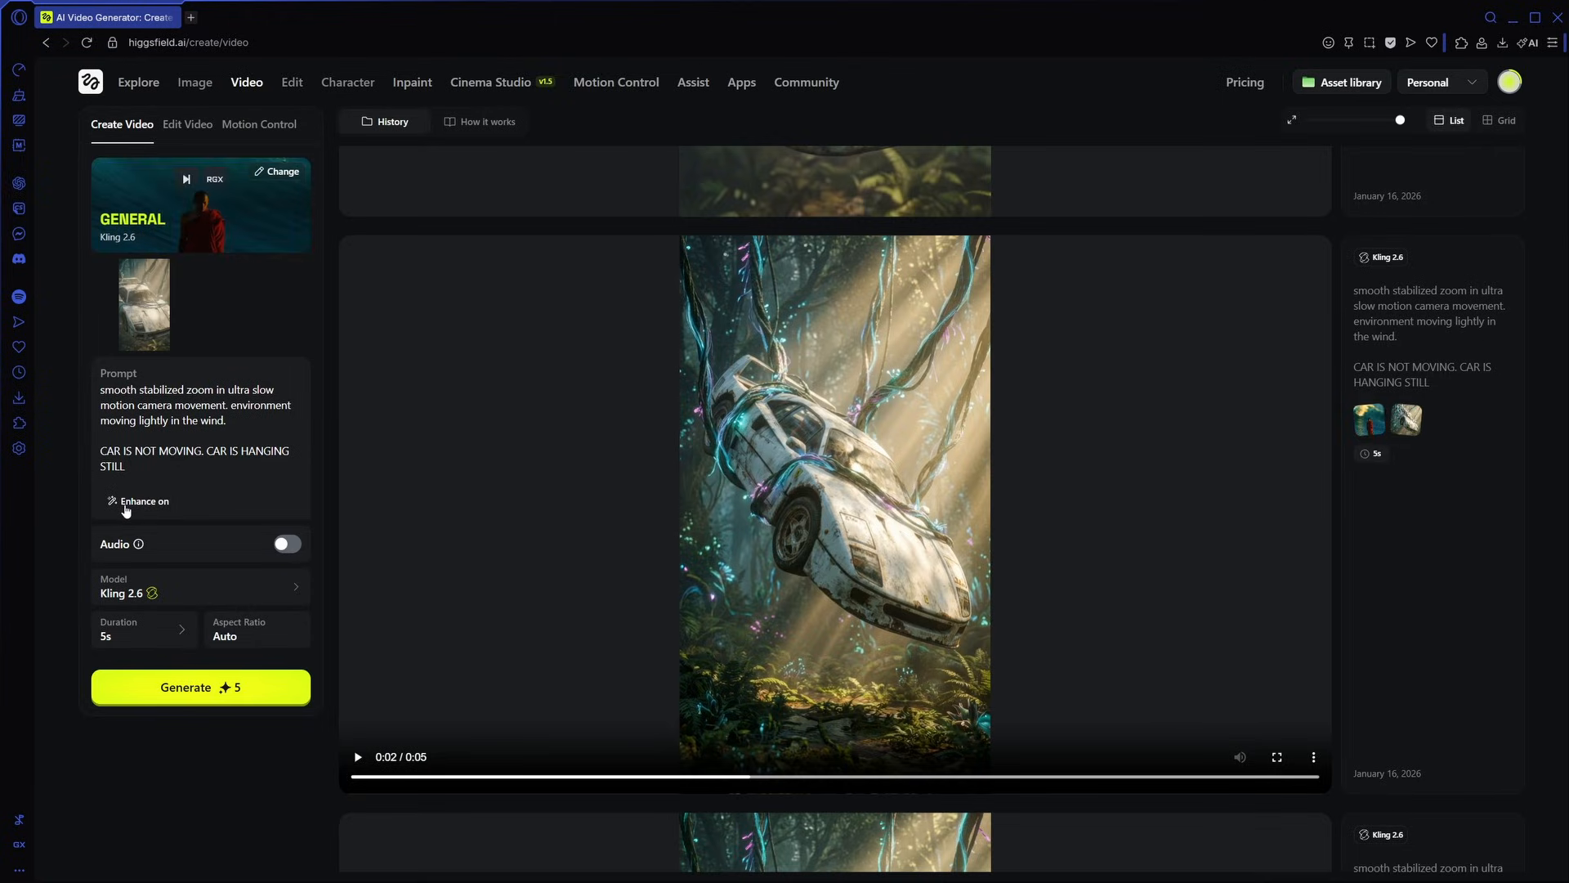
pyautogui.click(142, 506)
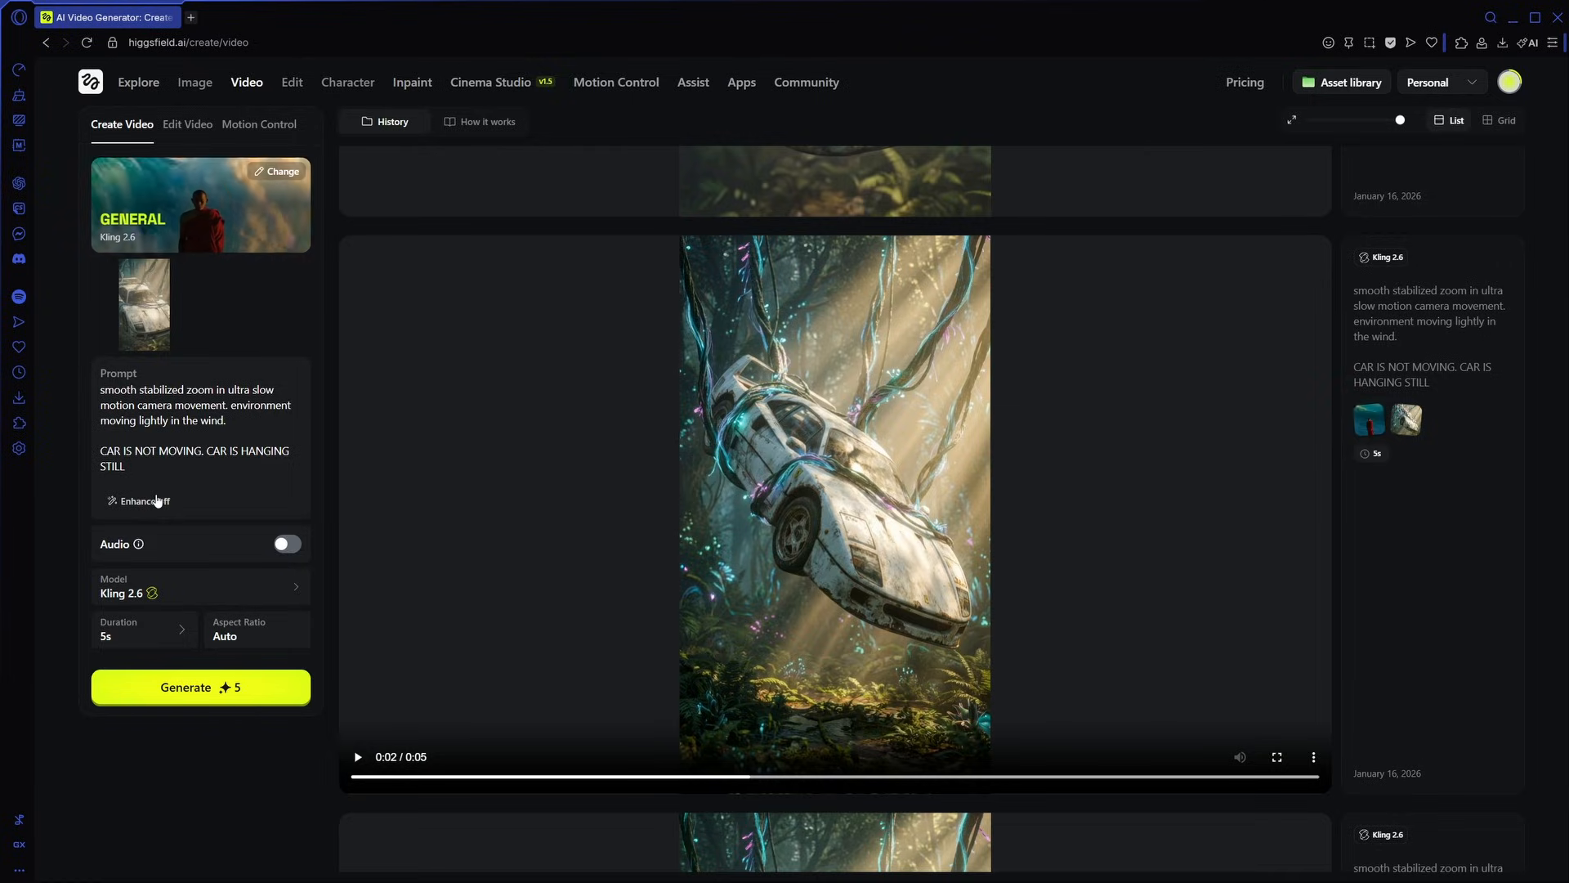
# - Play the generated front-view clip of the hanging car and look over the neighbouring clips in the history
pyautogui.scroll(7, 626, 484)
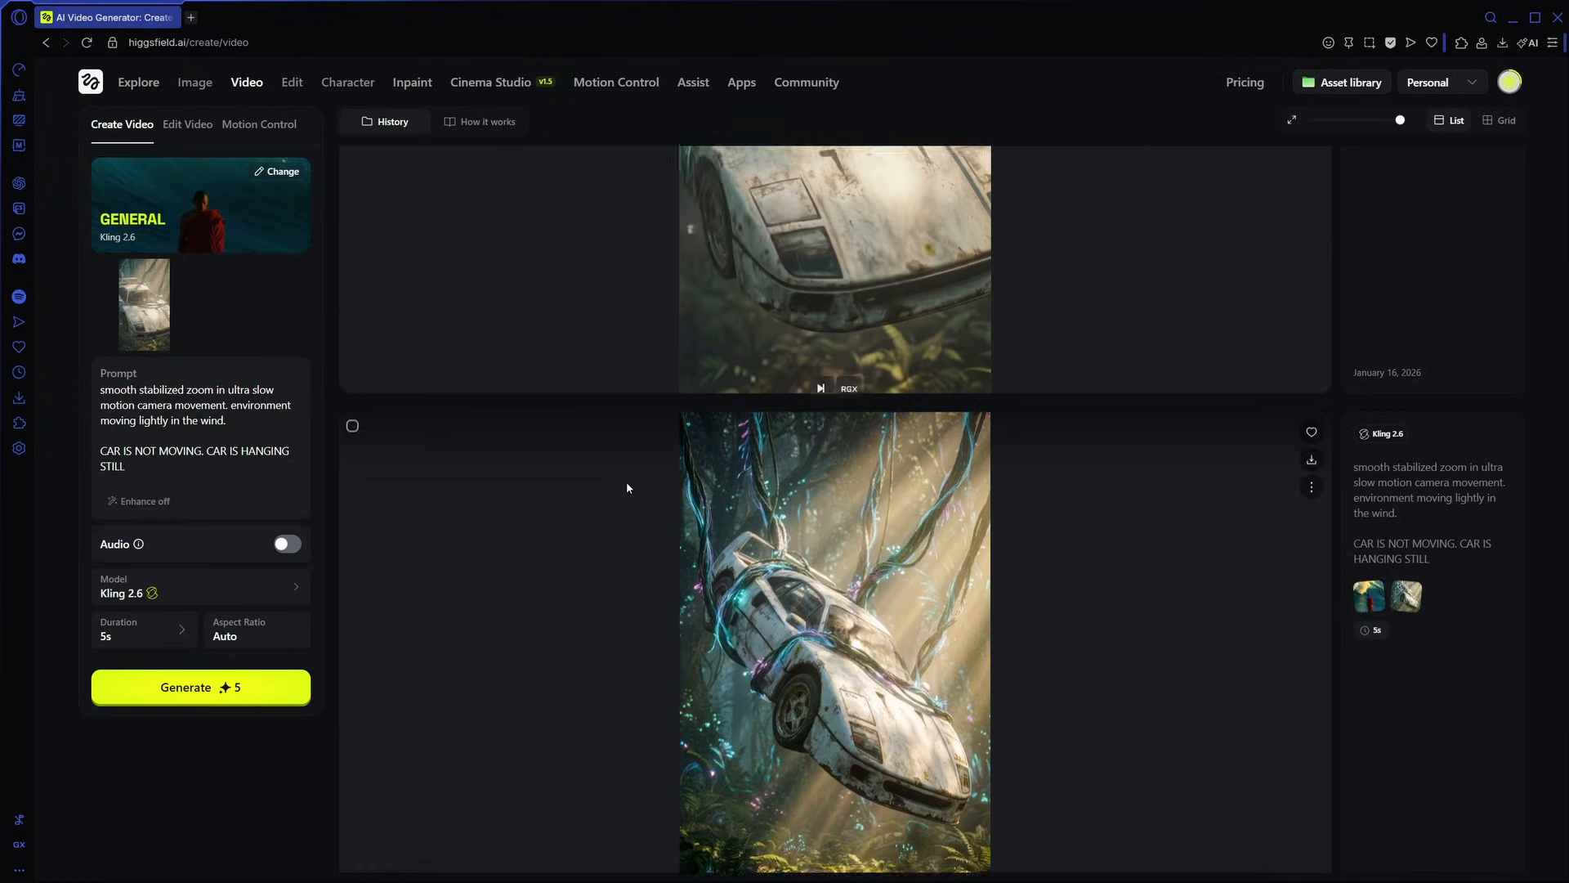
pyautogui.scroll(-2, 627, 491)
pyautogui.scroll(2, 900, 546)
pyautogui.click(899, 546)
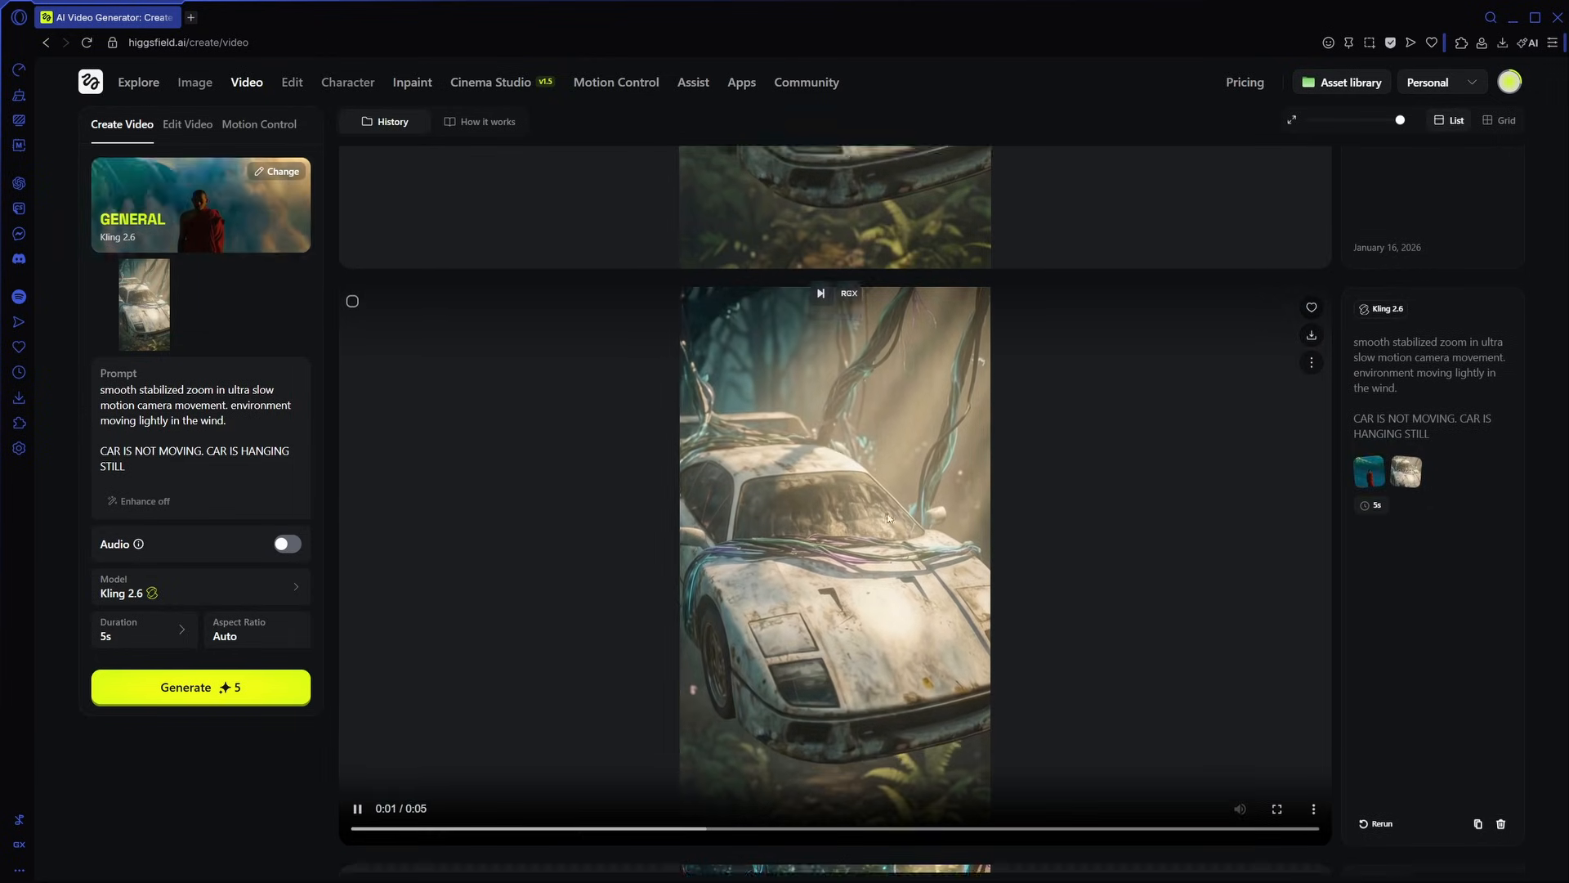
pyautogui.scroll(-3, 878, 578)
pyautogui.scroll(2, 905, 483)
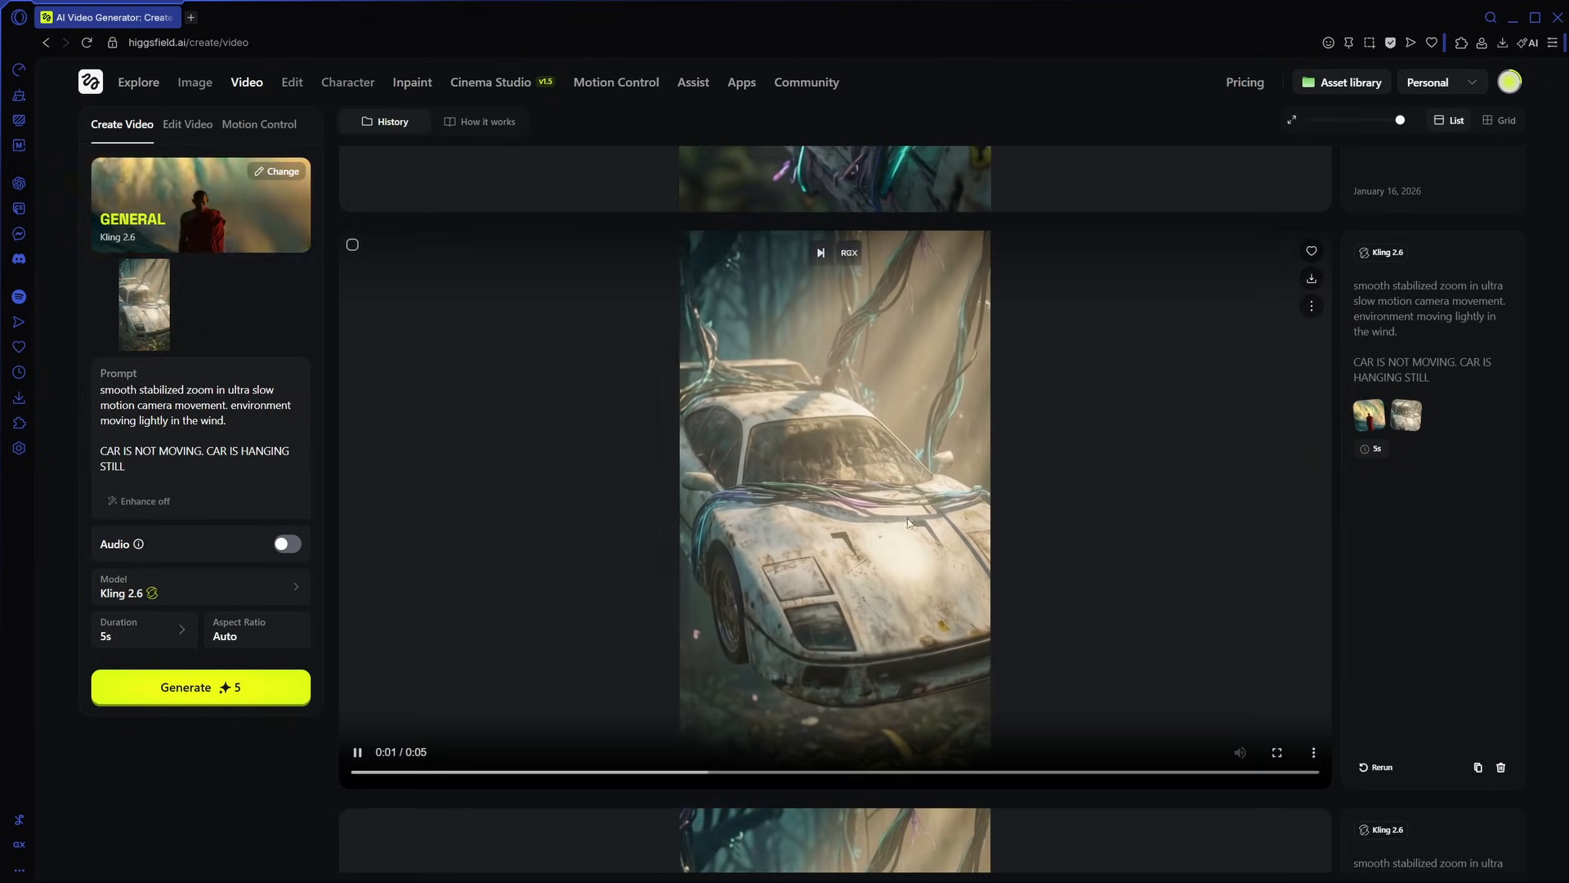
pyautogui.scroll(2, 905, 482)
pyautogui.scroll(-3, 897, 507)
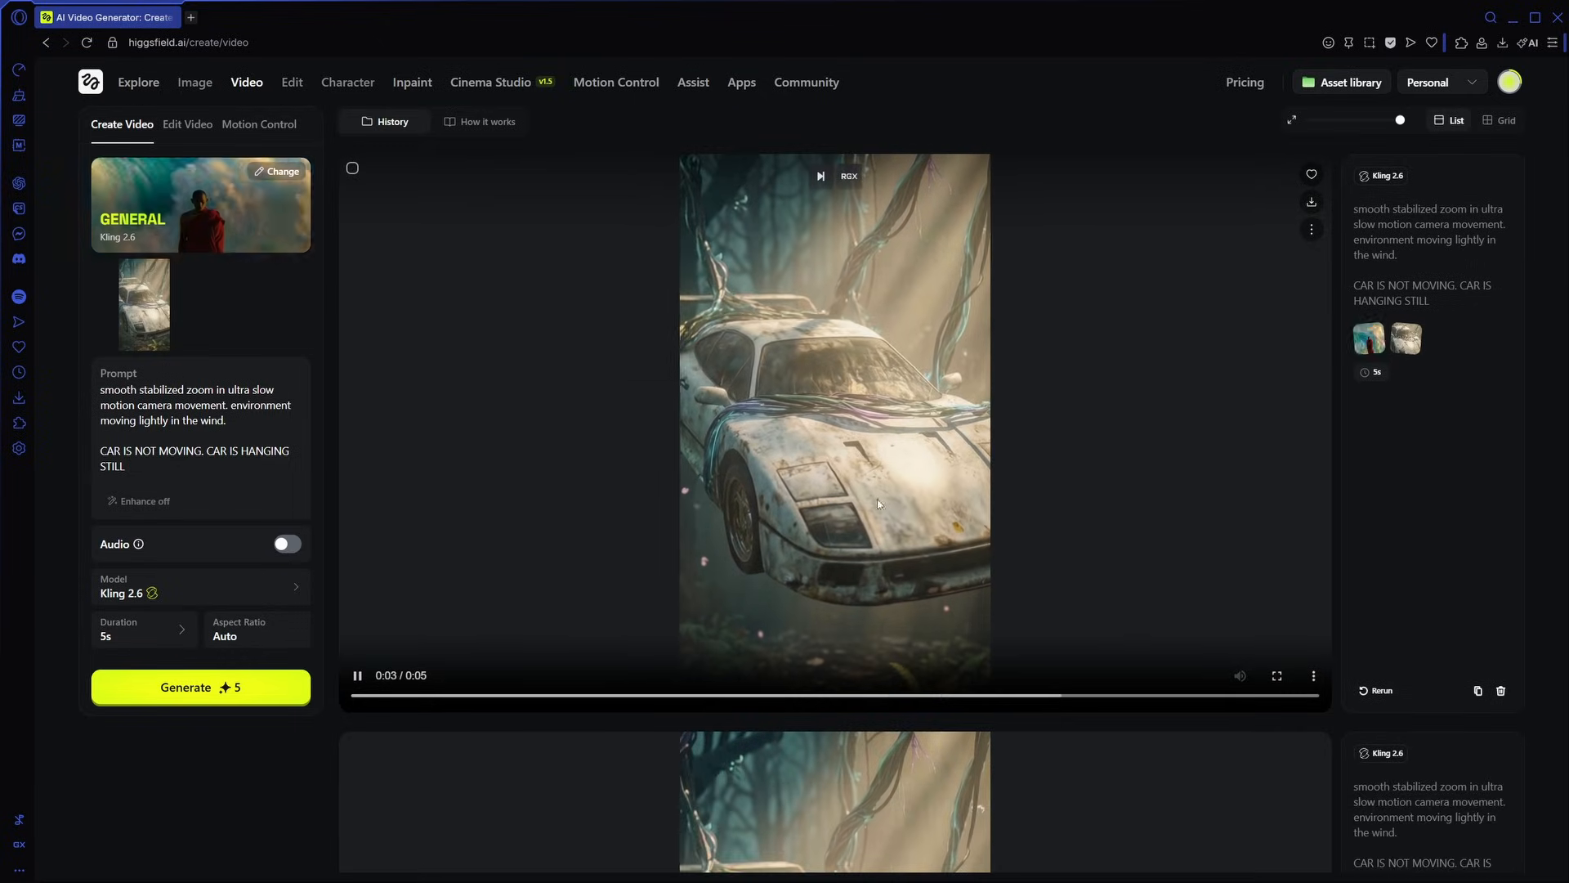
pyautogui.scroll(3, 899, 523)
pyautogui.scroll(-2, 905, 536)
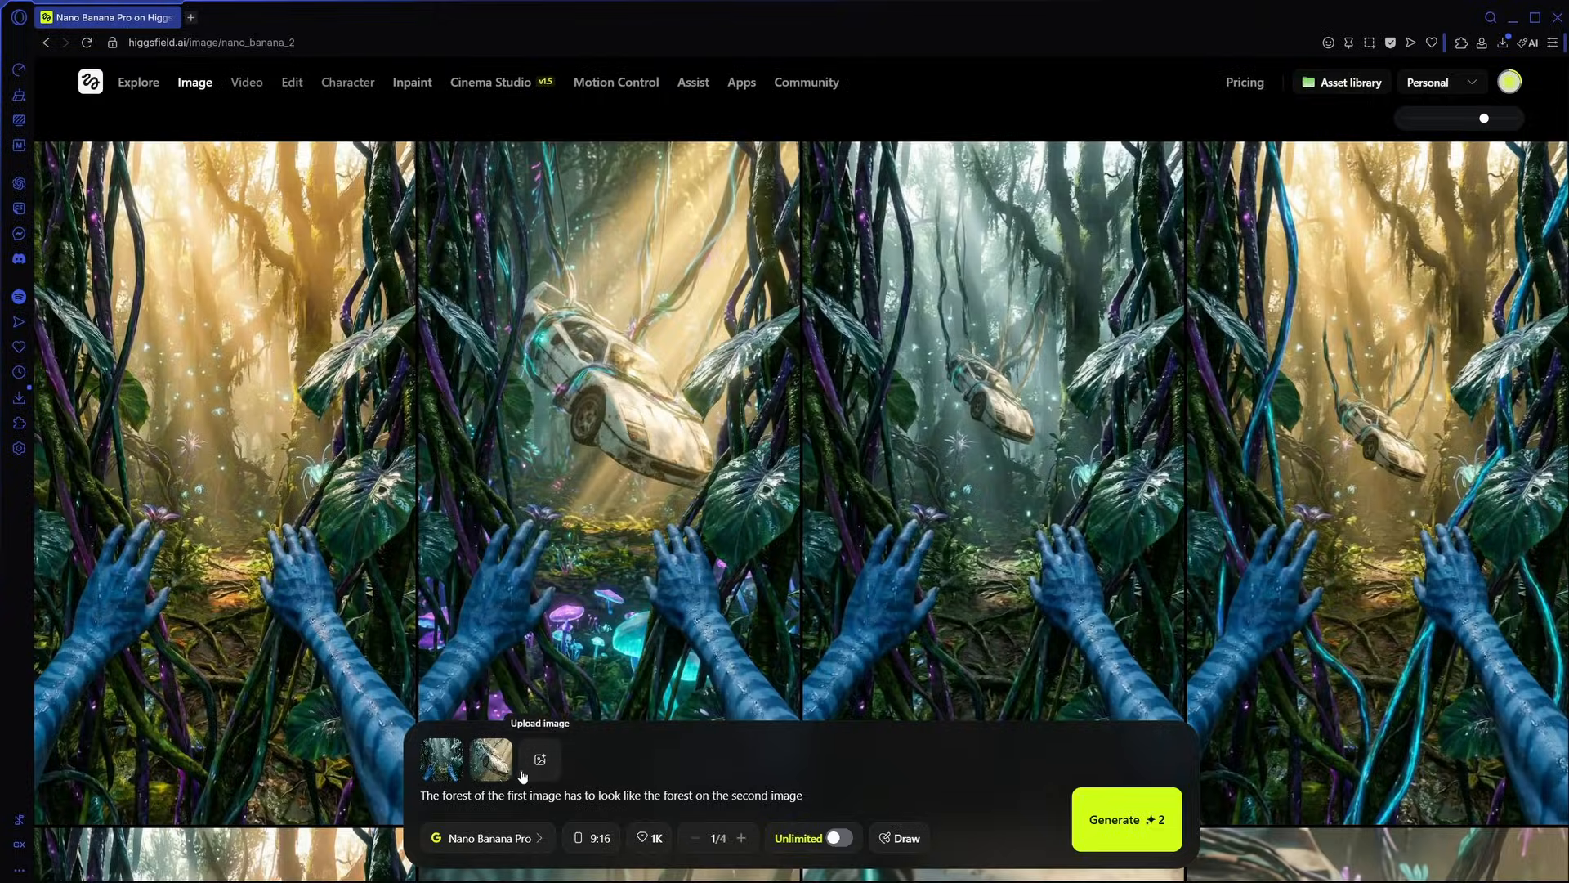
# - View the forest and car reference images and the generated image of blue hands in front of the hanging car
pyautogui.click(439, 772)
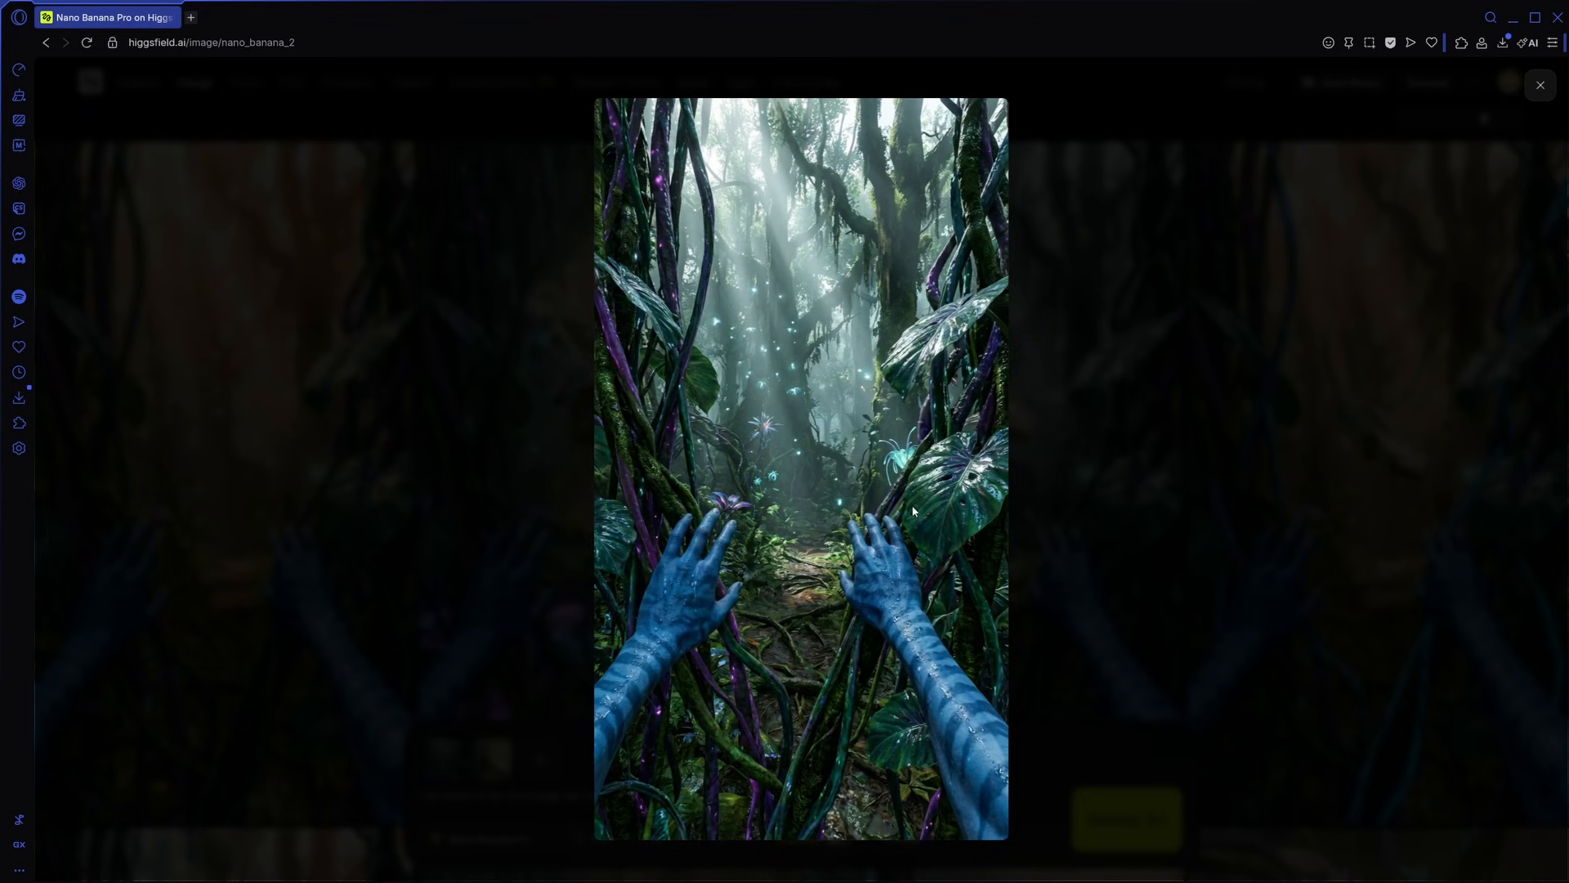
pyautogui.click(1540, 87)
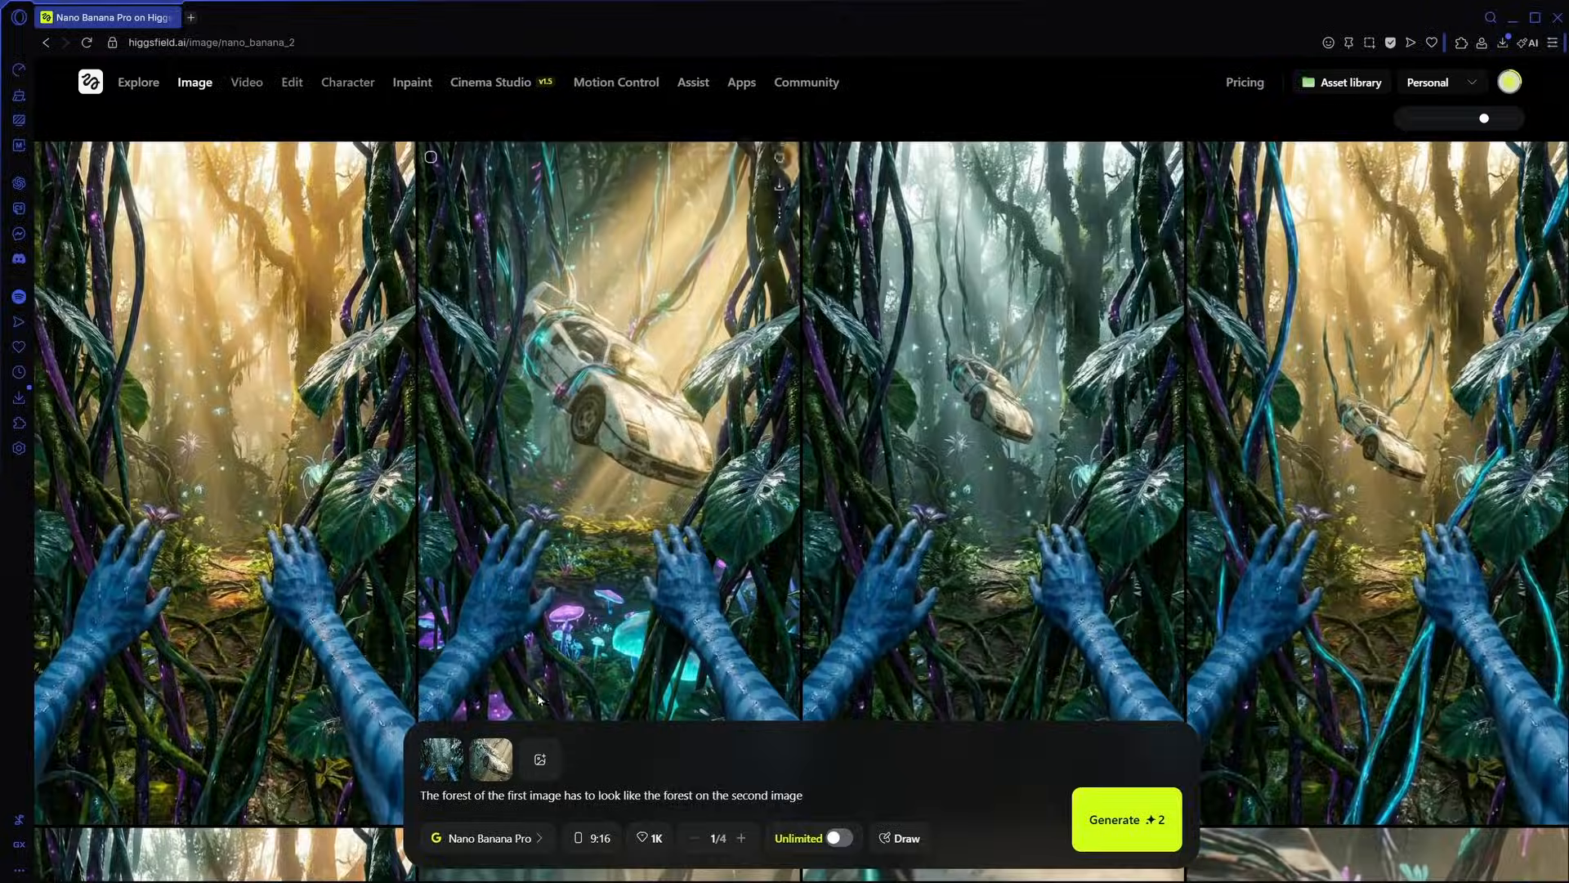
pyautogui.click(757, 478)
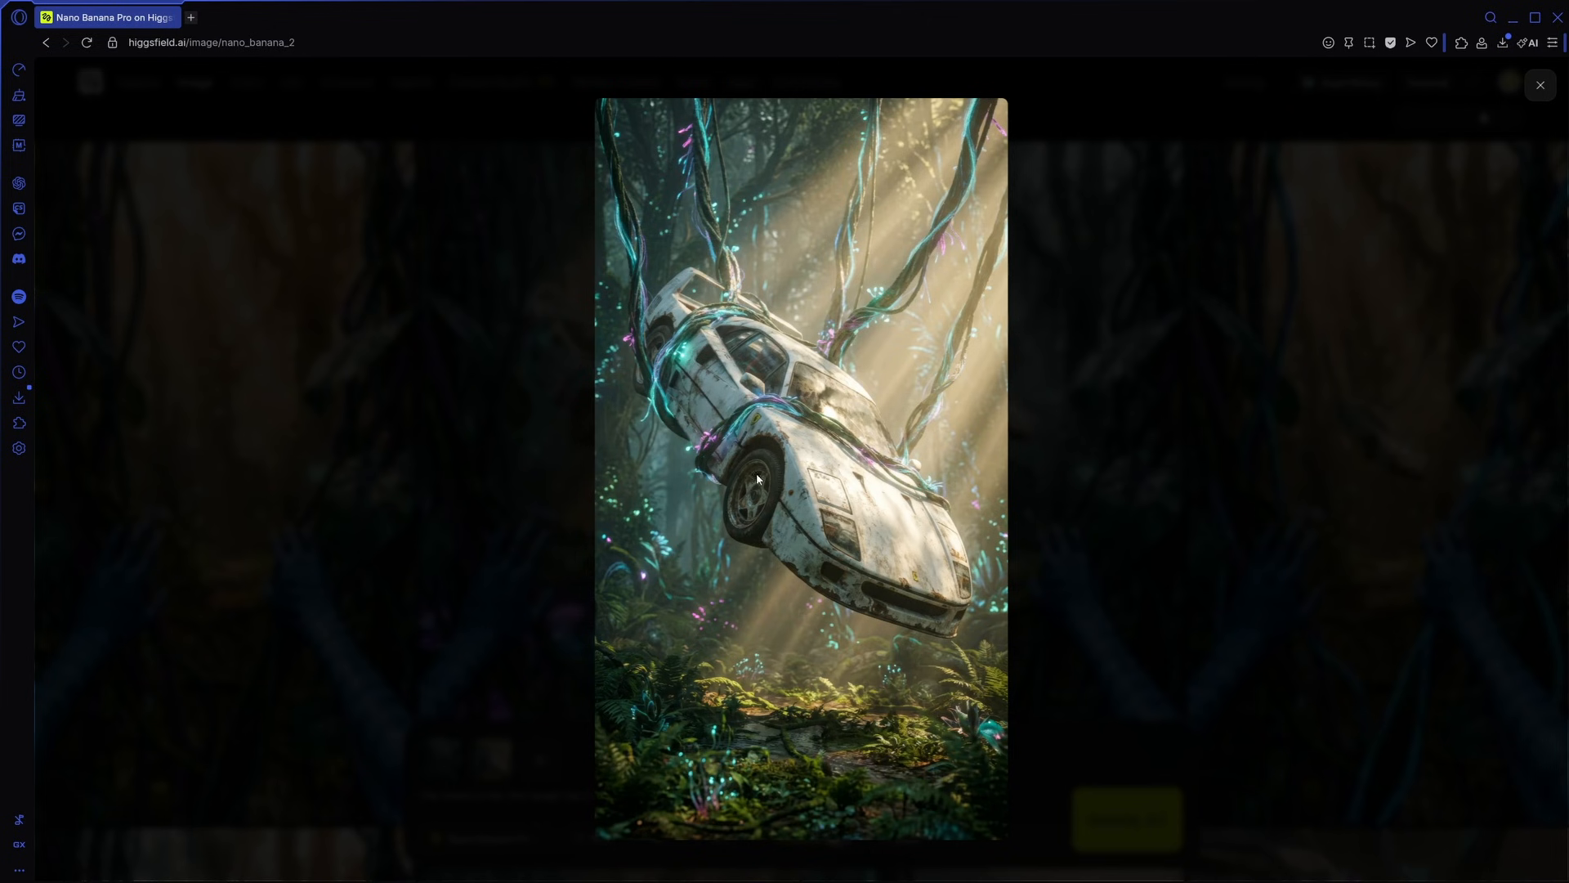
pyautogui.click(1541, 89)
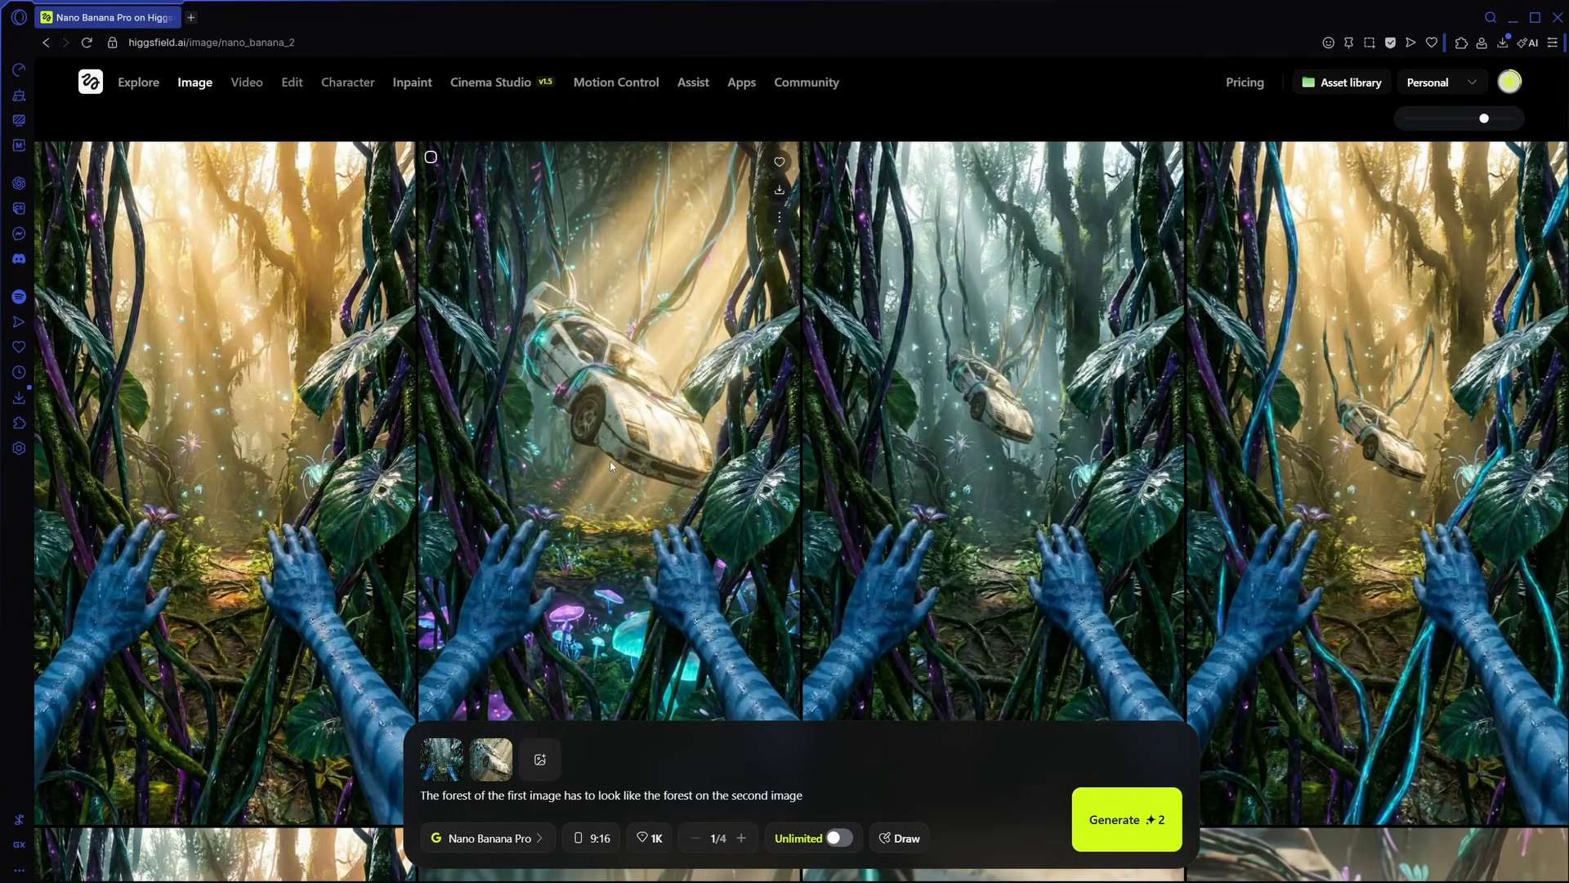
pyautogui.click(668, 504)
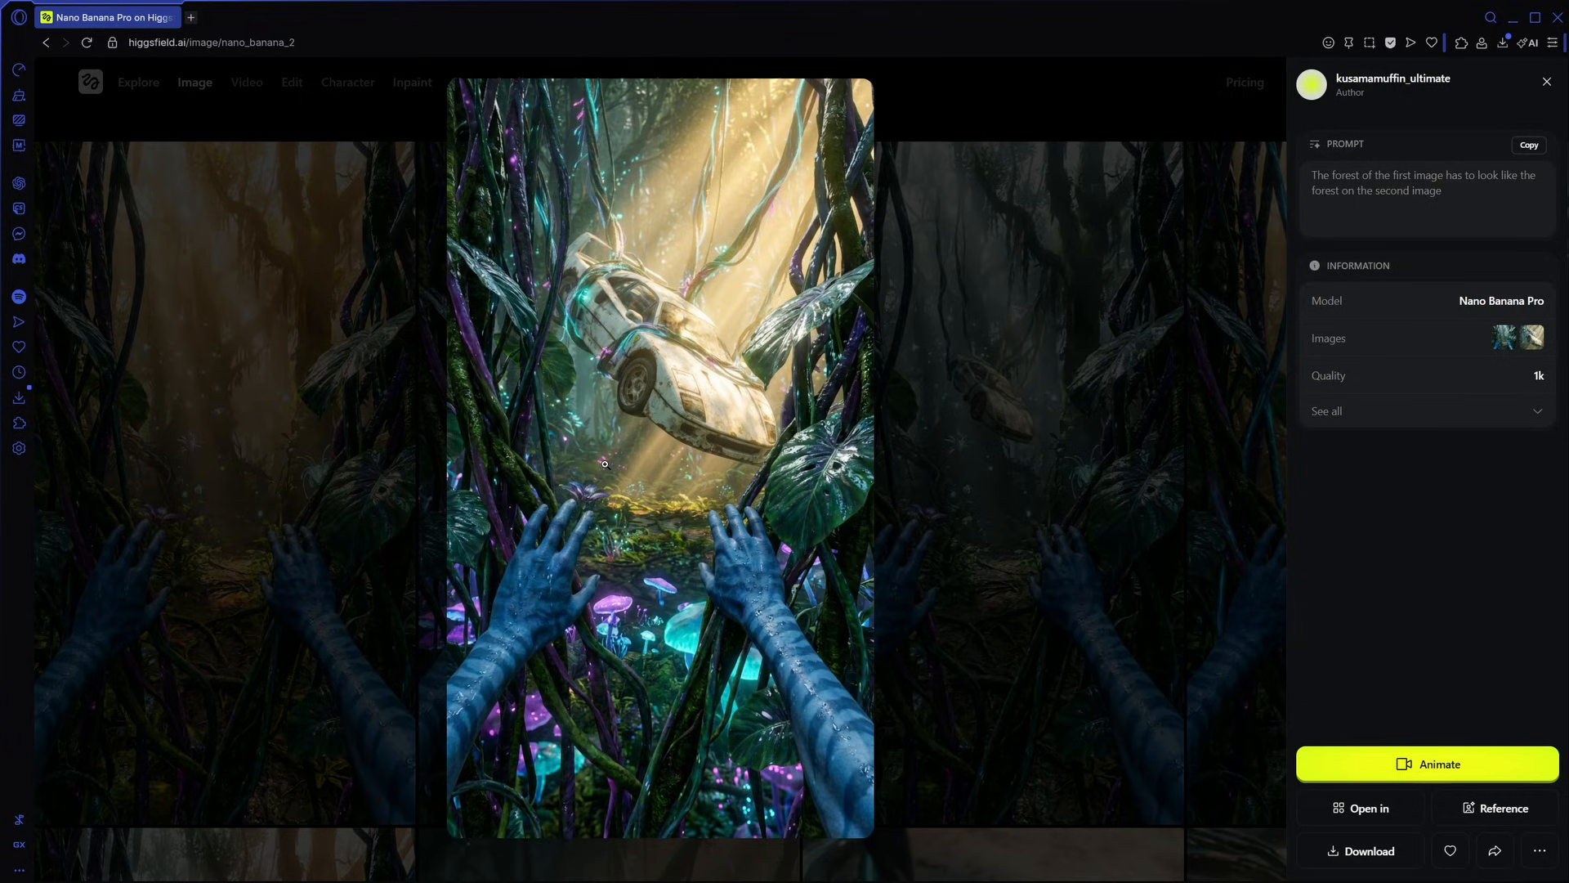
pyautogui.click(1546, 81)
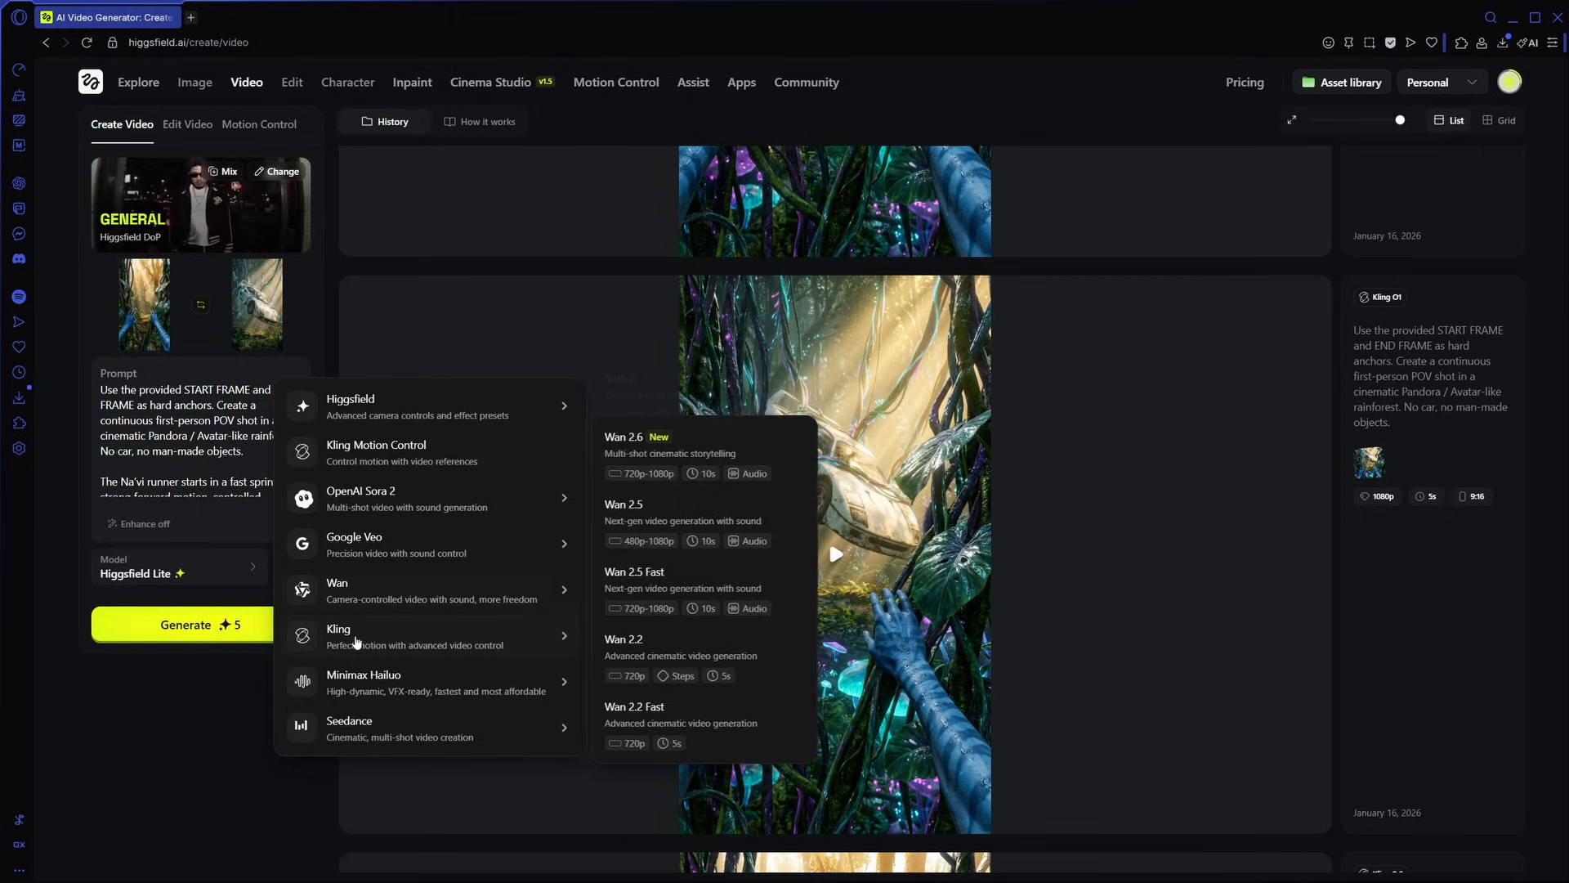
# - Choose Kling O1 Video as the video model and read through the first-person rainforest sprint prompt
pyautogui.click(651, 523)
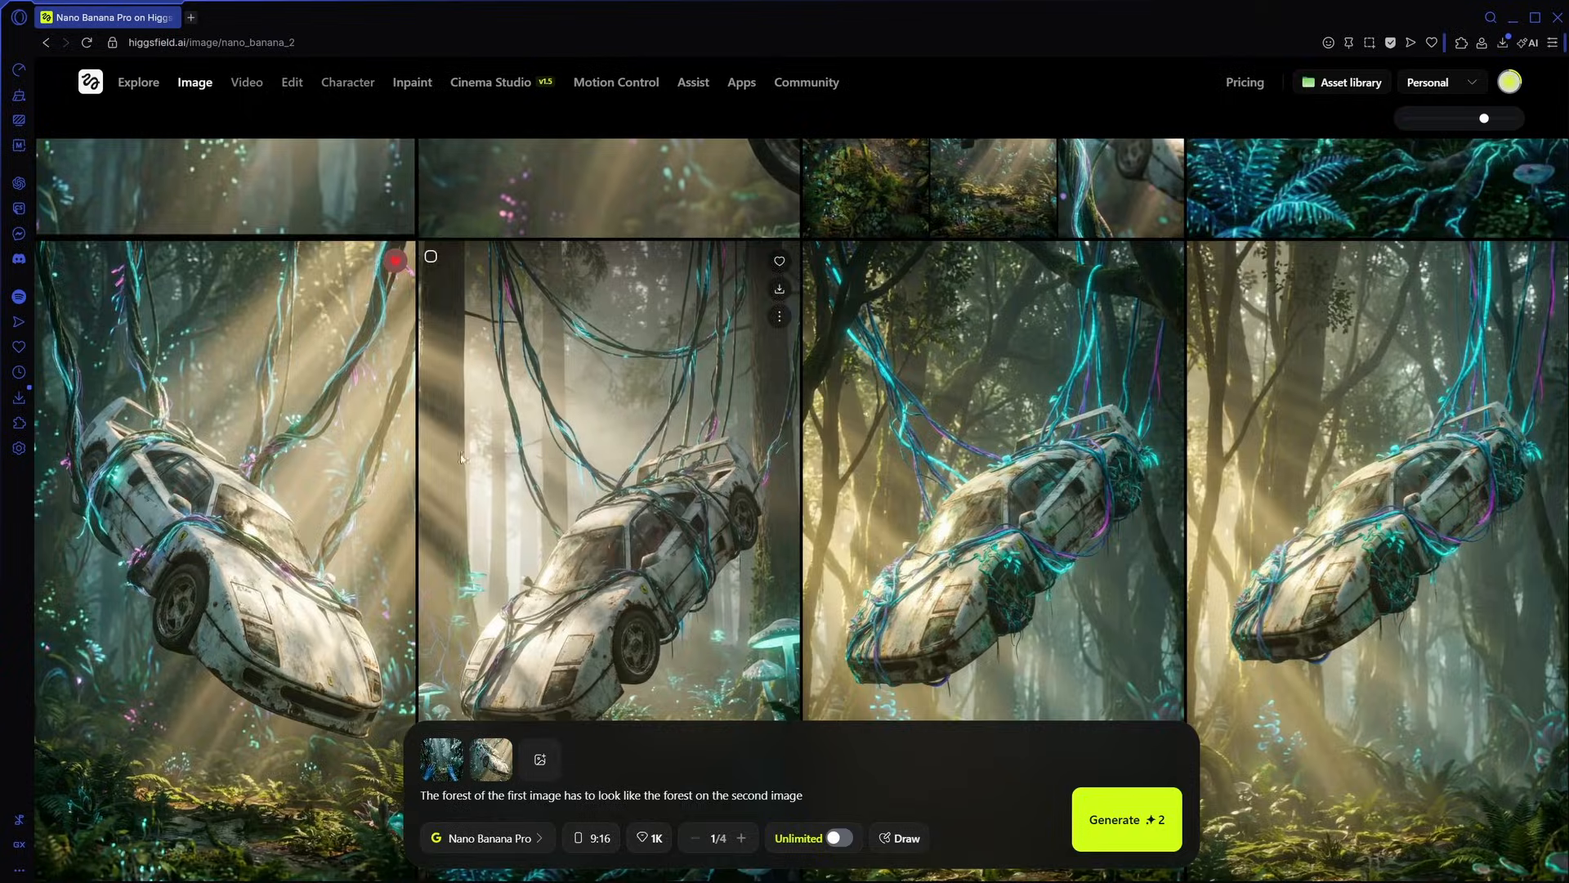
pyautogui.click(762, 504)
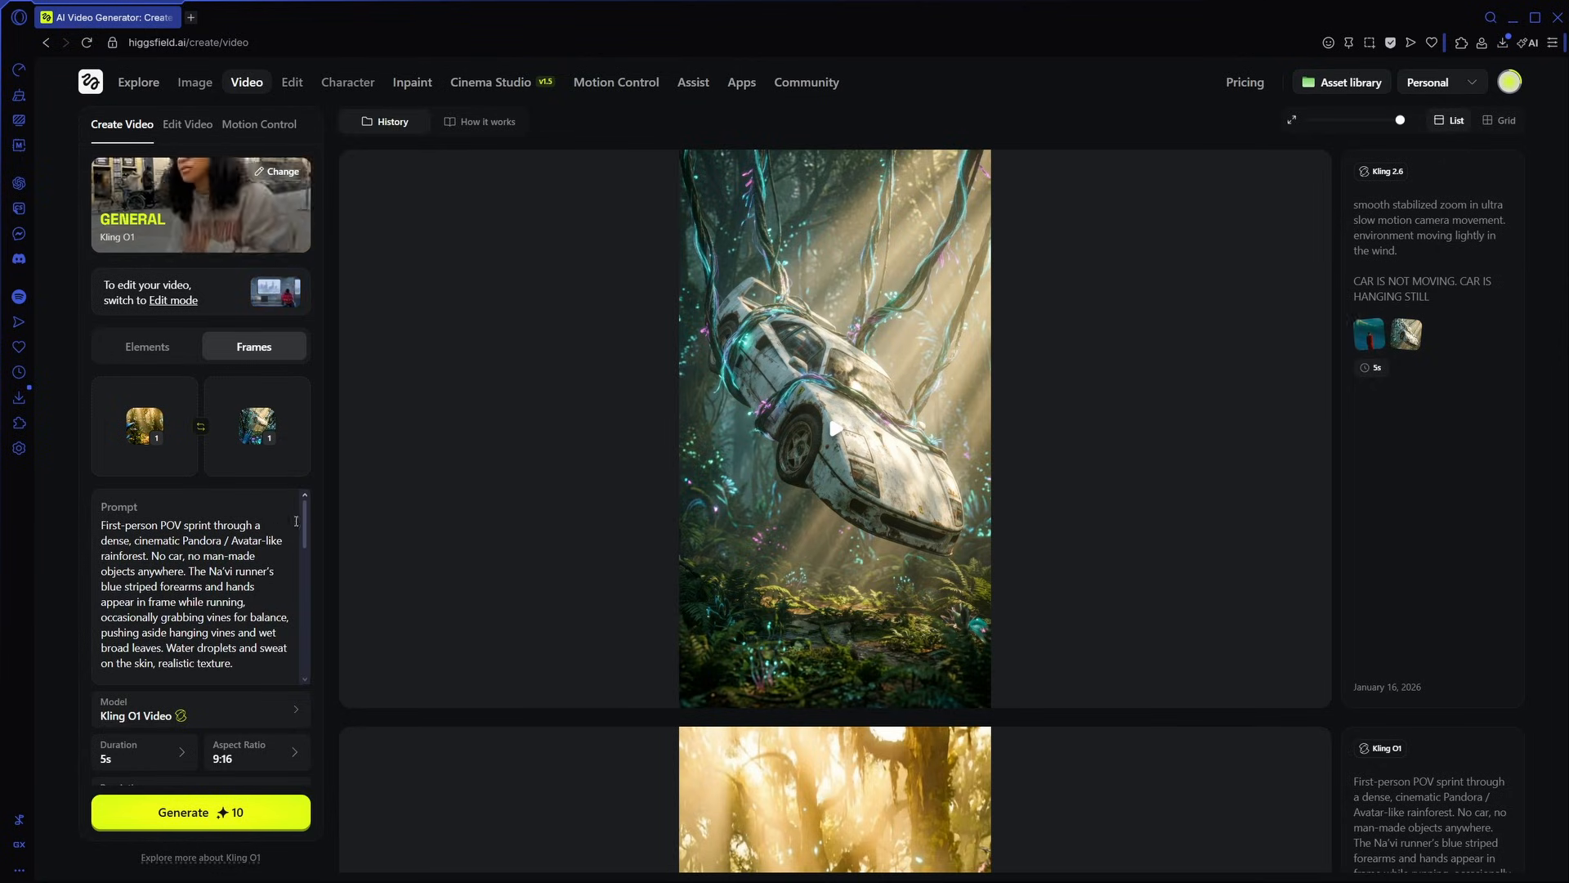
pyautogui.moveTo(306, 525); pyautogui.dragTo(305, 538)
pyautogui.moveTo(306, 538); pyautogui.dragTo(306, 651)
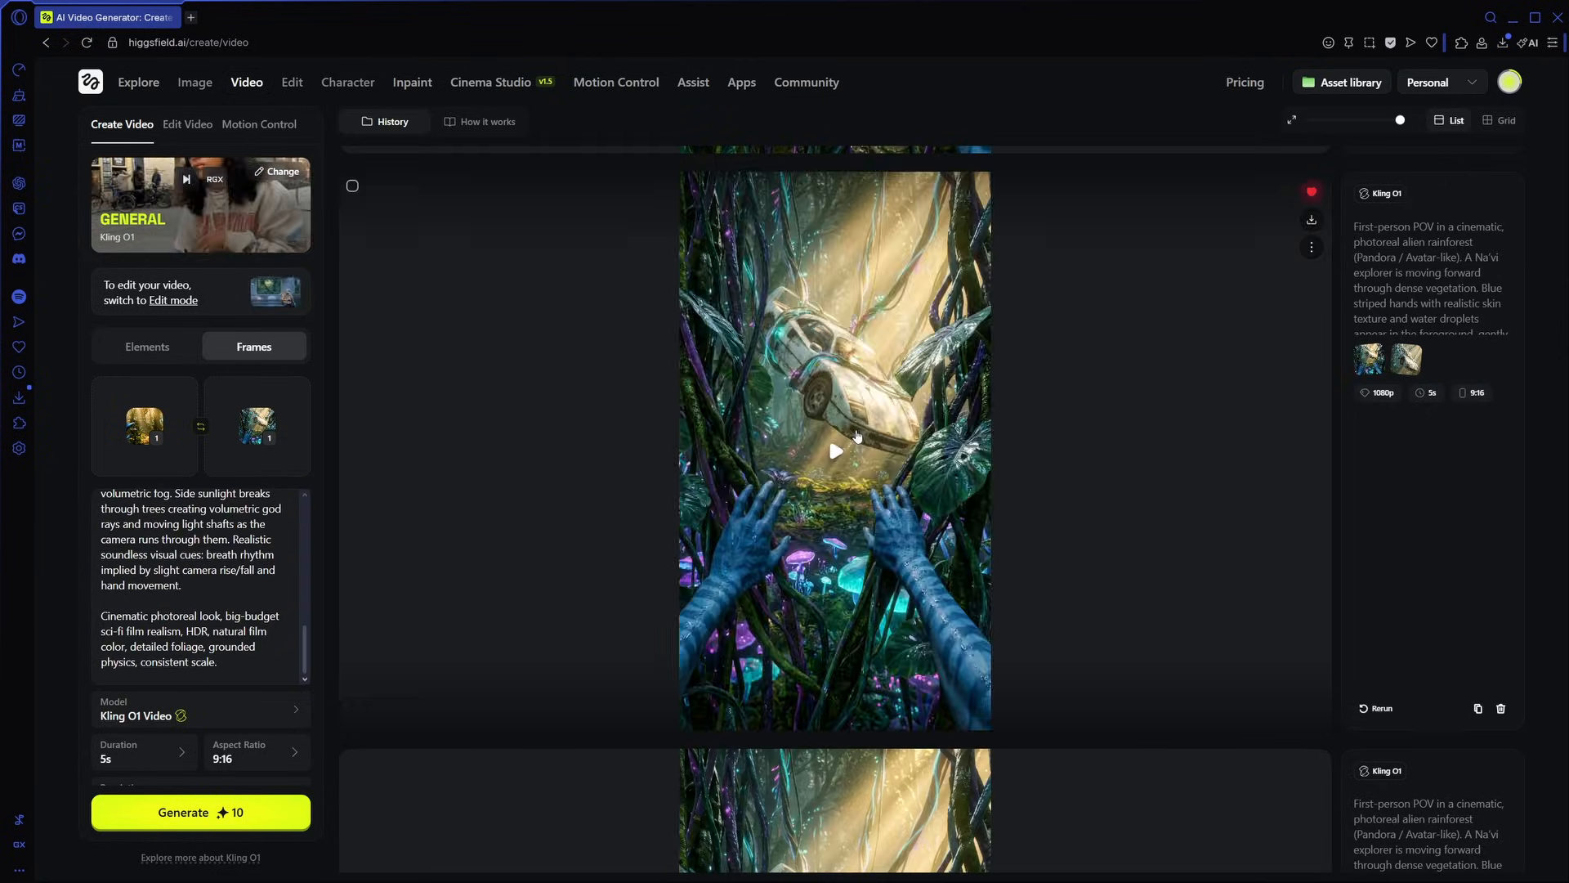
# - Play the Kling O1 clip that moves past the blue hands towards the car, pause it and download it
pyautogui.click(837, 447)
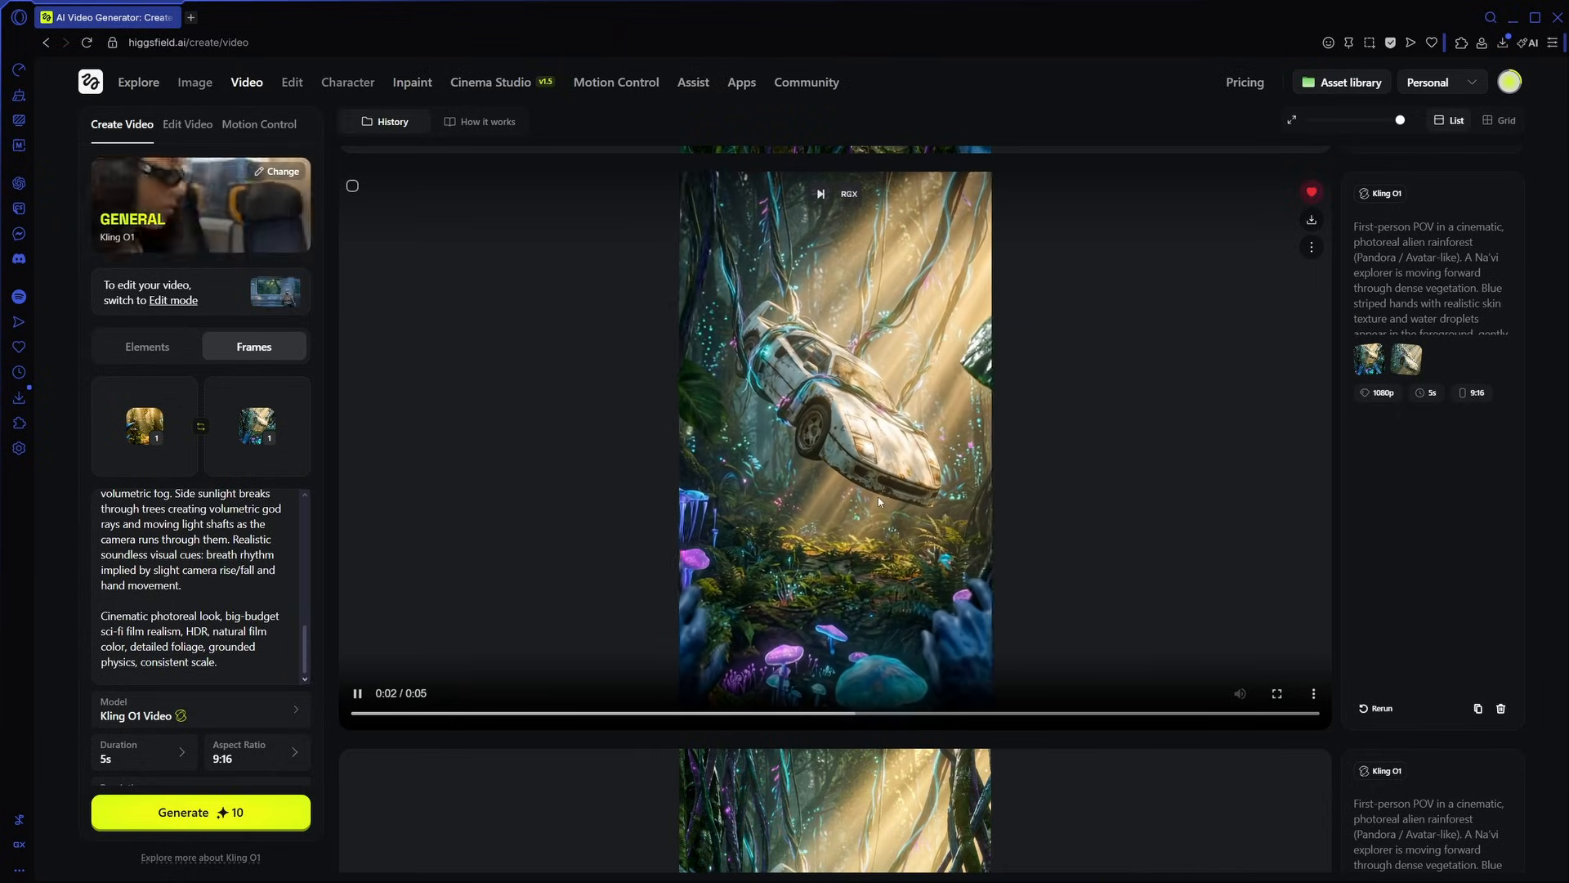
pyautogui.click(851, 452)
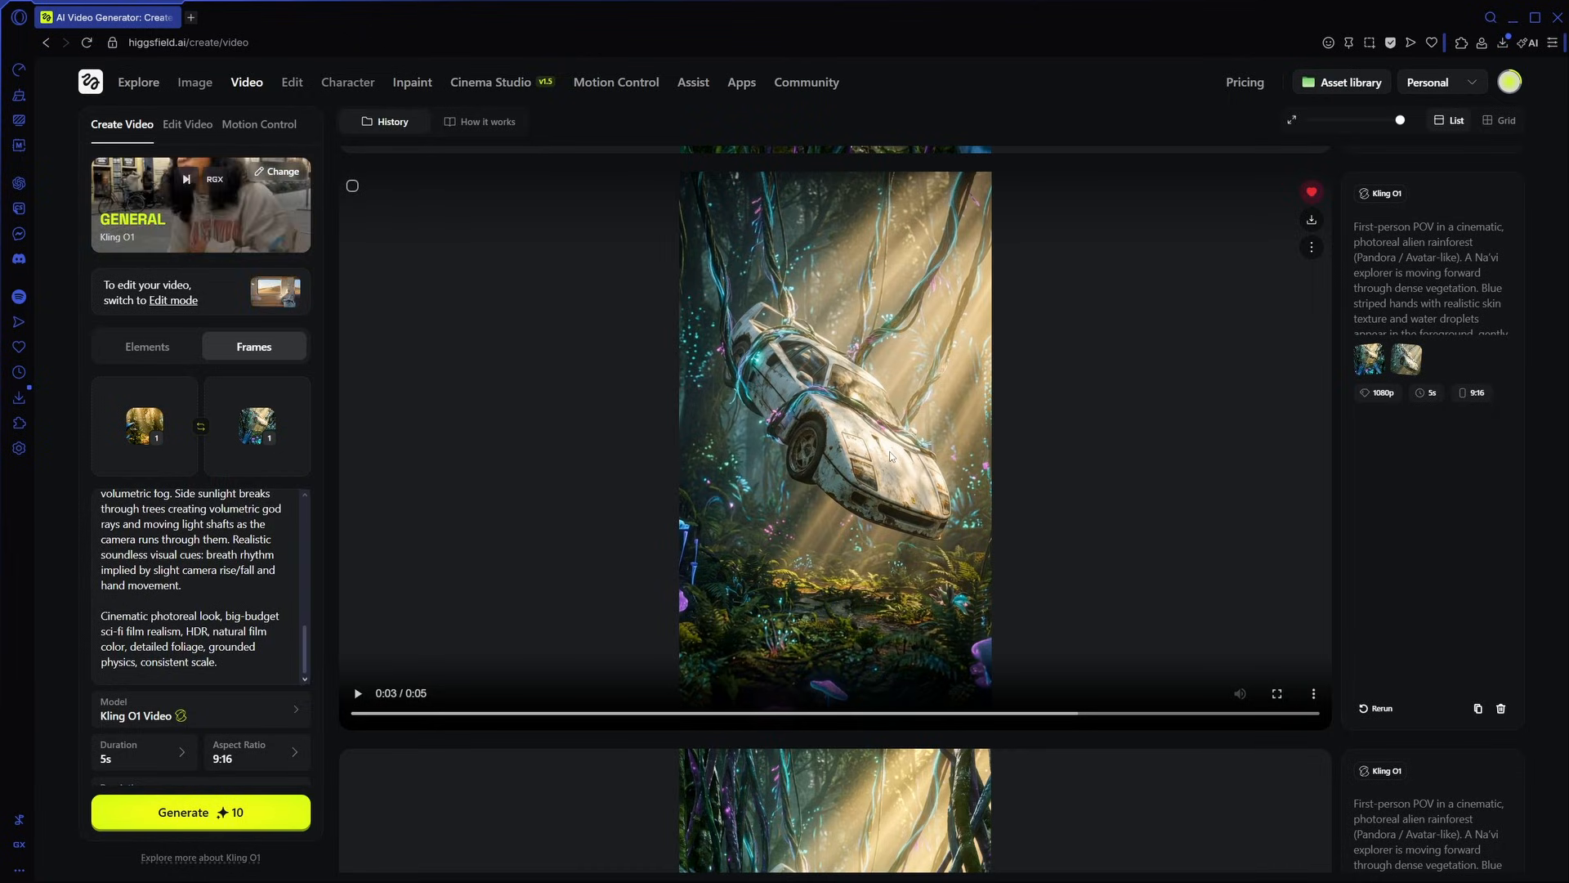
pyautogui.click(1311, 219)
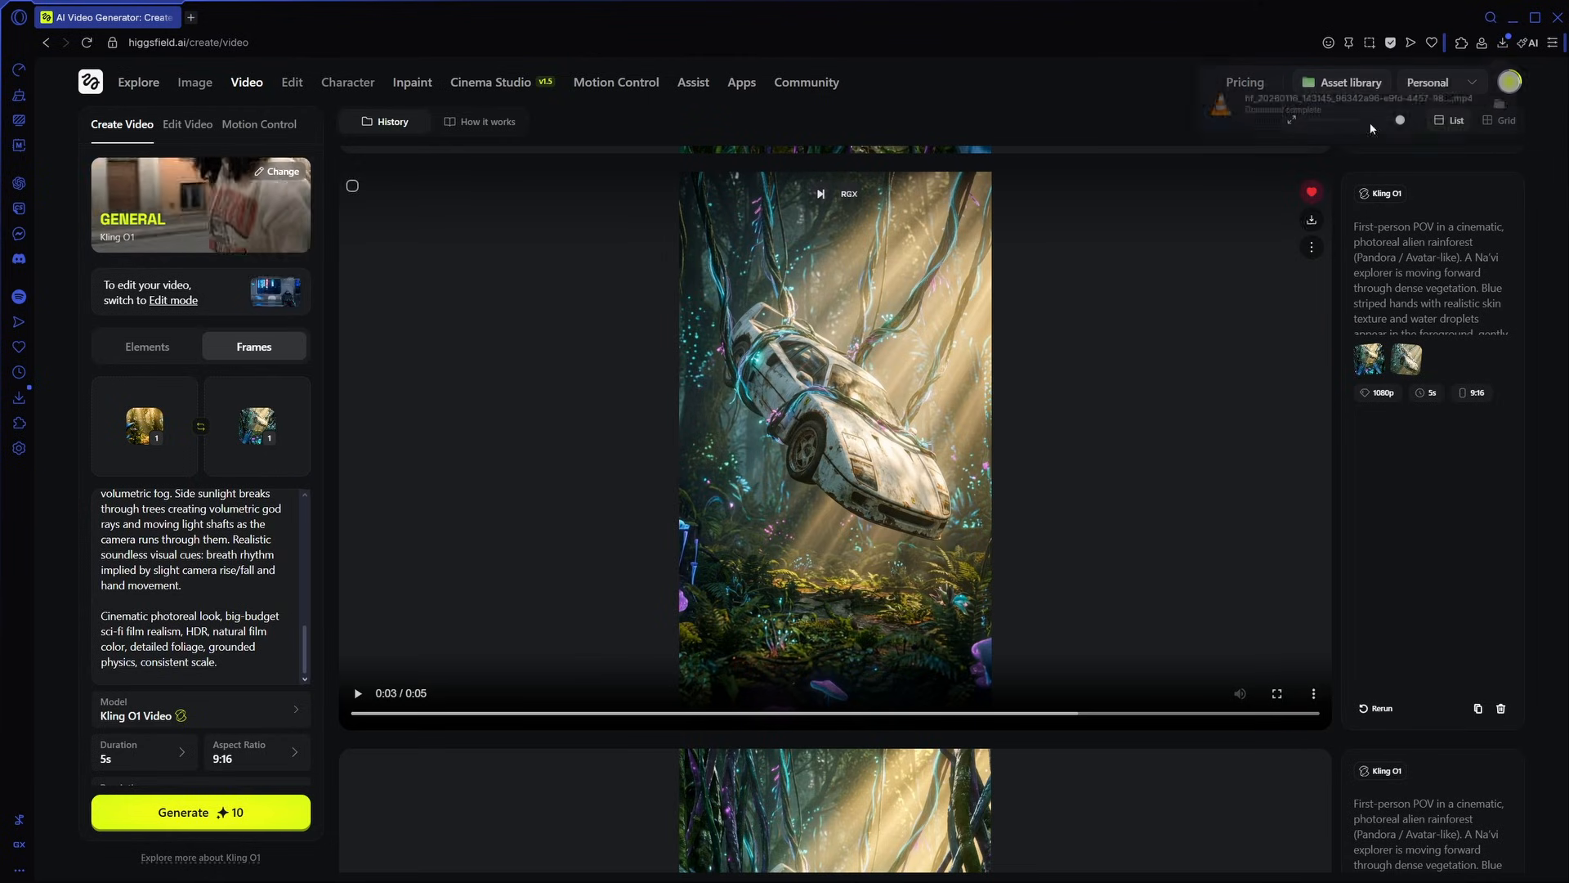
# - Switch to DaVinci Resolve and check the project's master settings for a 1080 x 1920 HD vertical timeline resolution
pyautogui.click(1512, 20)
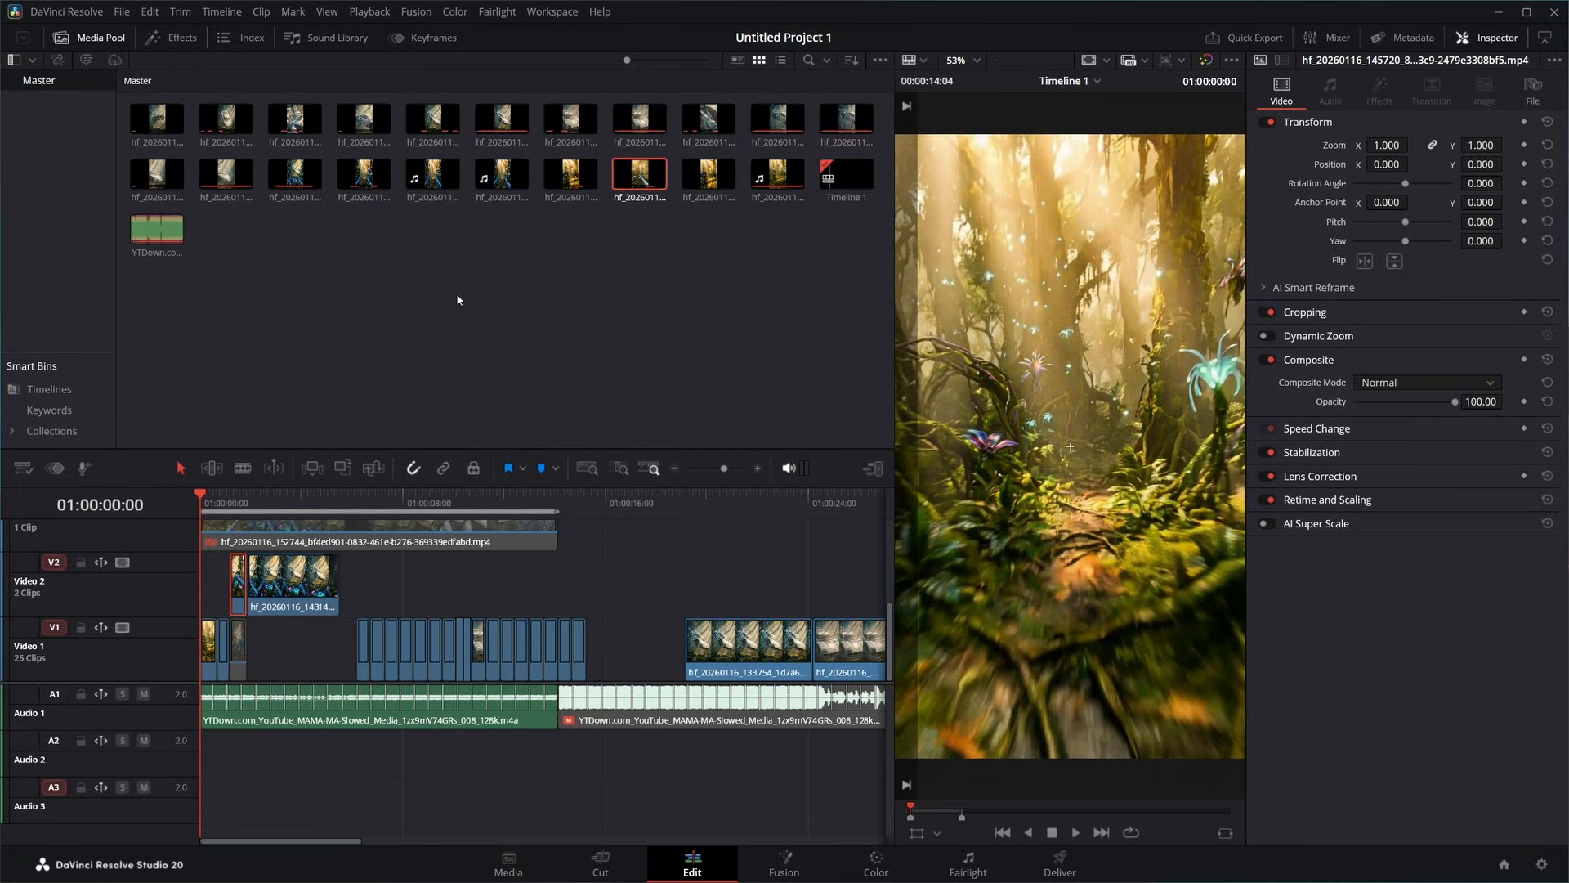
pyautogui.hotkey('shift', '9')
pyautogui.moveTo(1522, 121); pyautogui.dragTo(652, 106)
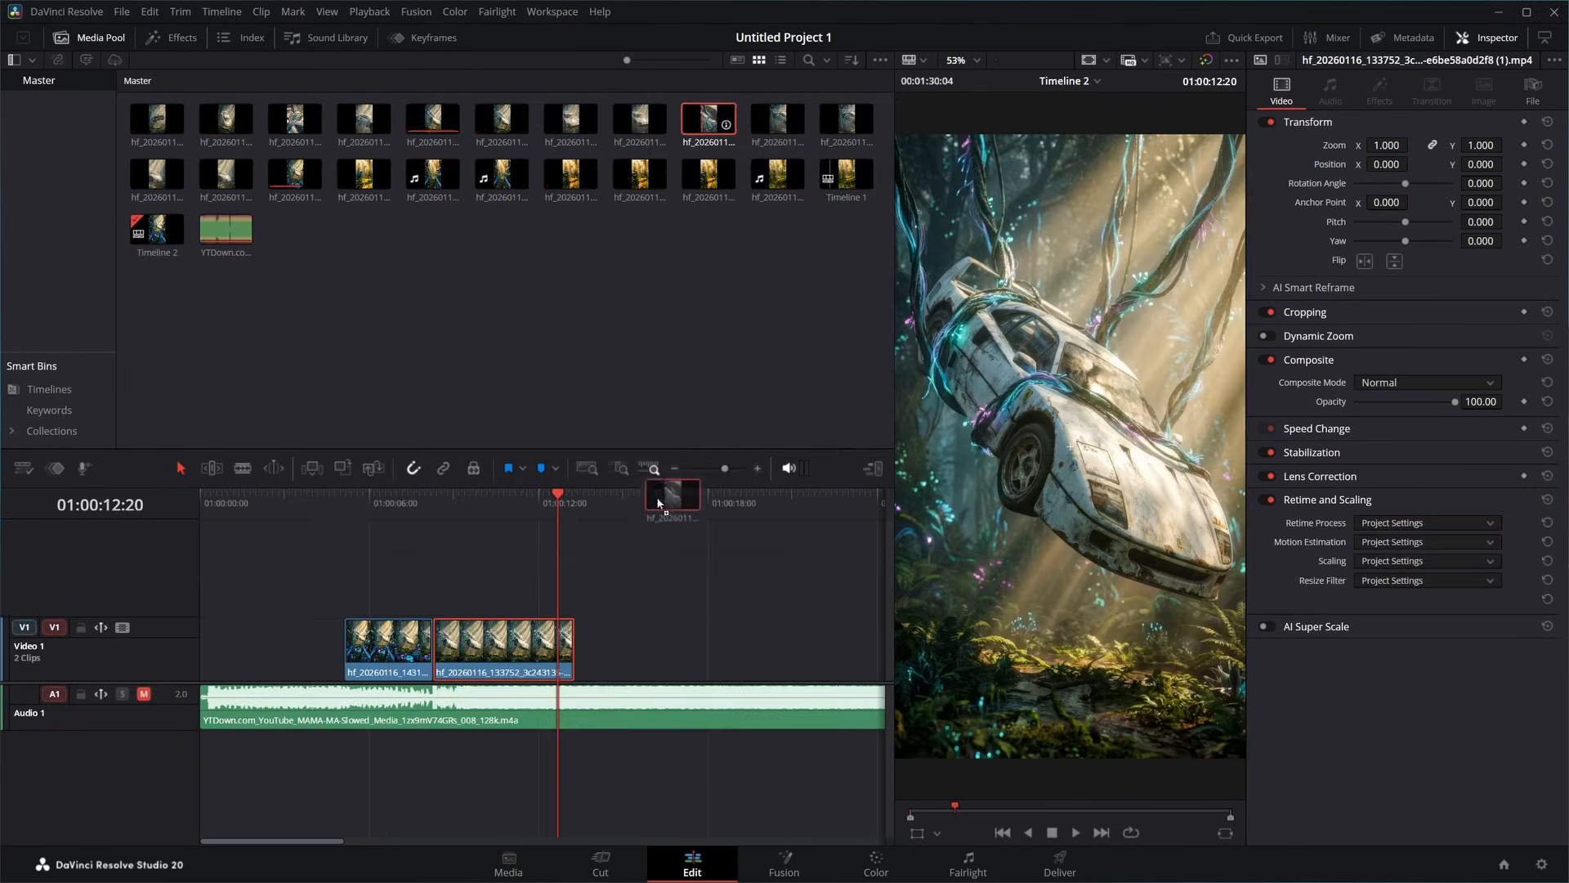
# - Place the car clips one after another on Video 1 of Timeline 2 and play back Timeline 1
pyautogui.moveTo(665, 491); pyautogui.dragTo(646, 650)
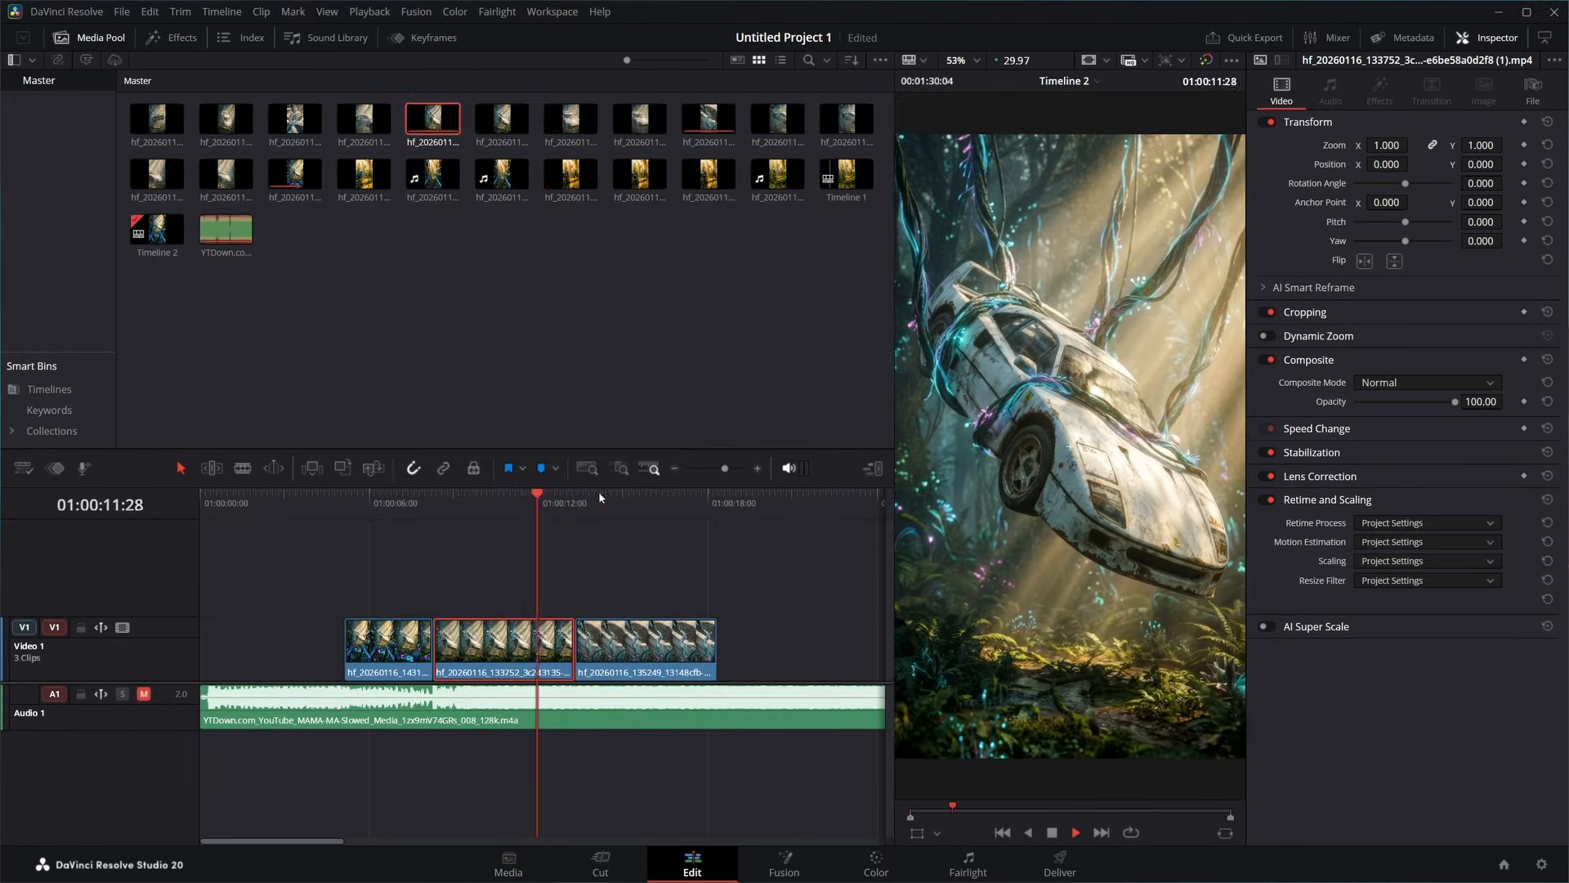
pyautogui.moveTo(157, 118); pyautogui.dragTo(805, 652)
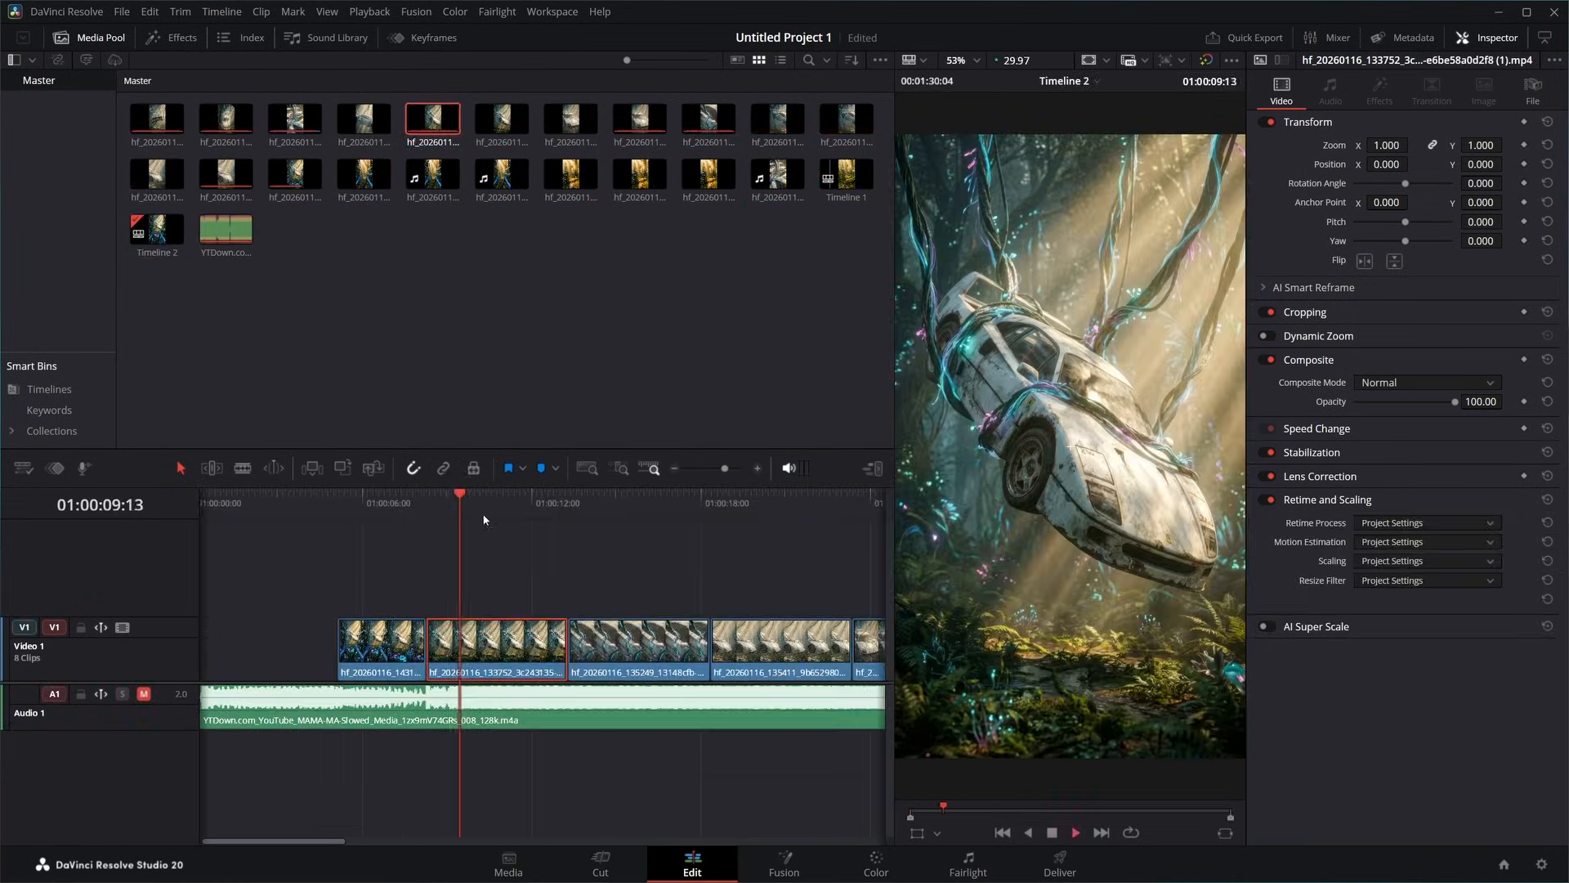
pyautogui.press('space')
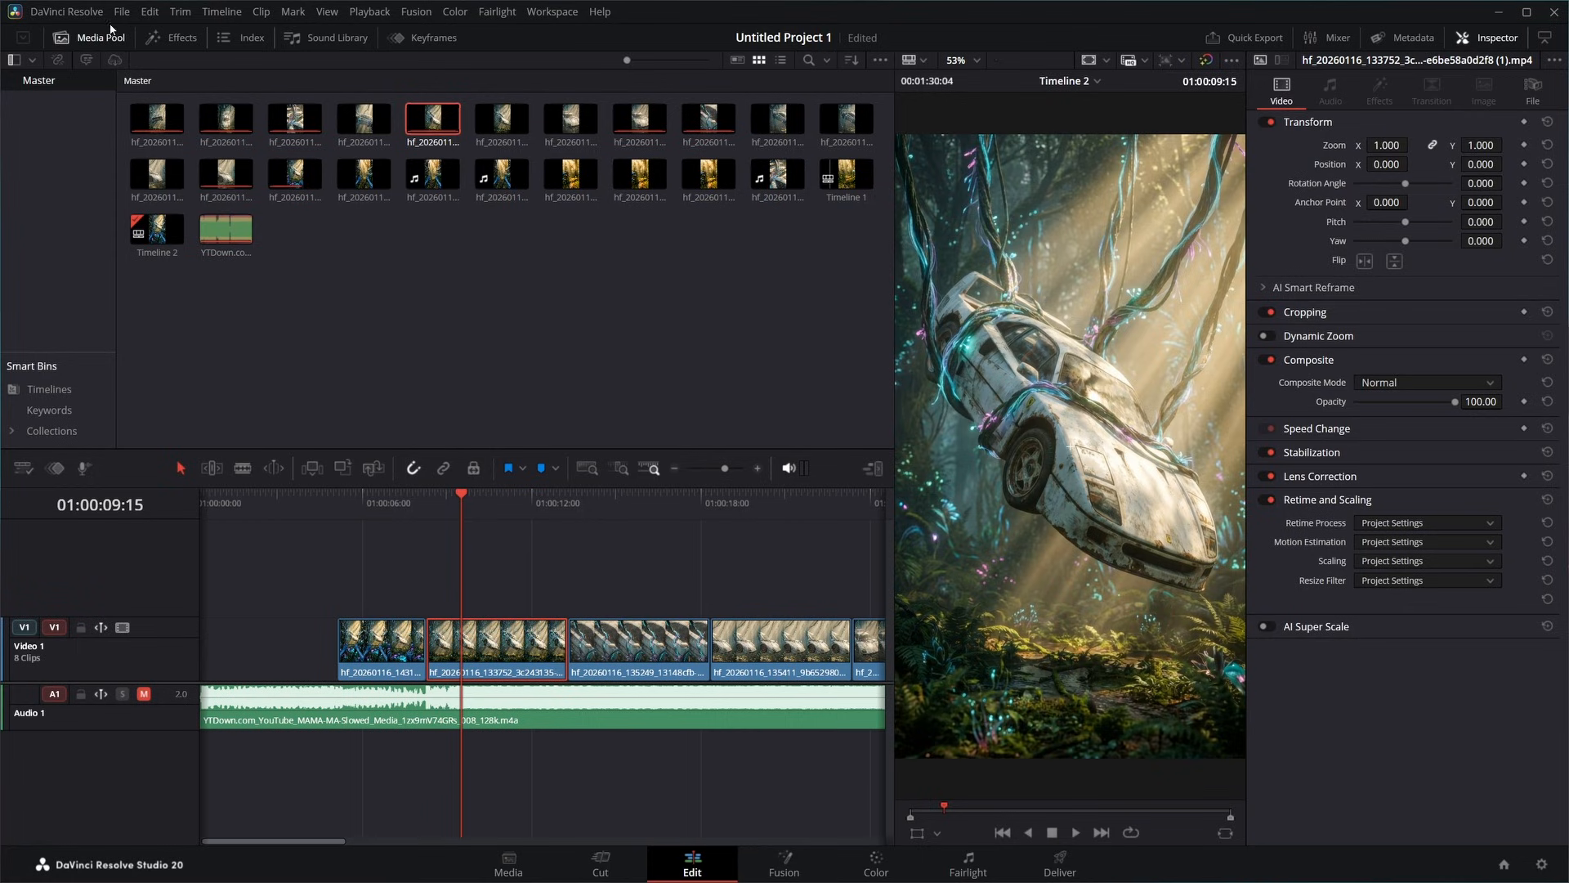
# - Apply the CarVinci Speedramp Plugin effect to the second clip on Video 1 of Timeline 2
pyautogui.click(172, 37)
pyautogui.moveTo(784, 198); pyautogui.dragTo(510, 644)
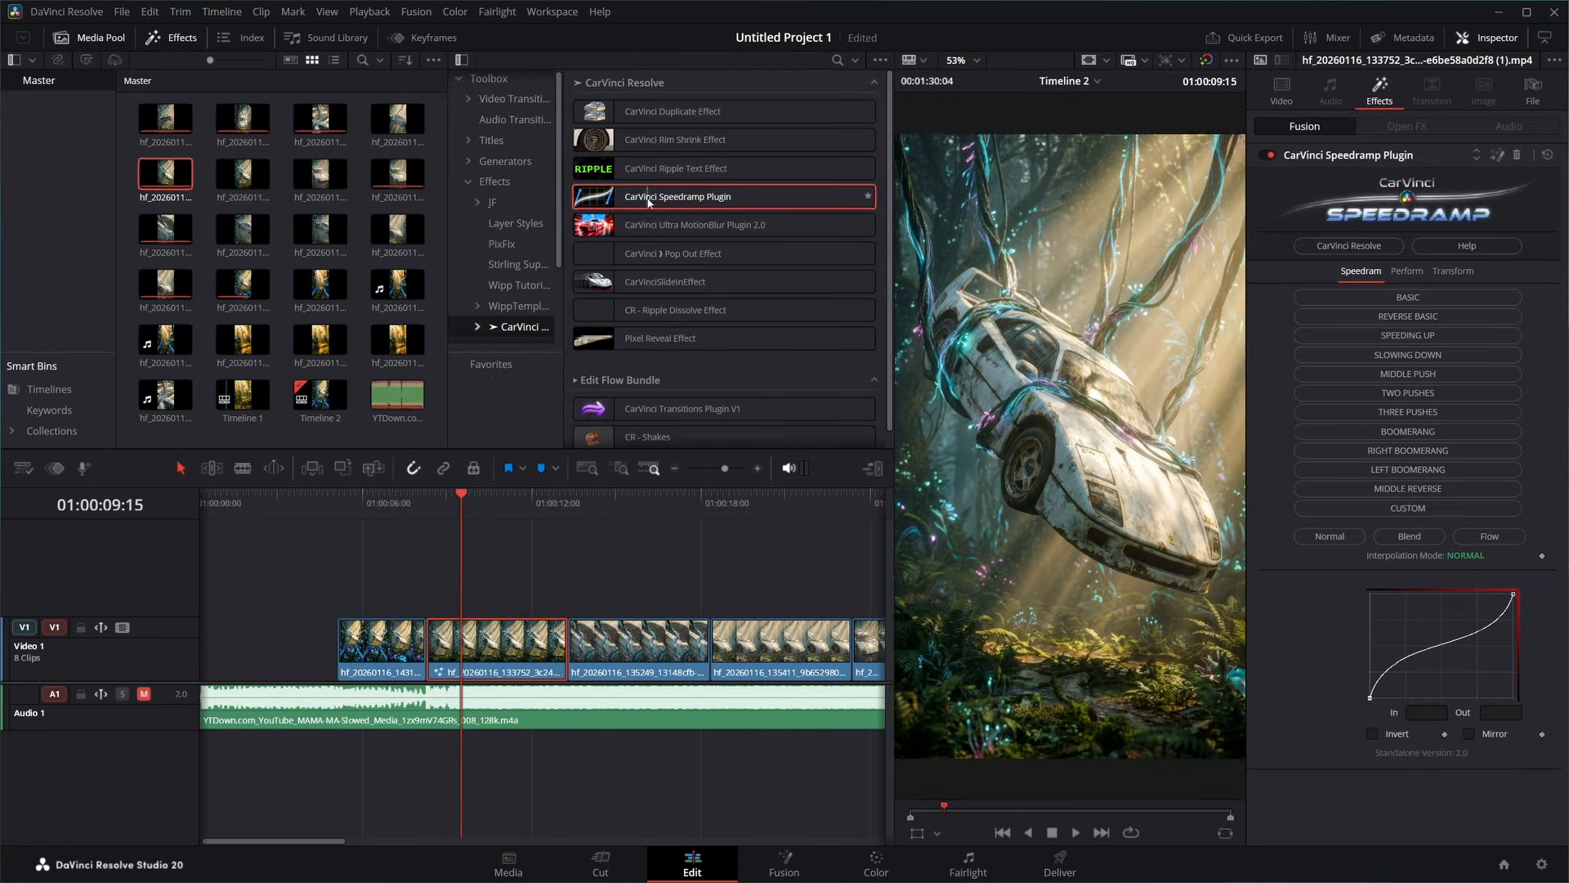
# - Apply the CarVinci Speedramp Plugin to the third clip on Video 1 and play through the two ramped clips
pyautogui.moveTo(607, 644); pyautogui.dragTo(607, 644)
pyautogui.click(430, 503)
pyautogui.press('space')
pyautogui.click(524, 503)
pyautogui.click(457, 503)
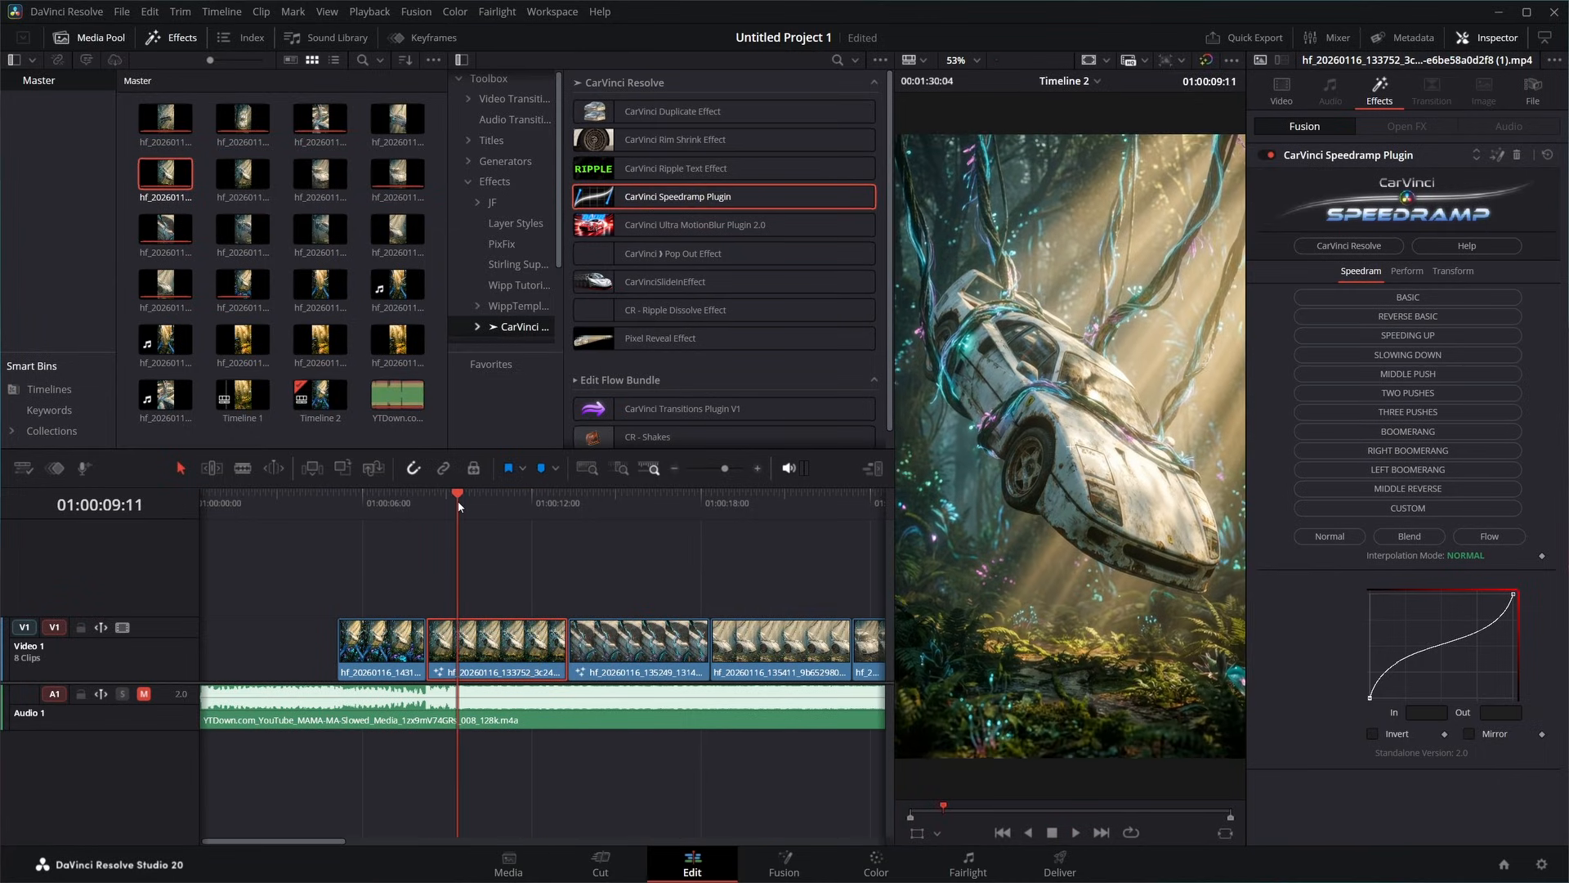
pyautogui.click(513, 503)
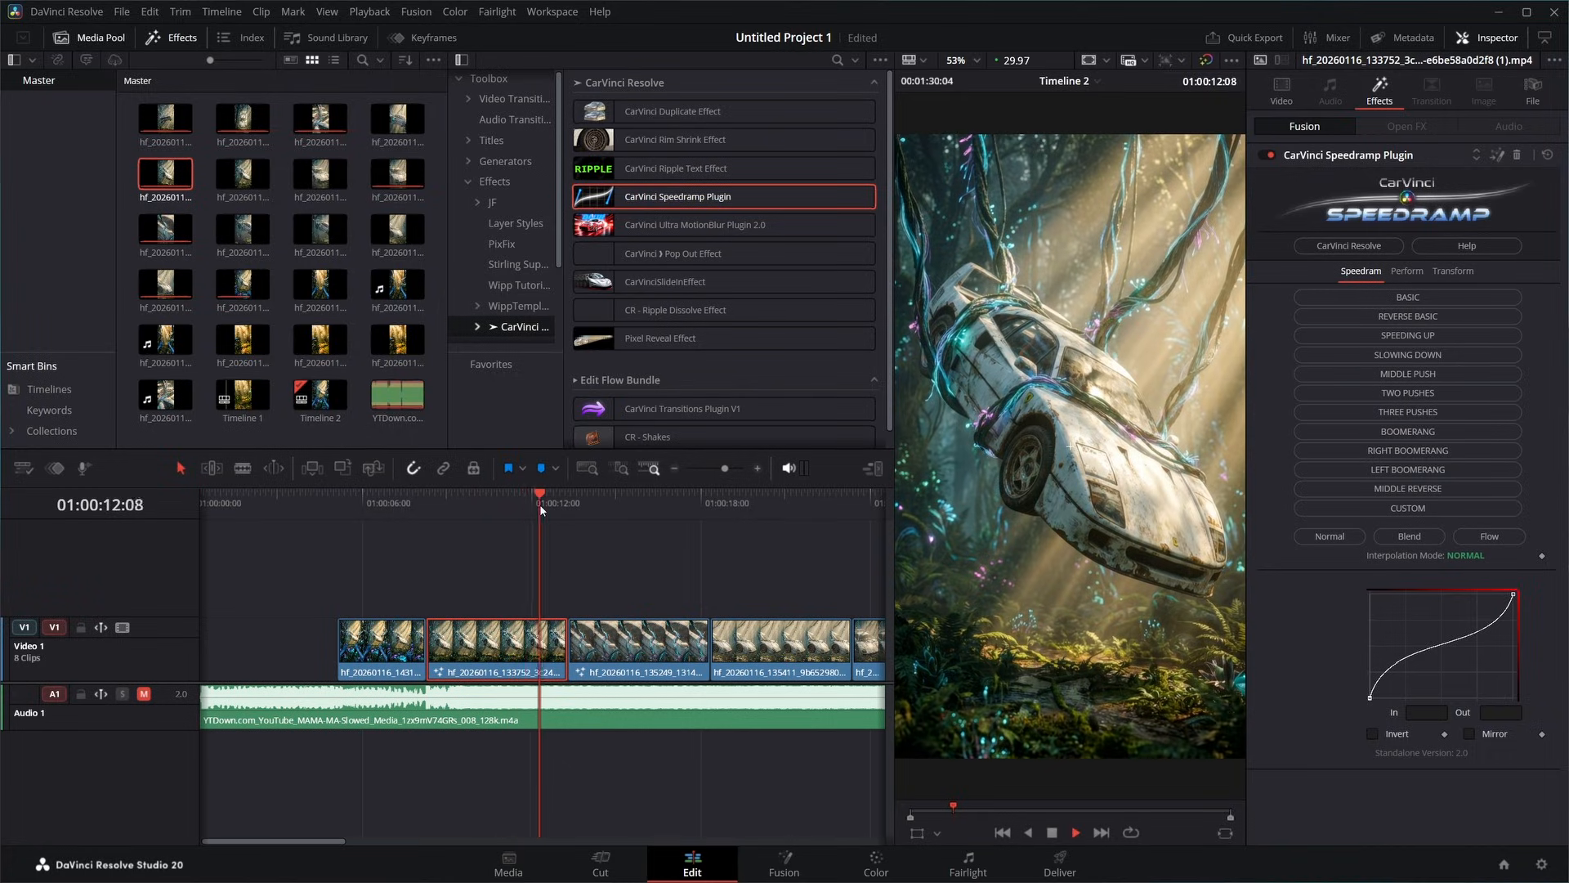
pyautogui.click(597, 503)
# - Try the Speedramp plugin's Speeding Up and Slowing Down presets on the second clip and play it back
pyautogui.click(483, 509)
pyautogui.click(502, 632)
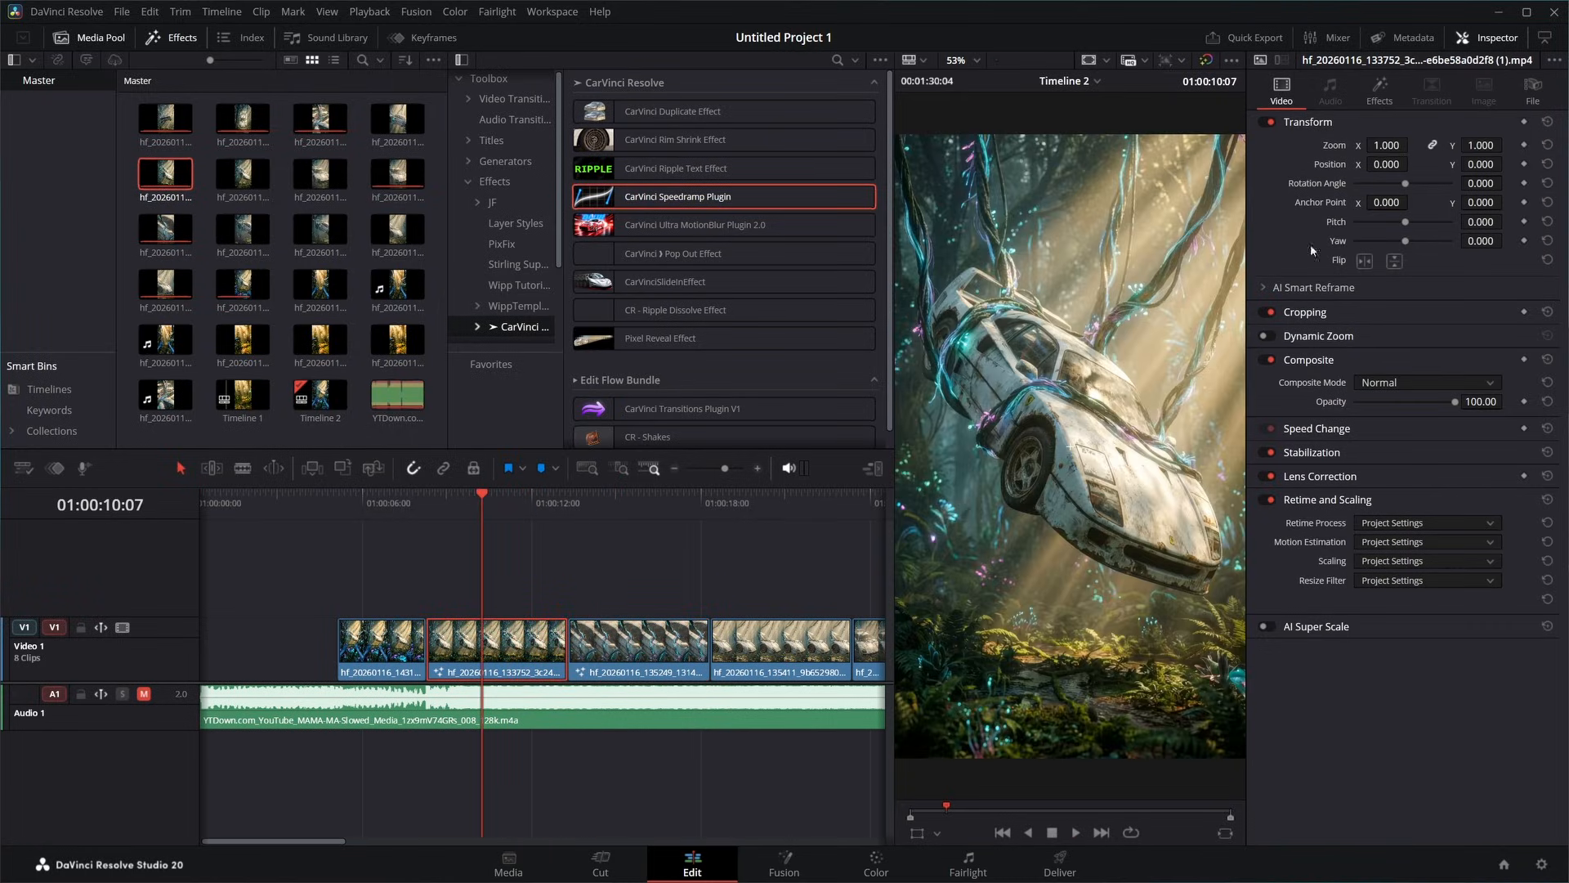
pyautogui.click(1380, 88)
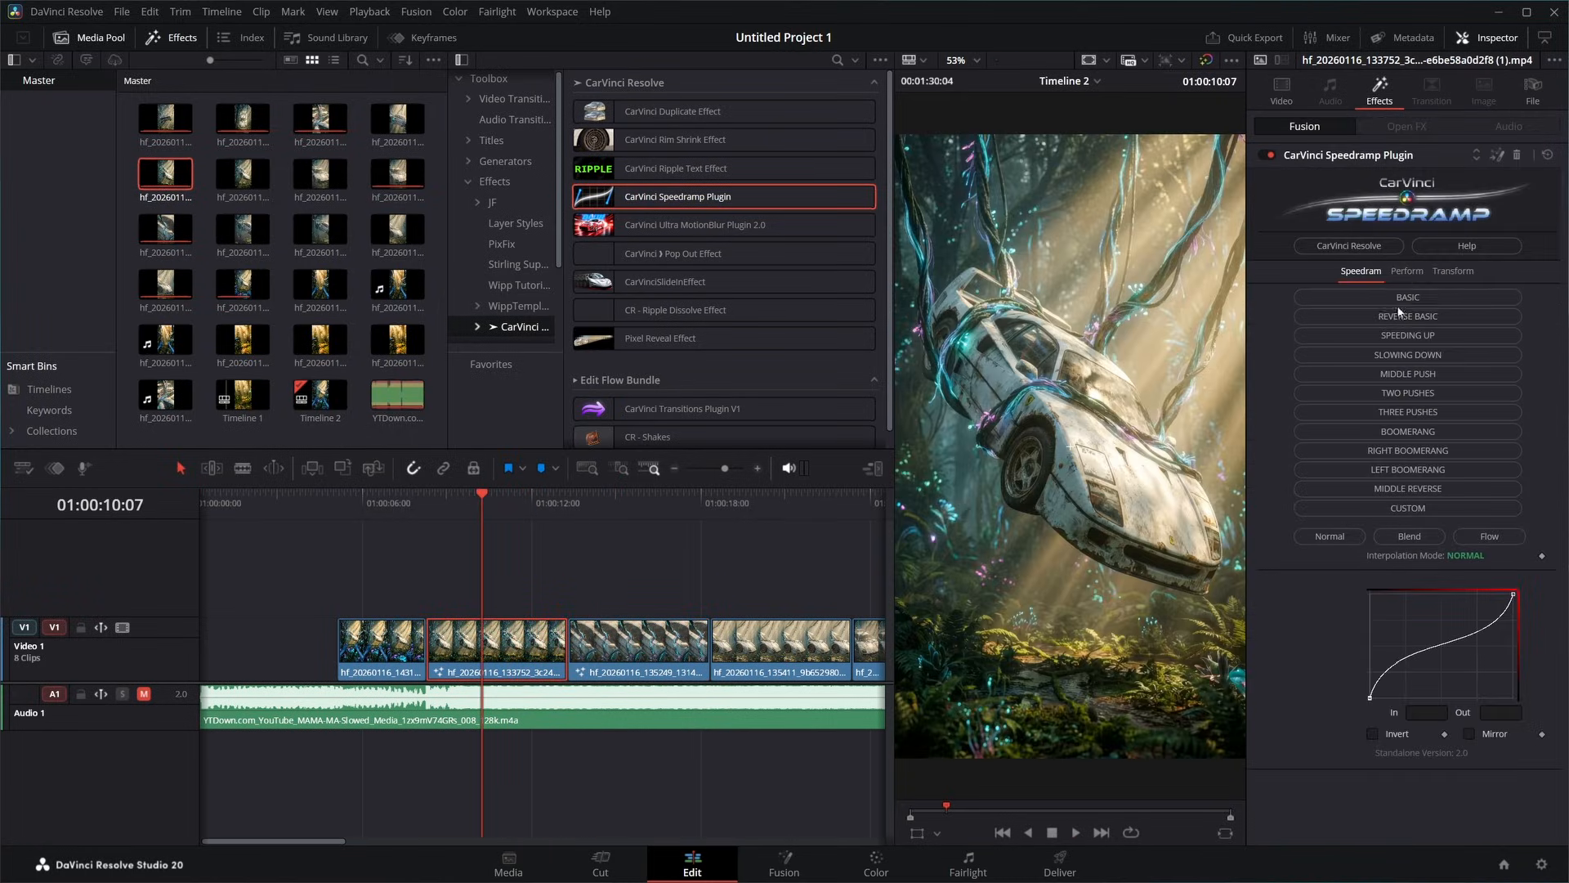
pyautogui.click(1398, 335)
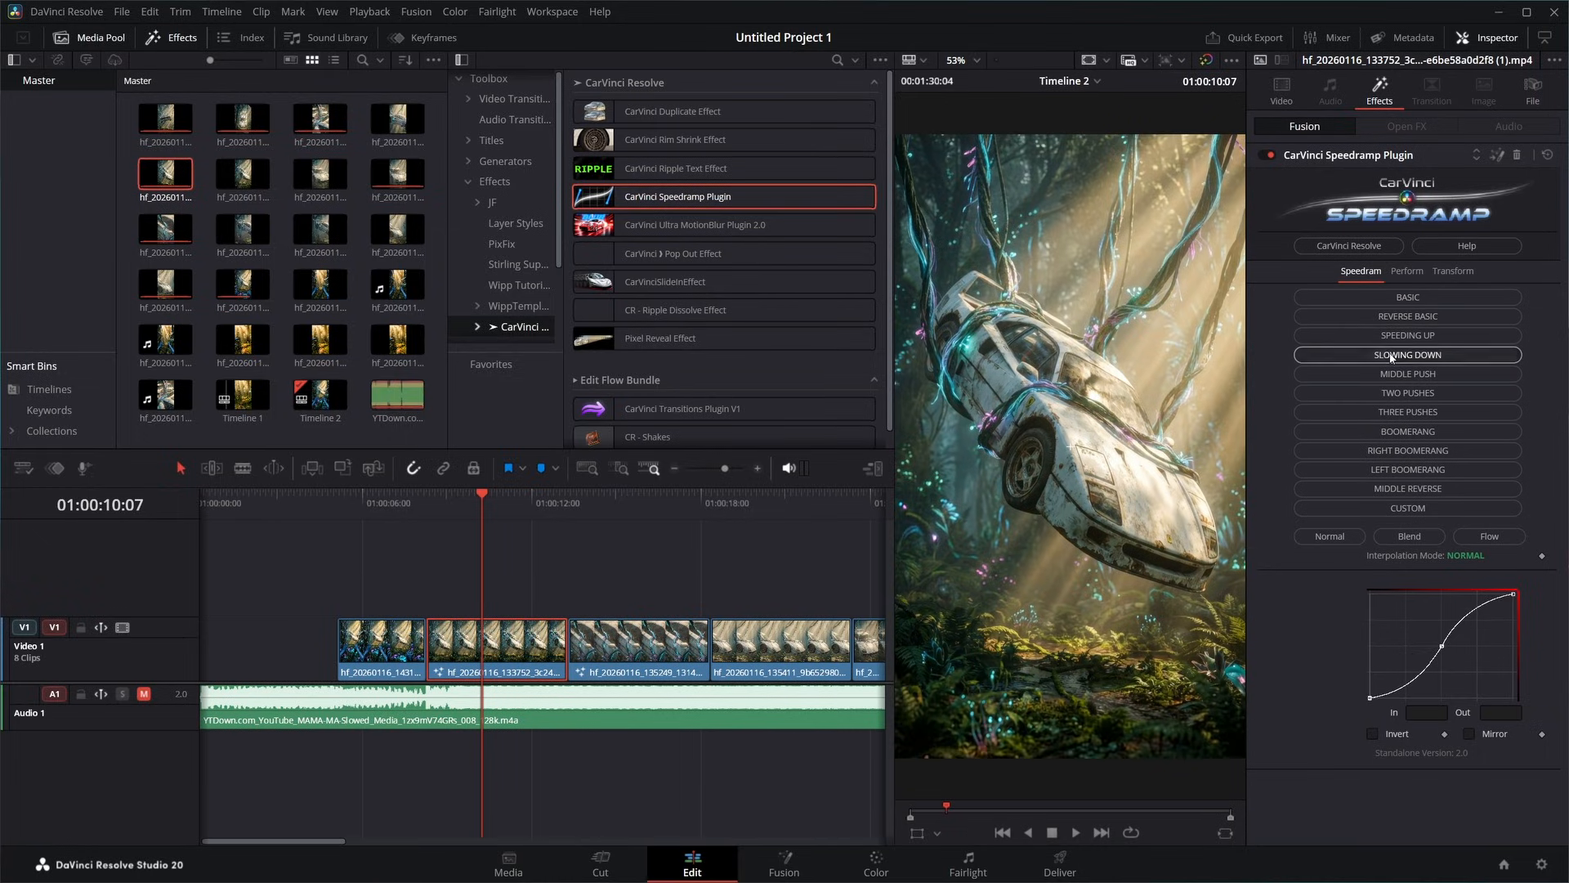
pyautogui.click(1392, 355)
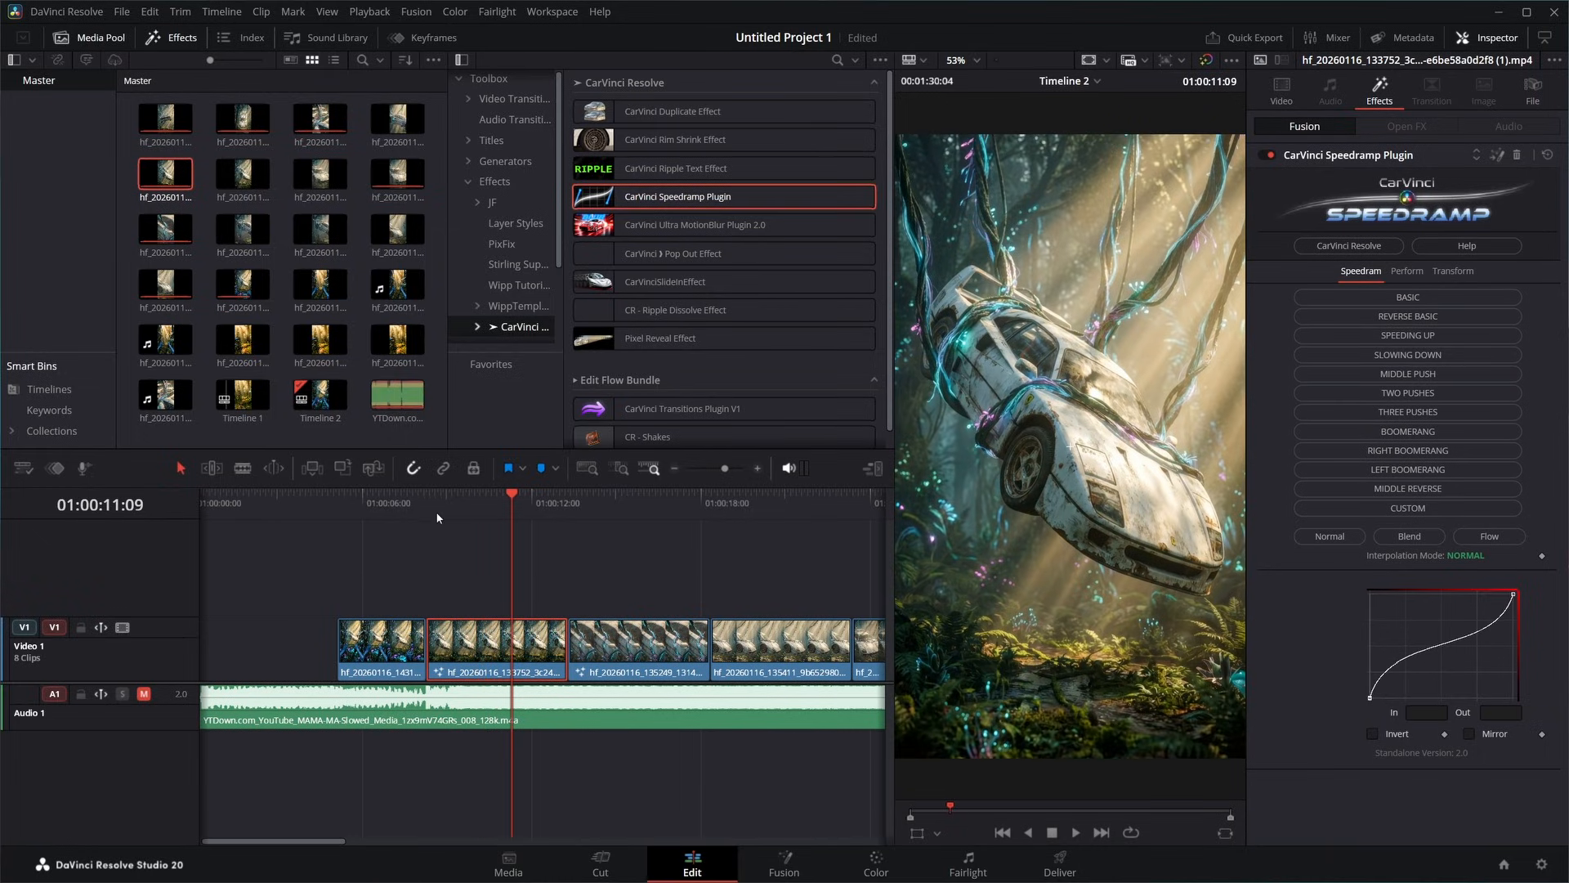
pyautogui.click(430, 502)
pyautogui.press('space')
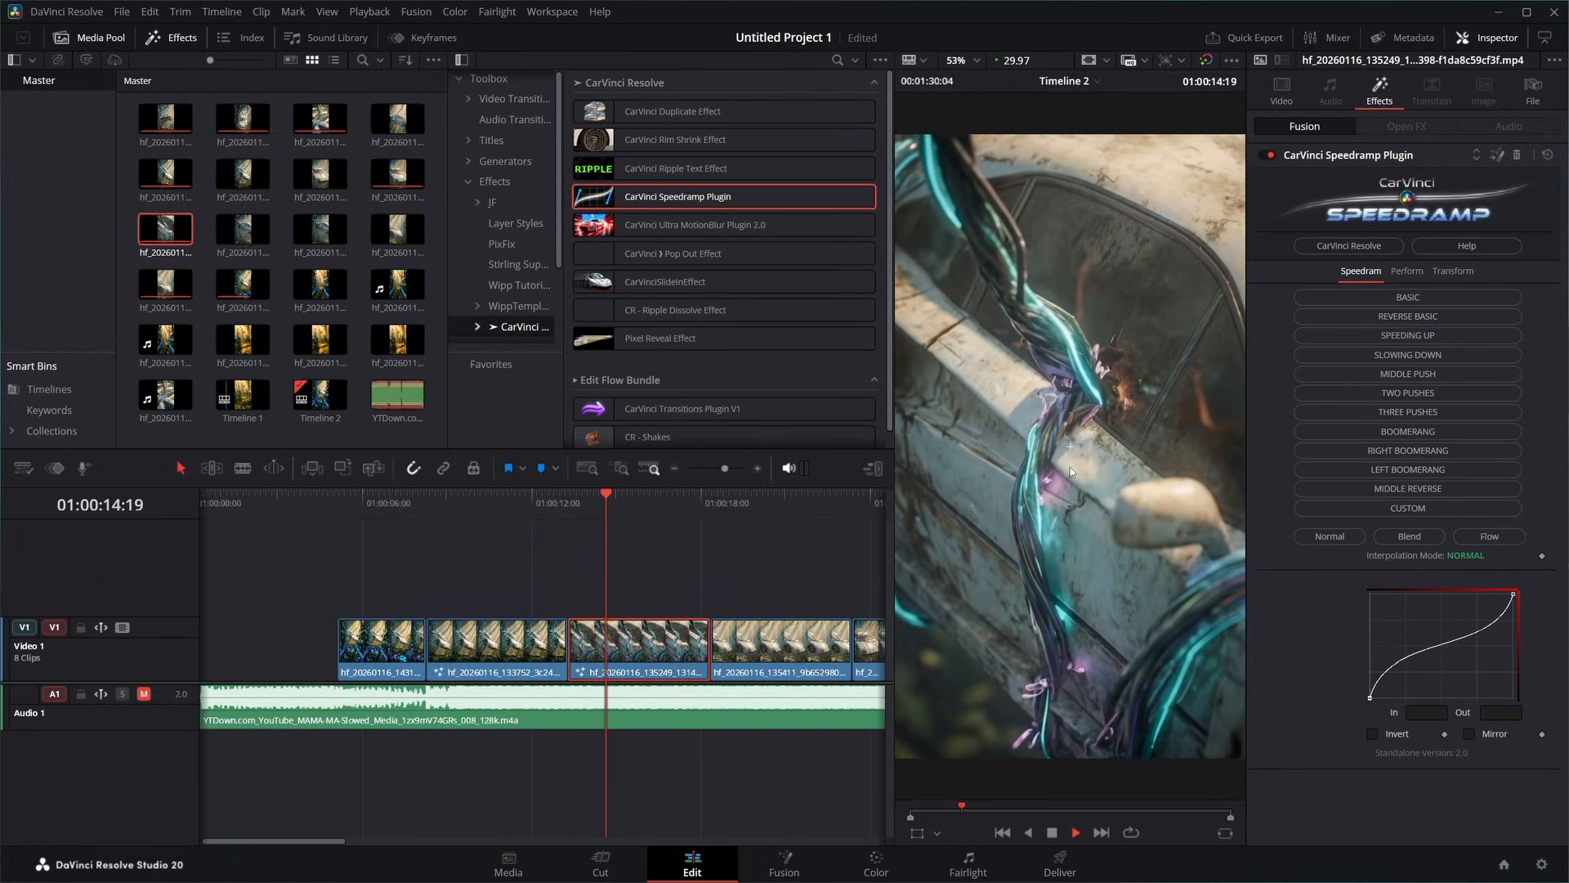
# - Speed up the second clip on Video 1 with retime controls so it ends at about 01:00:11:05, and play it back
pyautogui.click(503, 641)
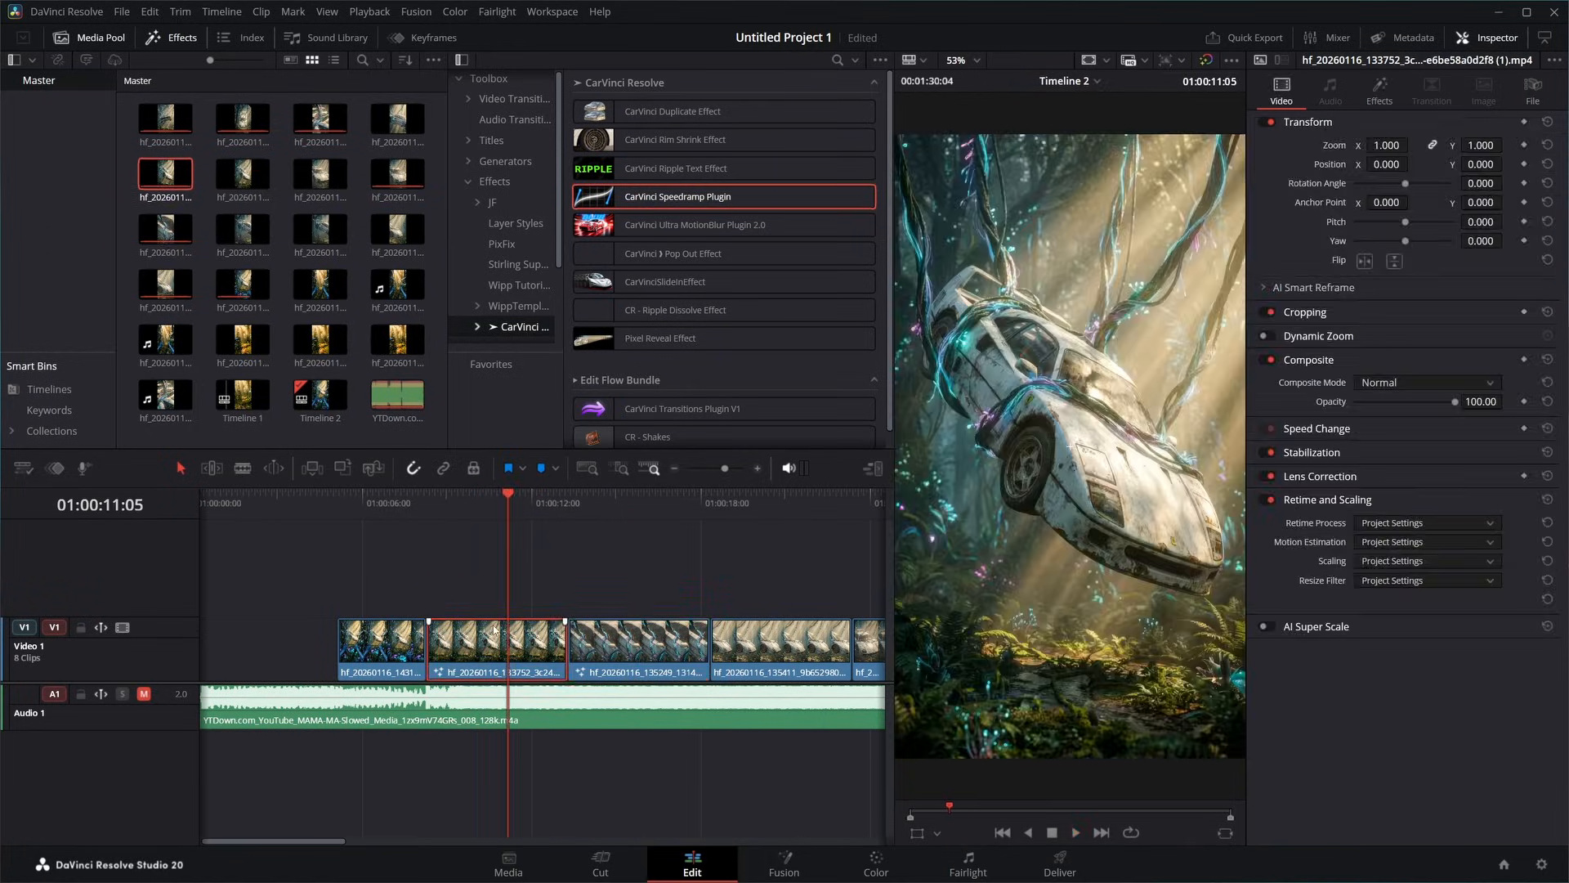
pyautogui.hotkey('ctrl', 'r')
pyautogui.moveTo(564, 604); pyautogui.dragTo(507, 604)
pyautogui.click(430, 494)
pyautogui.press('space')
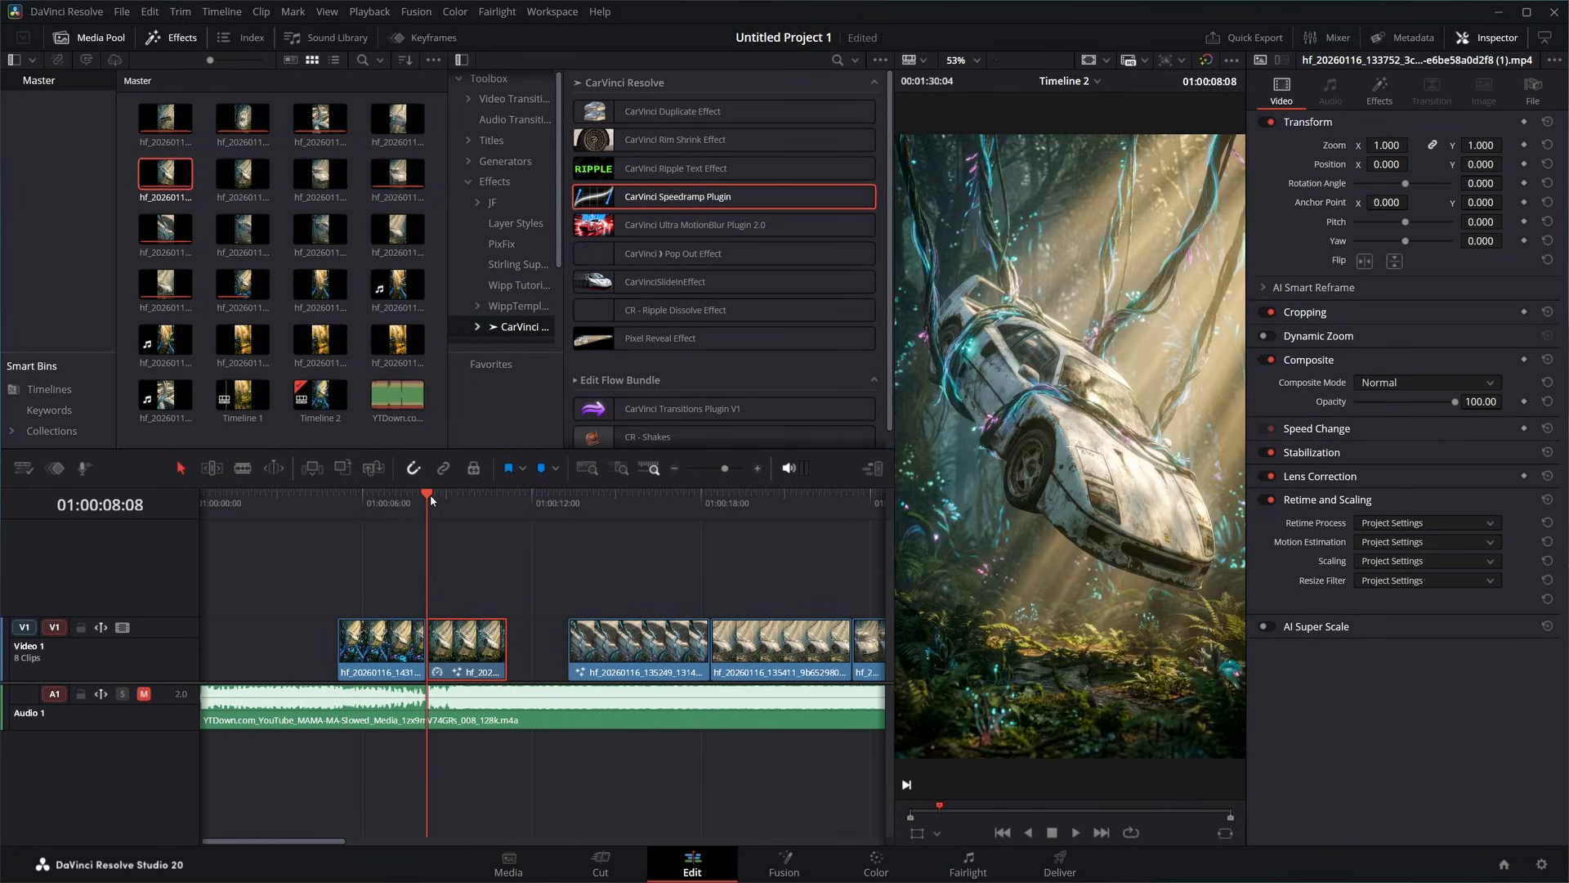
pyautogui.press('space')
# - Close the gap after the second clip and retime the third clip to 213% speed
pyautogui.click(553, 644)
pyautogui.press('Delete')
pyautogui.click(575, 641)
pyautogui.hotkey('ctrl', 'r')
pyautogui.moveTo(650, 605); pyautogui.dragTo(575, 605)
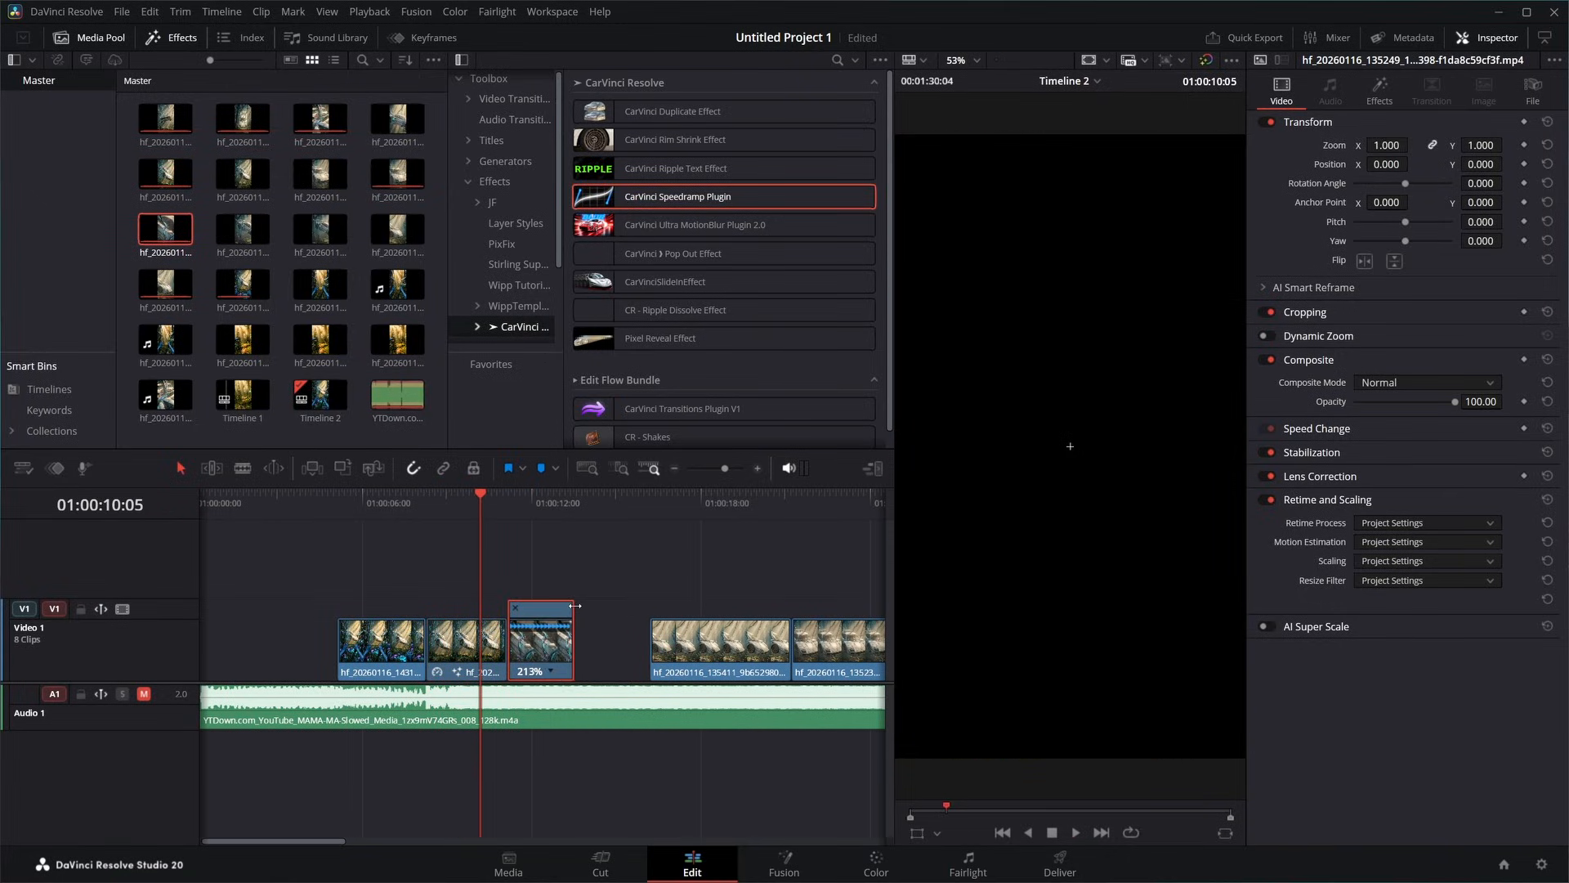
# - Show the music beats on the Audio 1 clip and compare them with the video cuts
pyautogui.rightClick(482, 704)
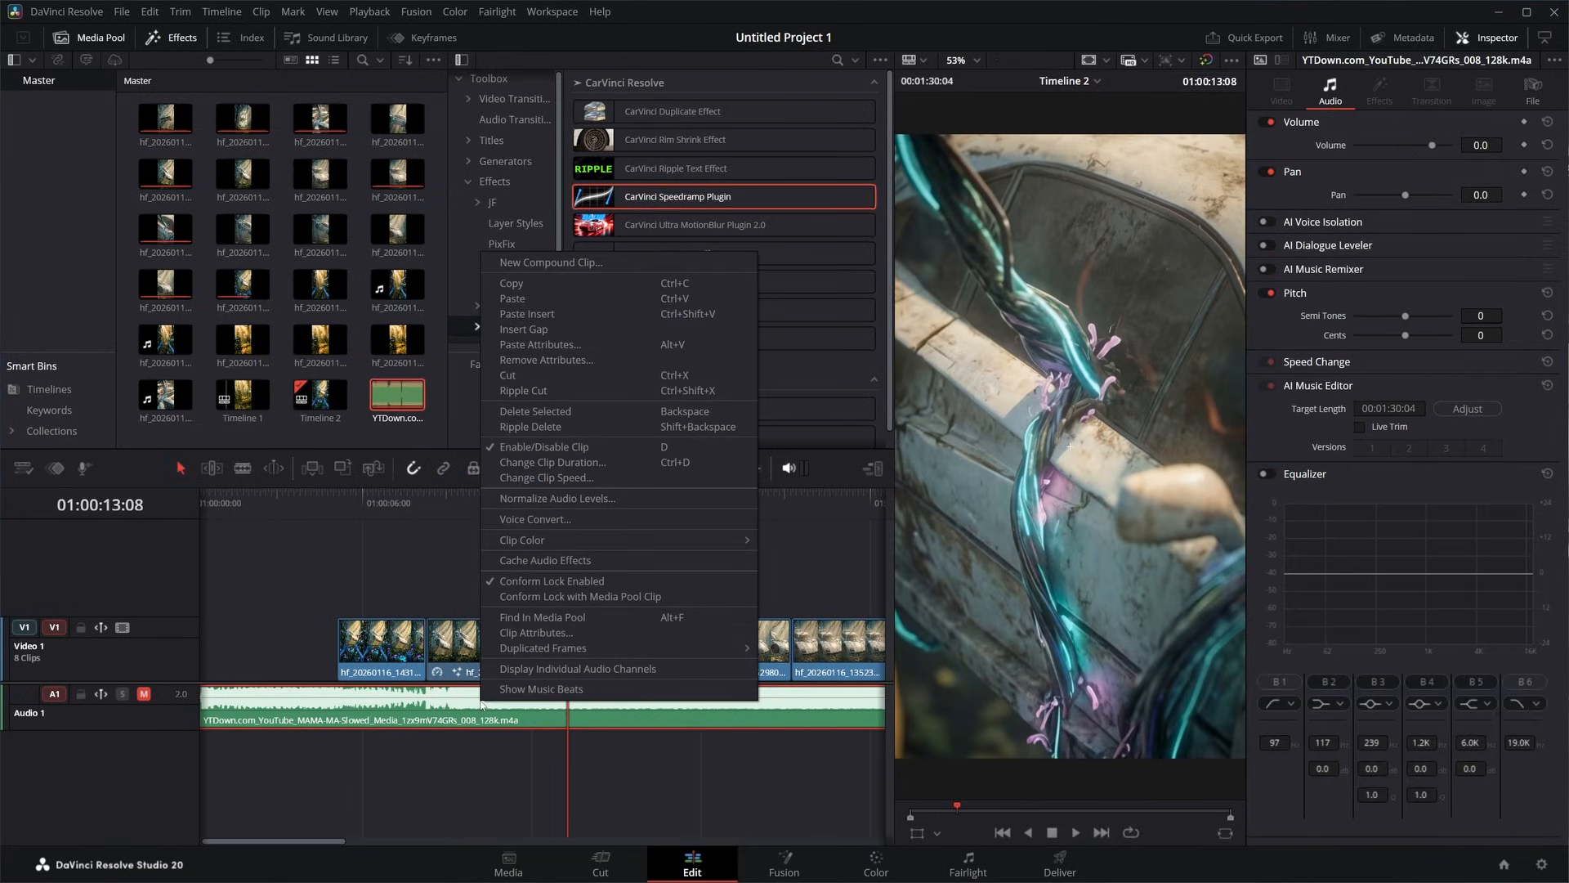
pyautogui.click(528, 693)
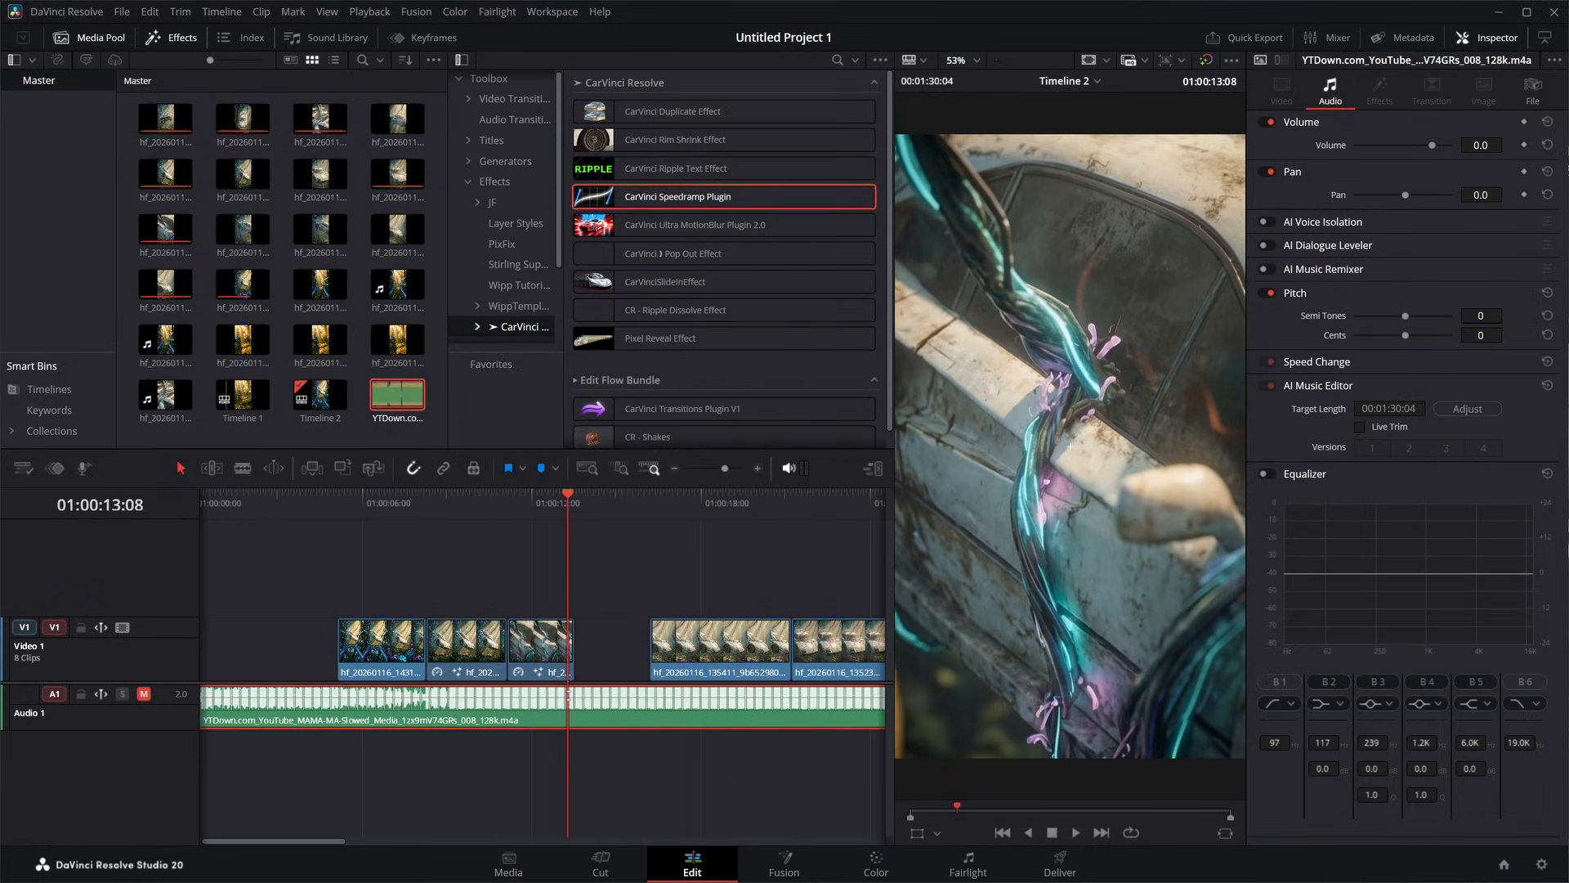
pyautogui.scroll(3, 564, 650)
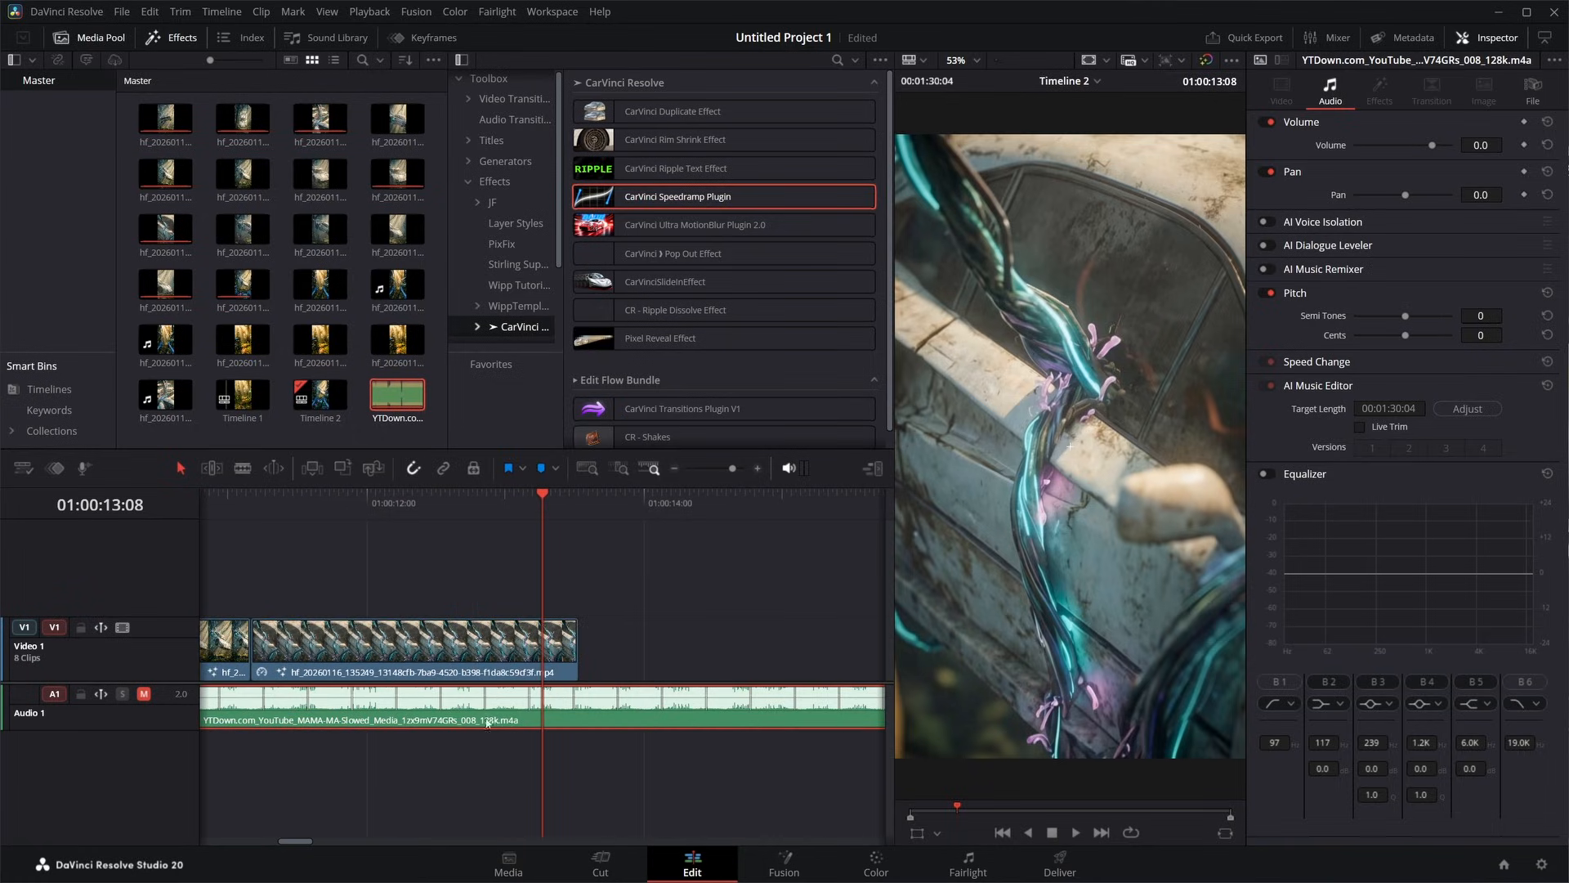
pyautogui.hscroll(-3, 522, 656)
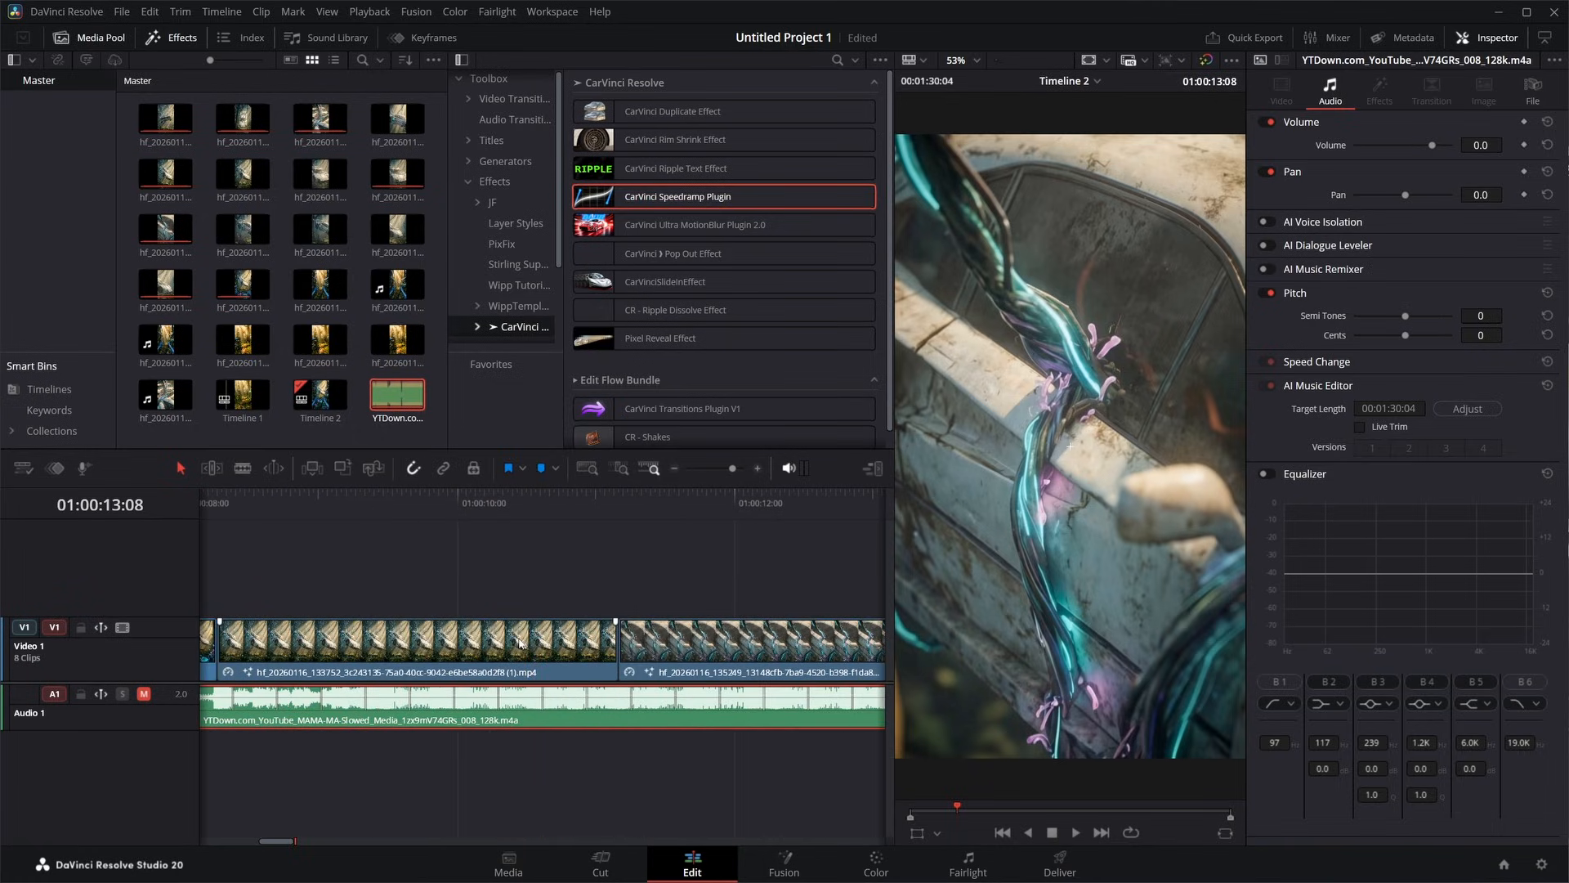
pyautogui.scroll(-5, 521, 643)
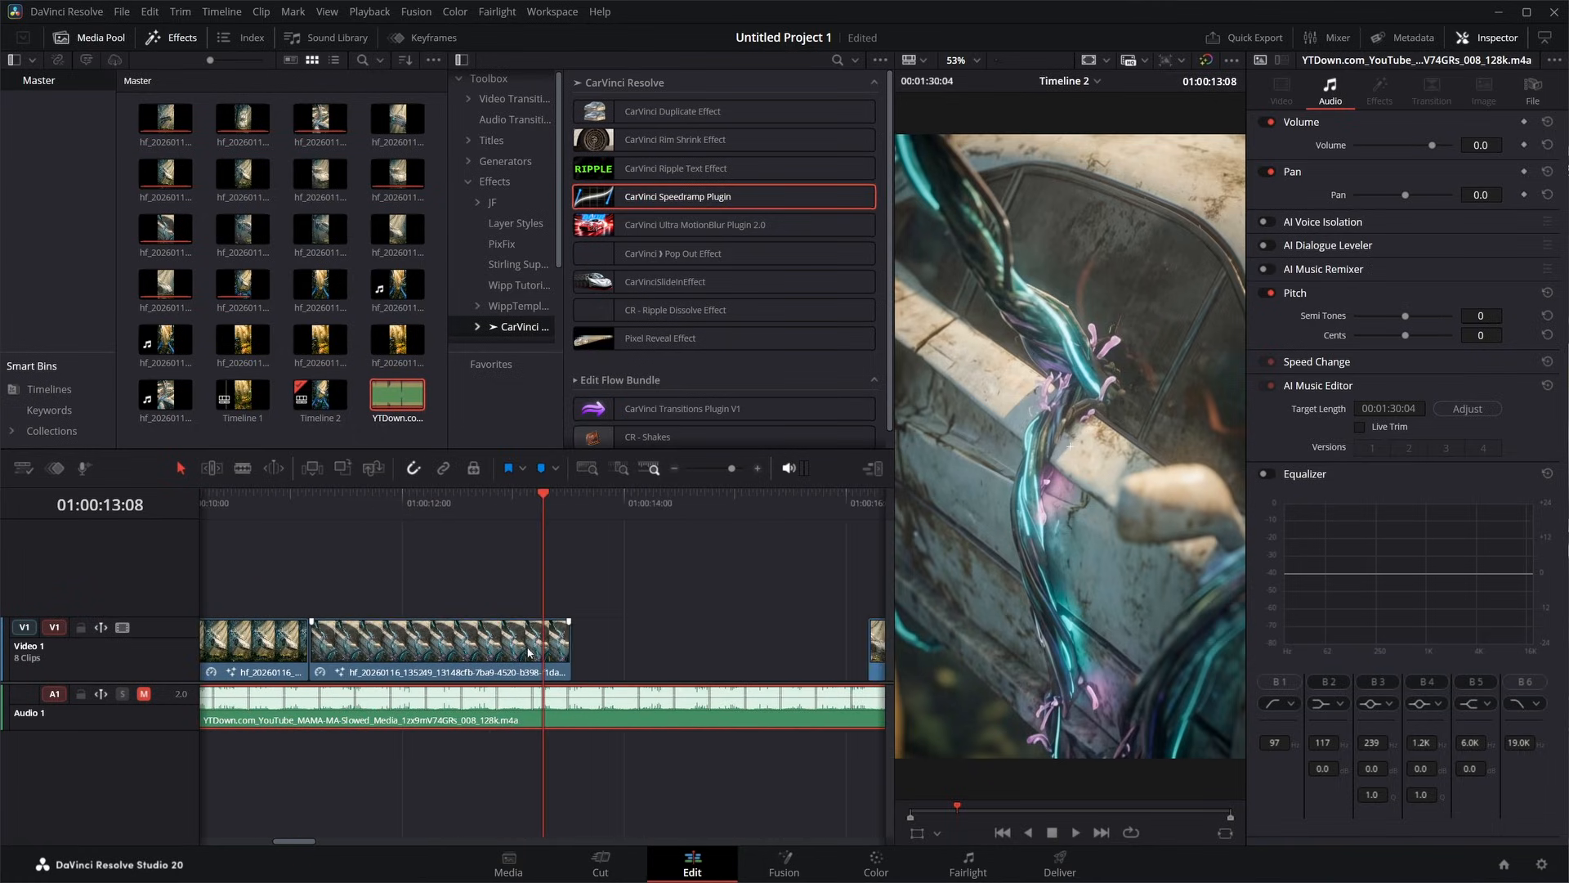
# - Close the gap after the third clip on Video 1 and swap the order of the two clips that follow it
pyautogui.click(642, 656)
pyautogui.press('Delete')
pyautogui.click(641, 652)
pyautogui.moveTo(678, 646); pyautogui.dragTo(674, 651)
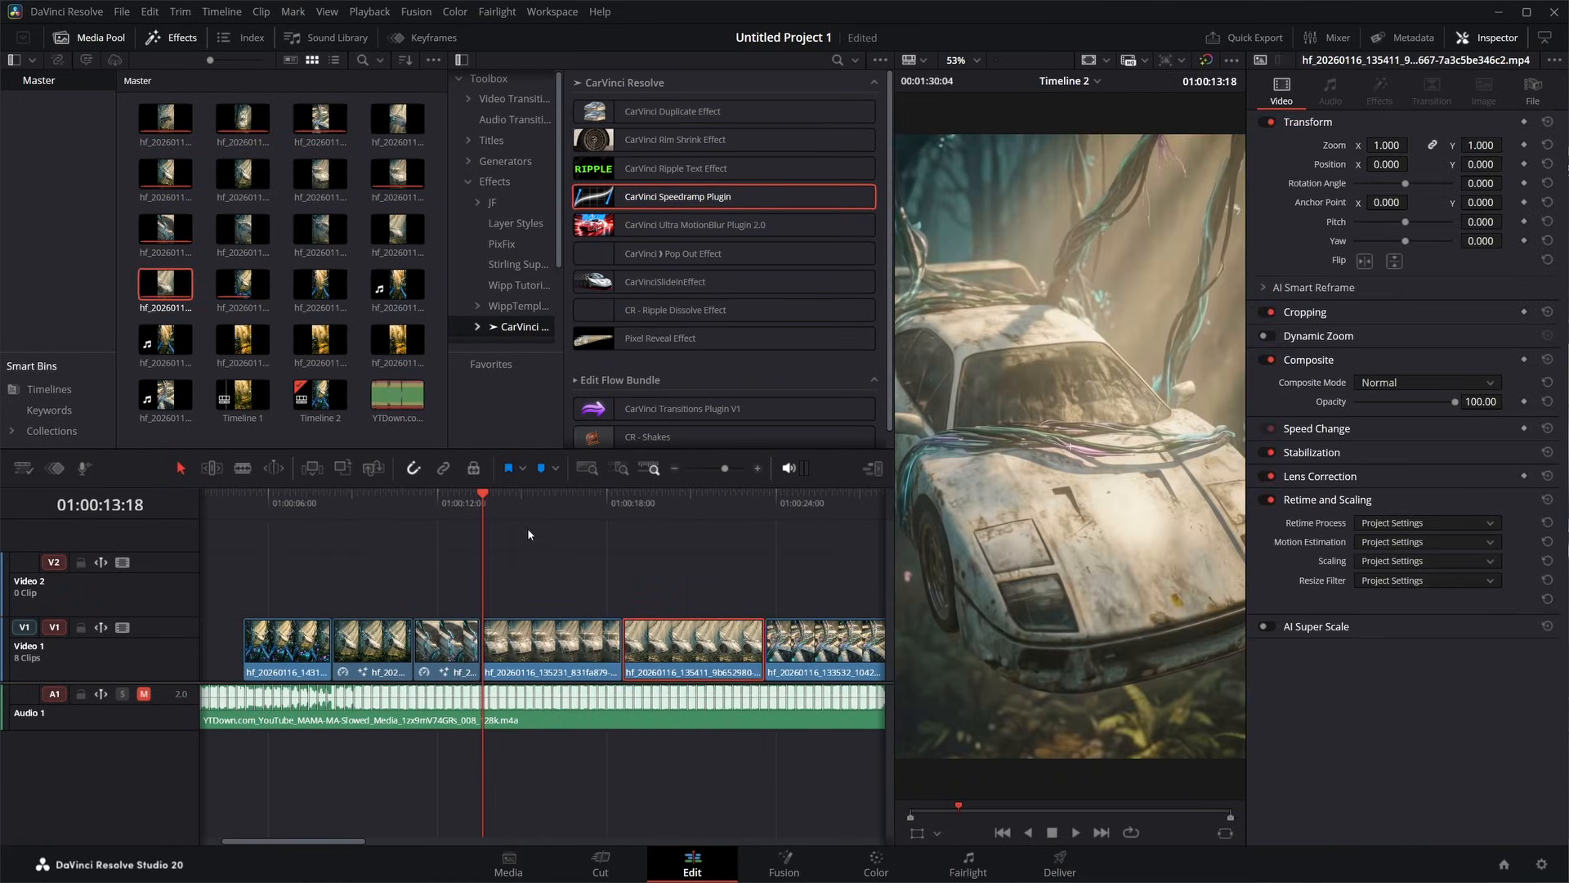
pyautogui.scroll(5, 527, 530)
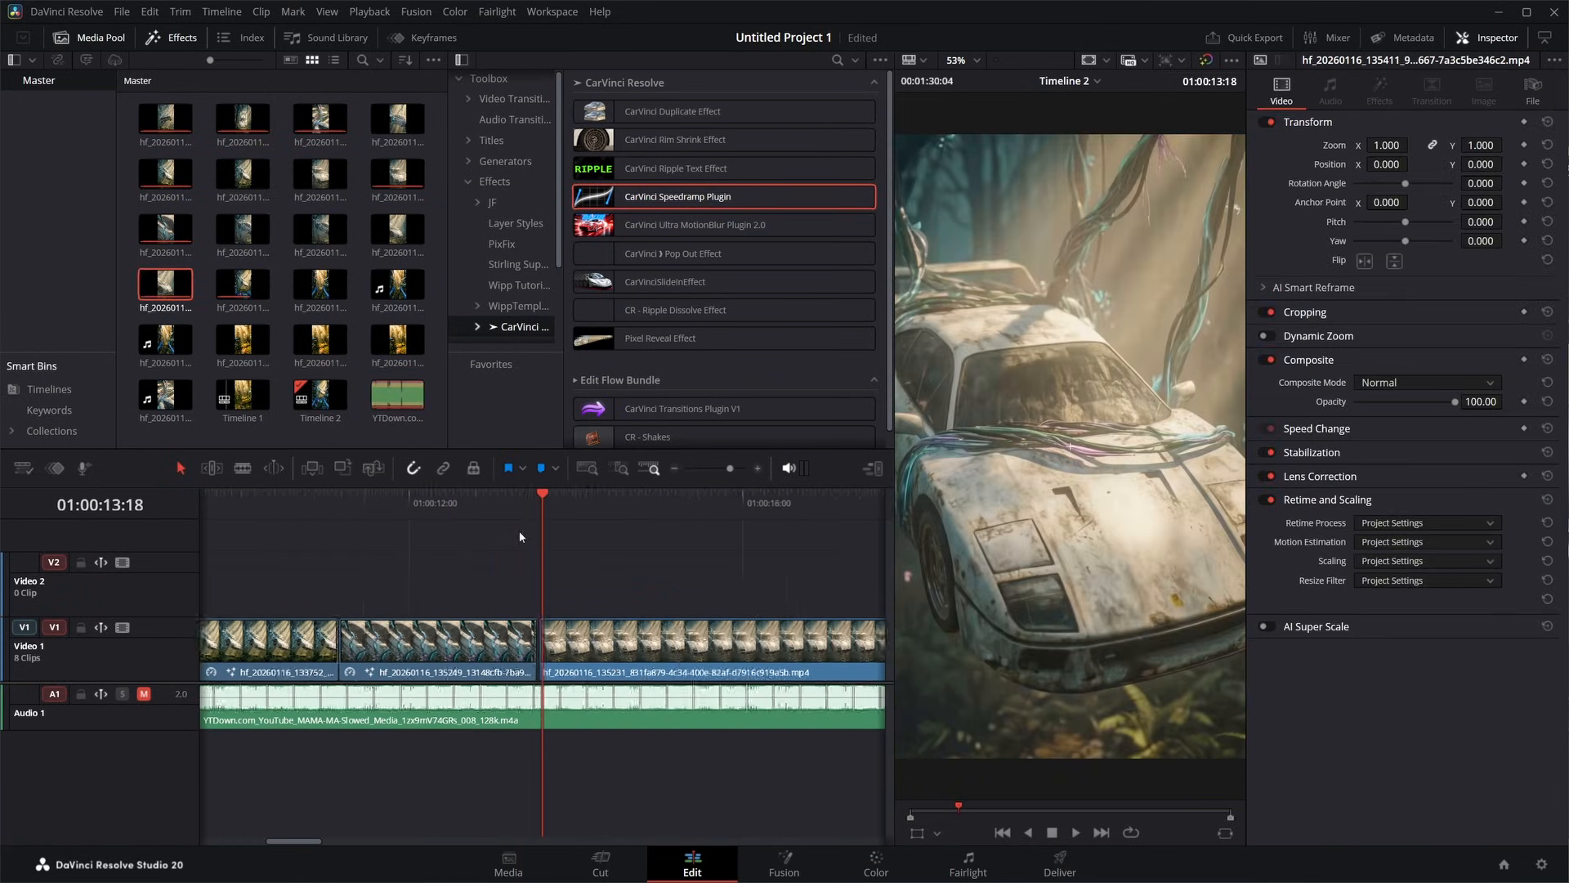
# - Apply the CarVinci Speedramp Plugin to the fourth clip, retimed to 275%, and close the gap behind it
pyautogui.press('space')
pyautogui.click(486, 502)
pyautogui.press('space')
pyautogui.moveTo(654, 198); pyautogui.dragTo(598, 625)
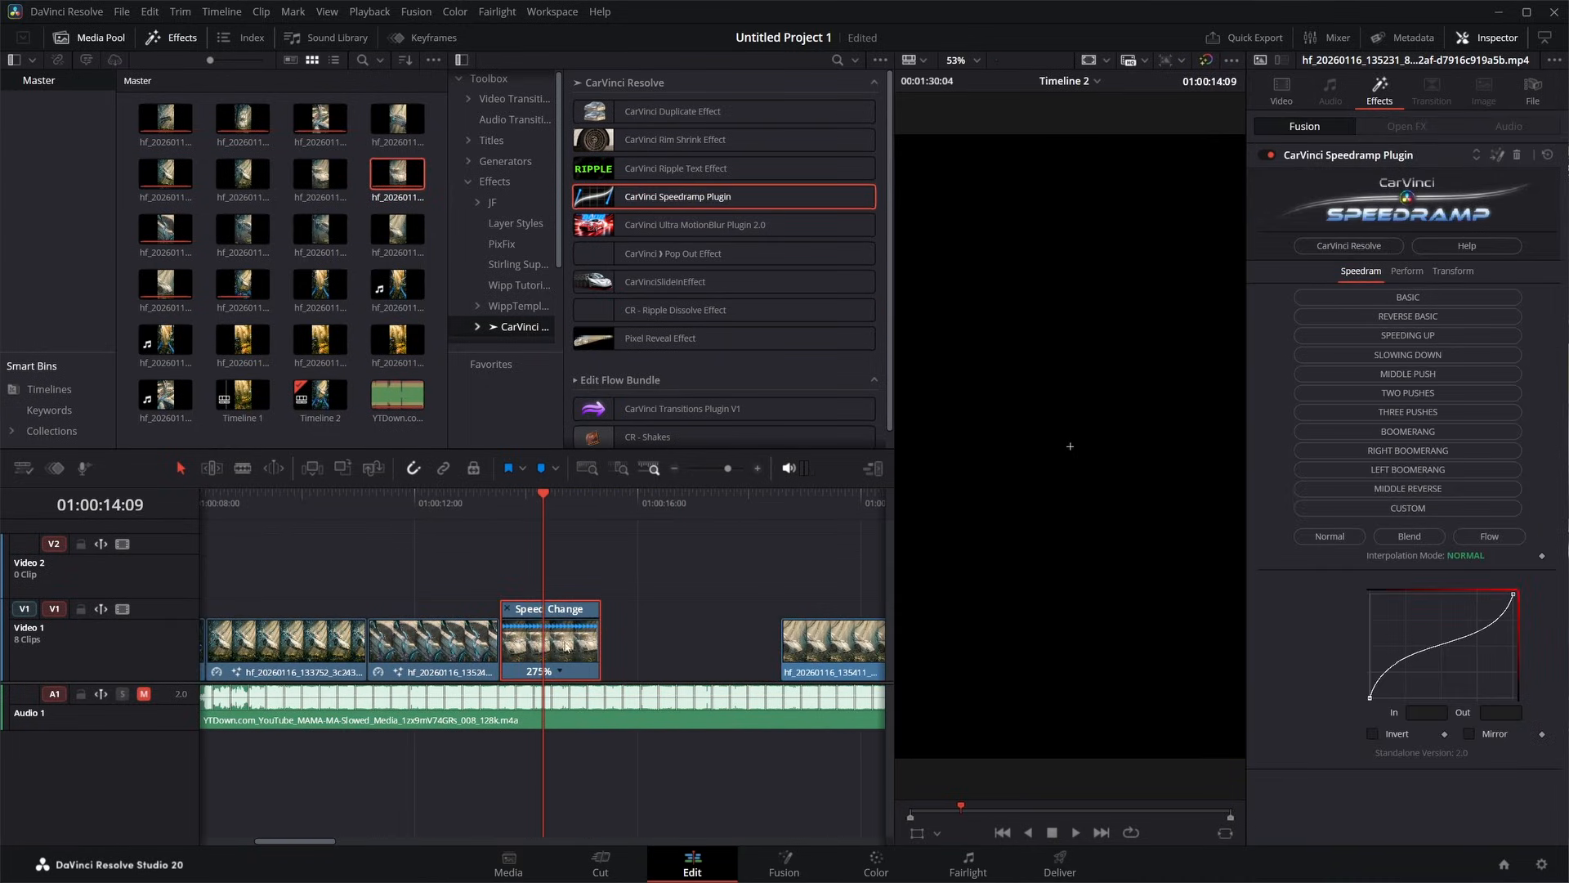
pyautogui.click(659, 630)
pyautogui.press('BackSpace')
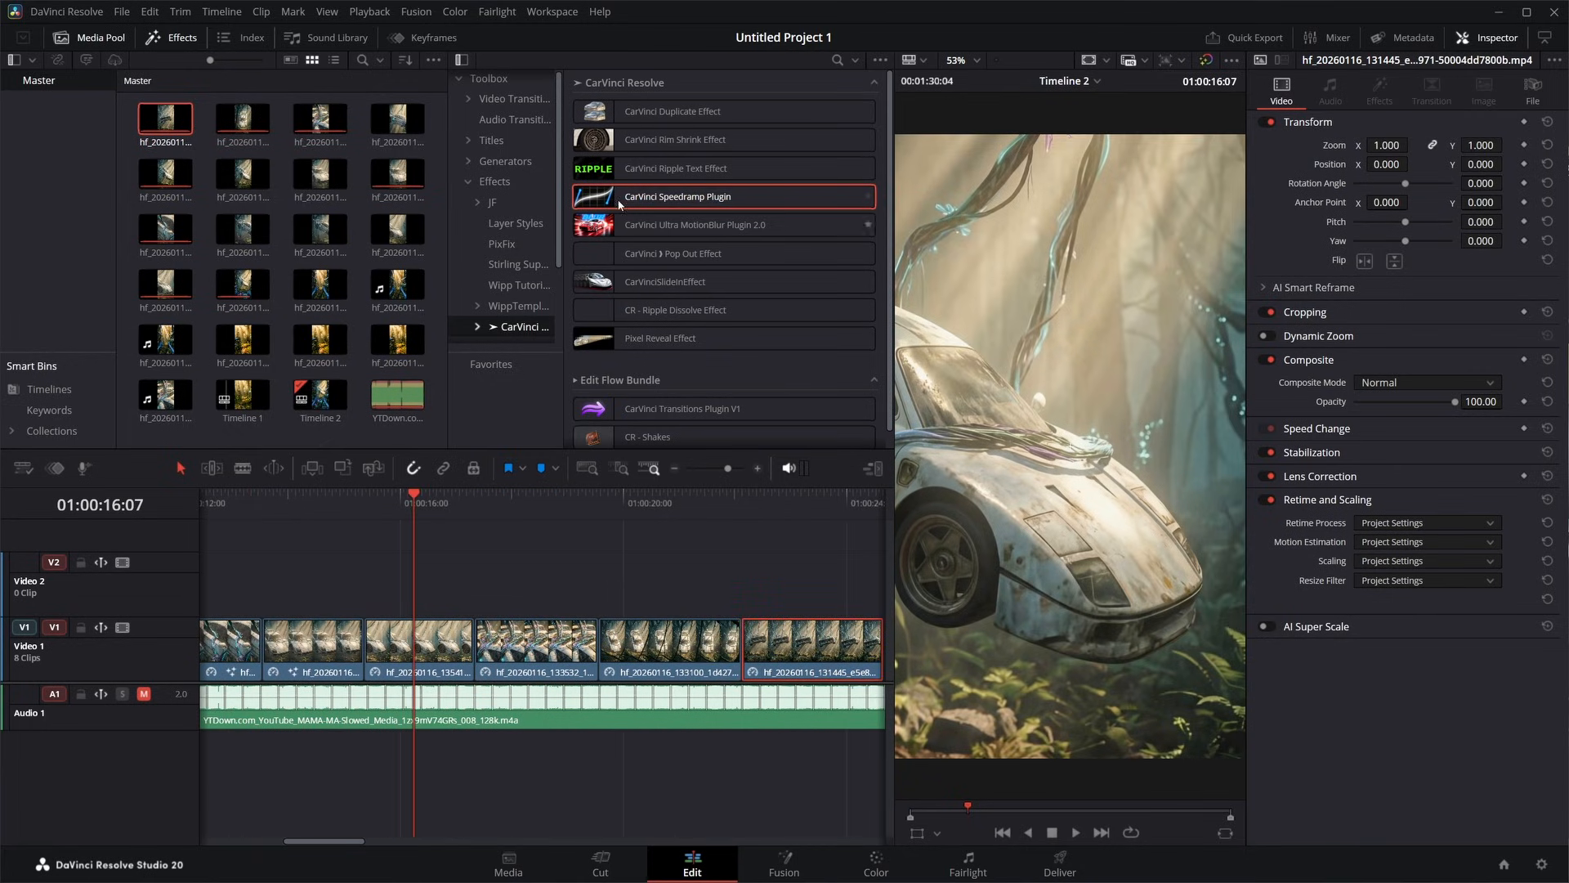
# - Copy the fourth clip's Speedramp effect onto the four following clips, pasting only the Fusion Effects attribute
pyautogui.click(386, 505)
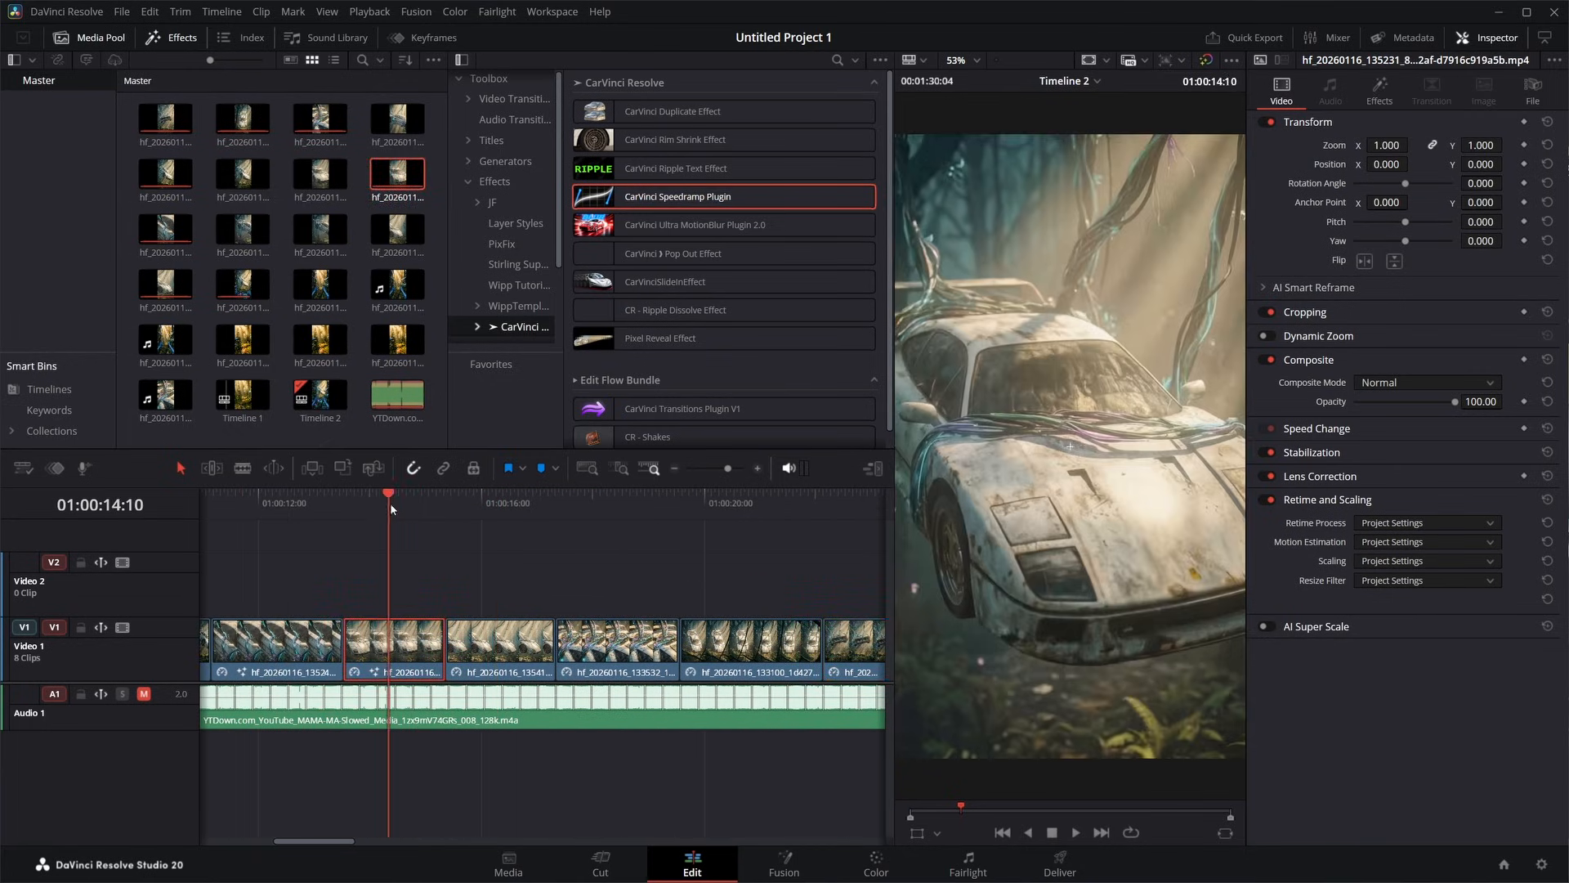
pyautogui.click(1363, 100)
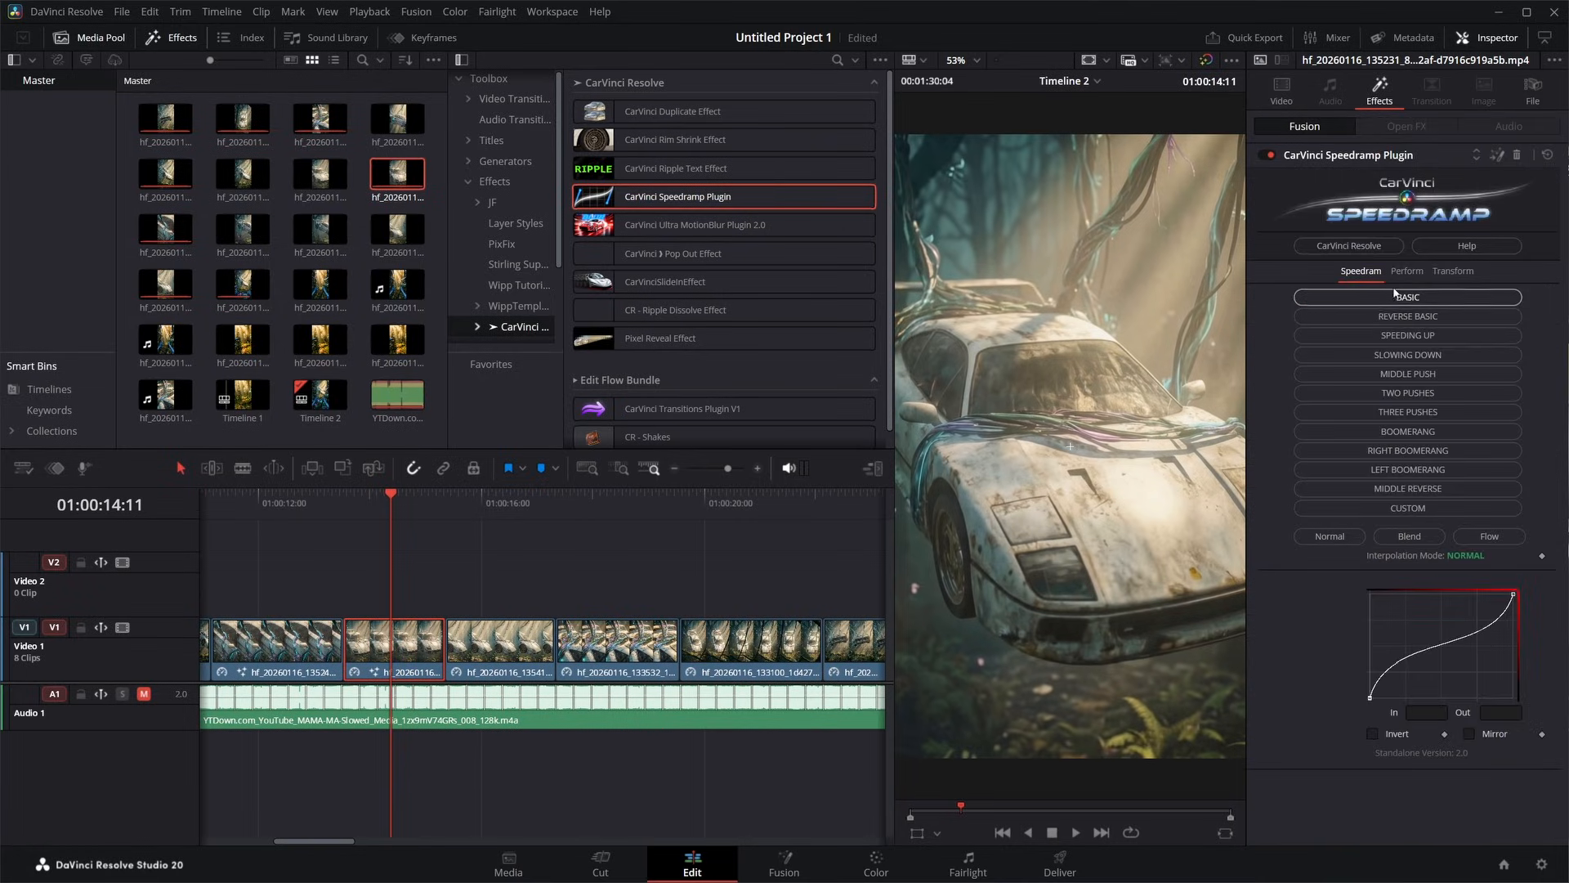
pyautogui.moveTo(374, 590); pyautogui.dragTo(666, 661)
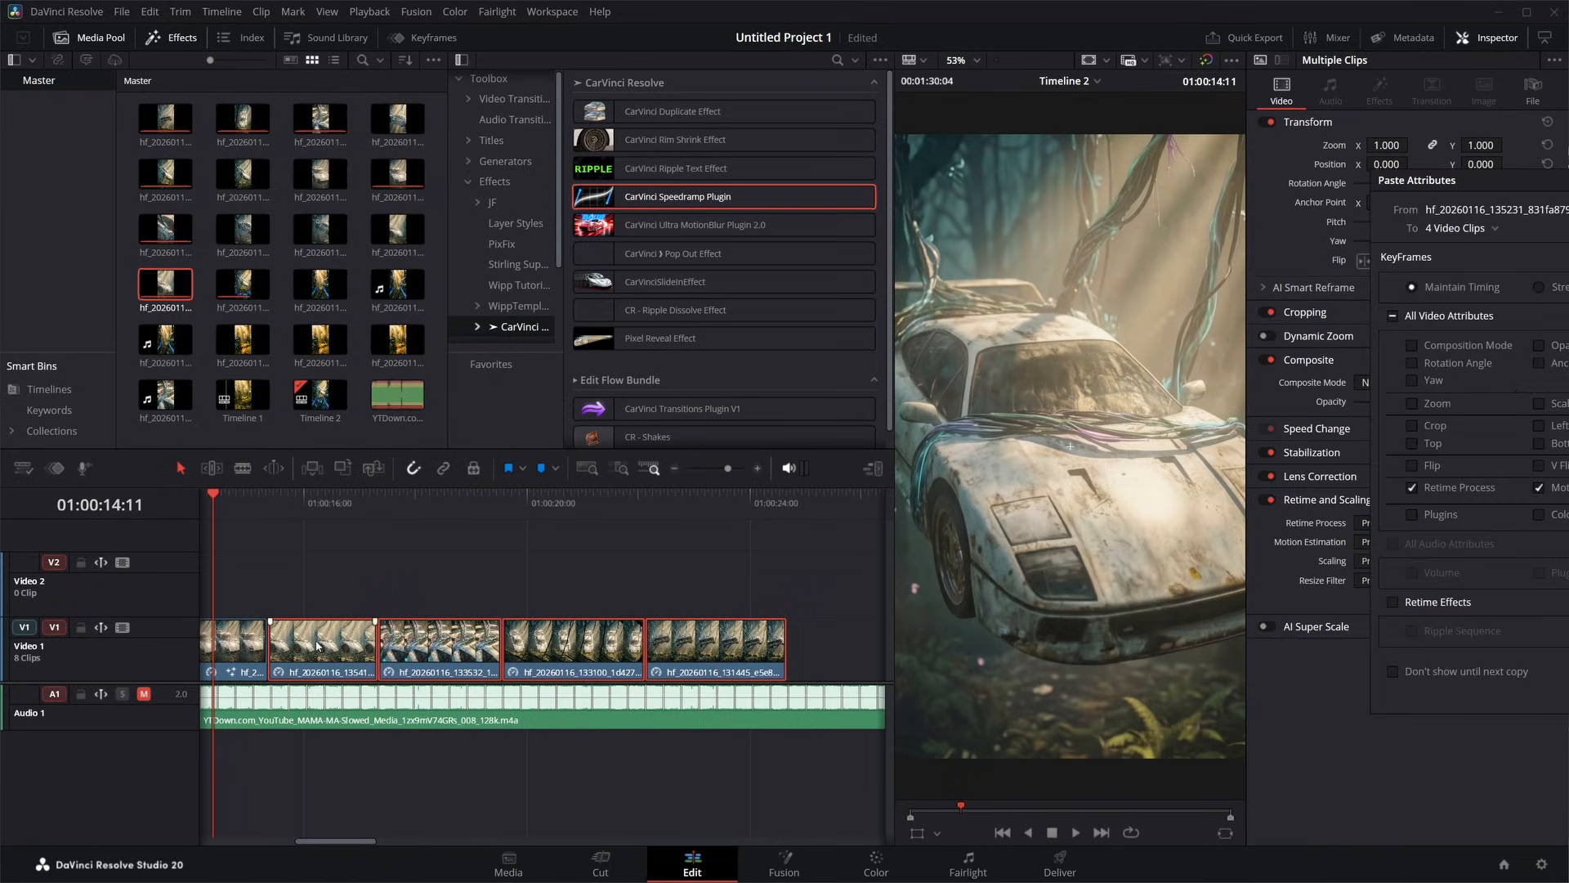
pyautogui.hotkey('alt', 'v')
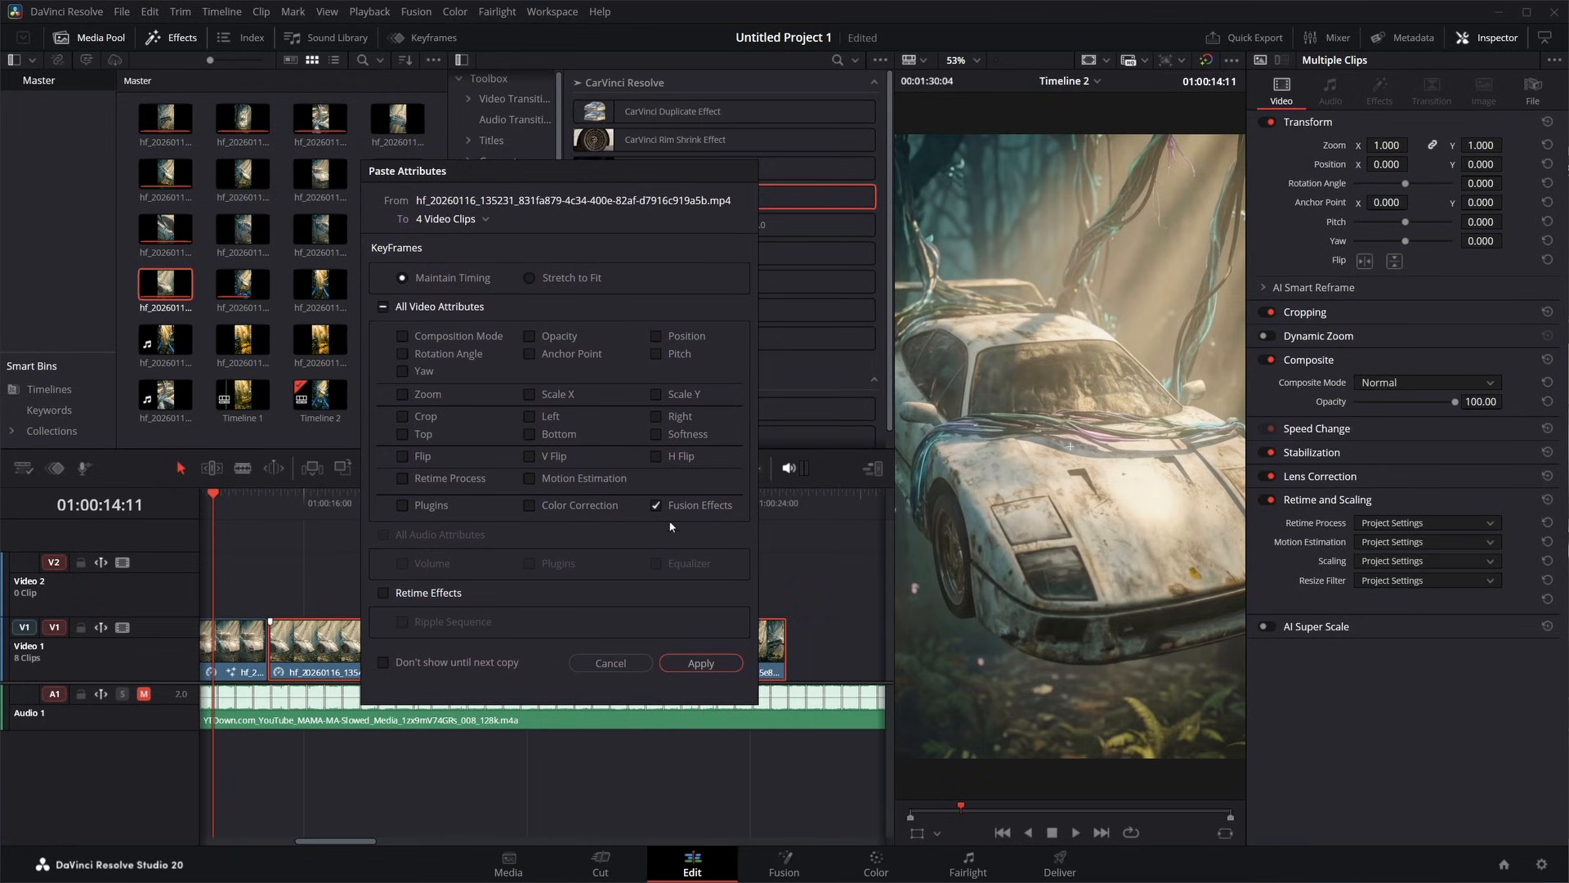
pyautogui.click(700, 663)
# - Play back the speed-ramped clips on Timeline 2, then return to the start of the second clip
pyautogui.moveTo(527, 502); pyautogui.dragTo(312, 506)
pyautogui.press('space')
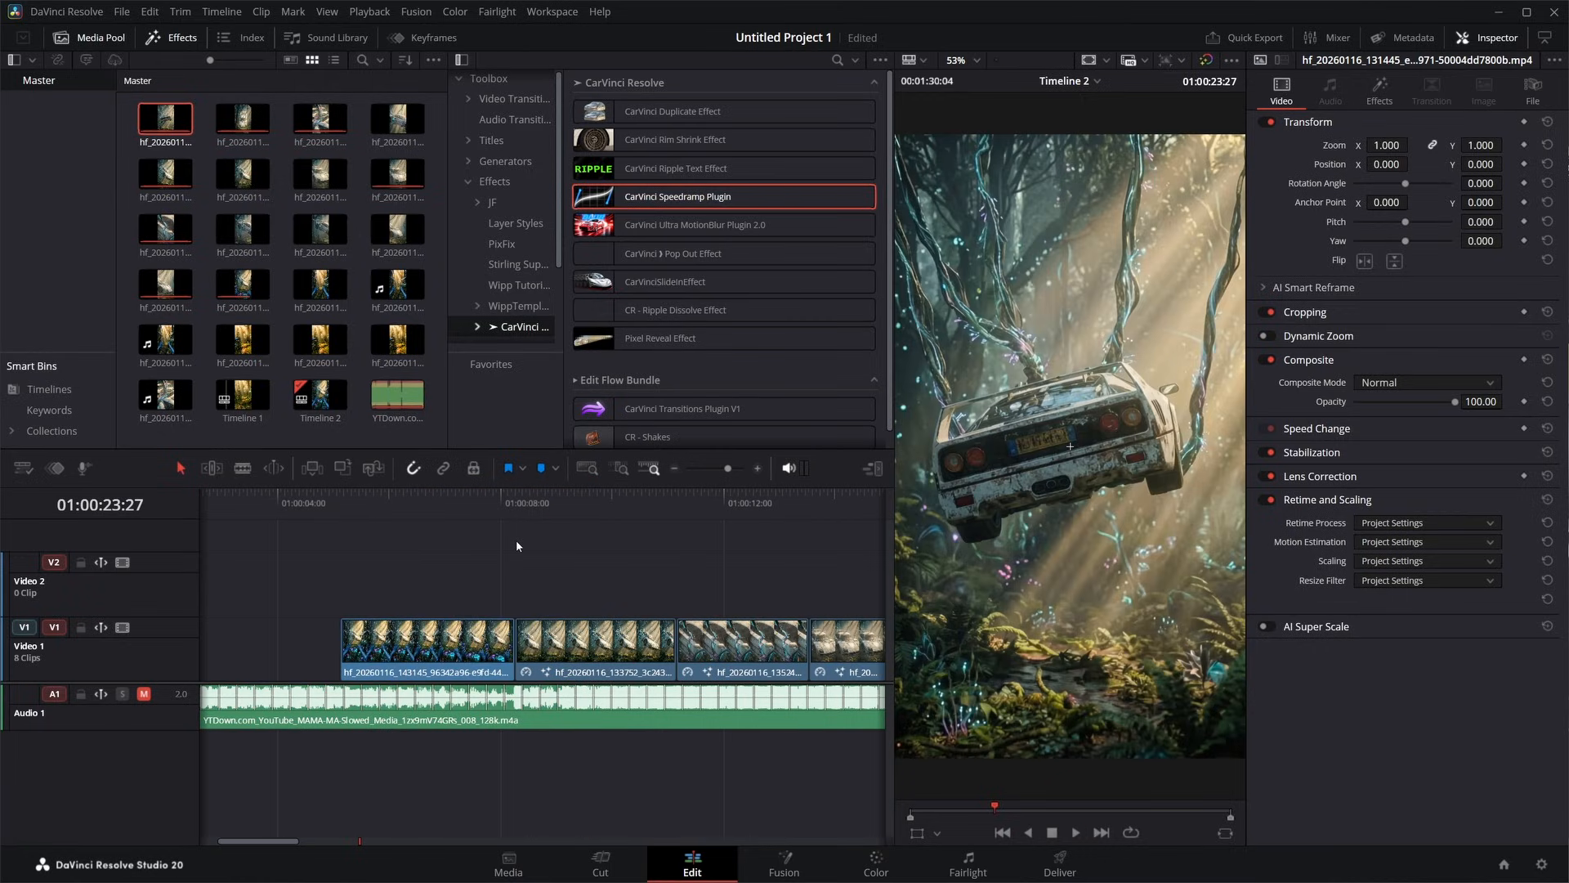
pyautogui.click(517, 497)
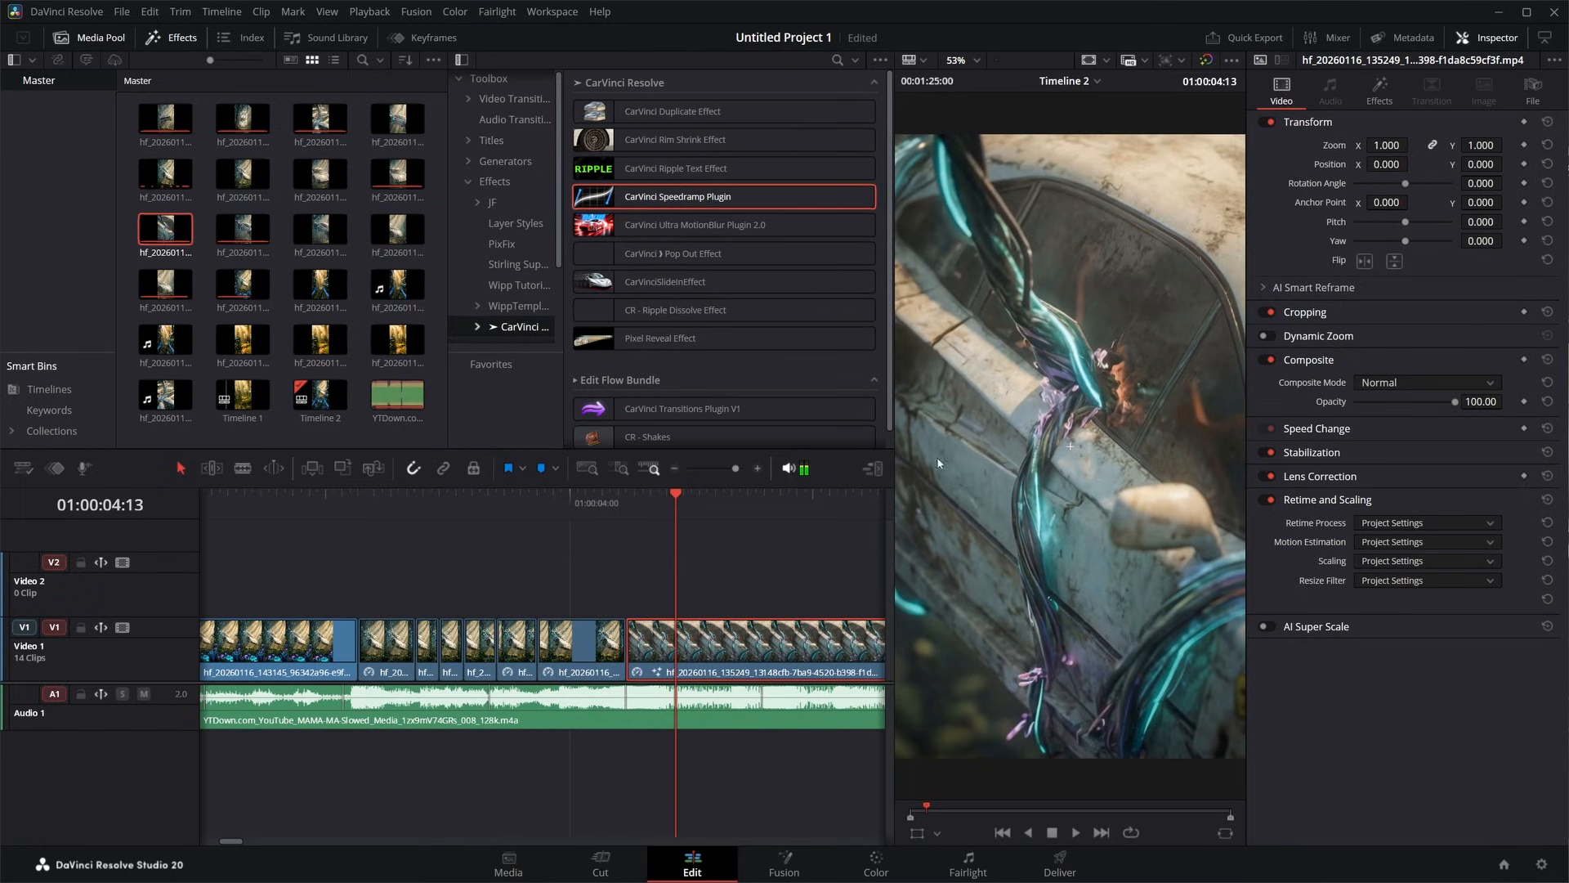
# - Set the Speedramp interpolation mode to Flow for the hf_20260116_135249, 135231 and 135411 clips on Video 1
pyautogui.click(1379, 86)
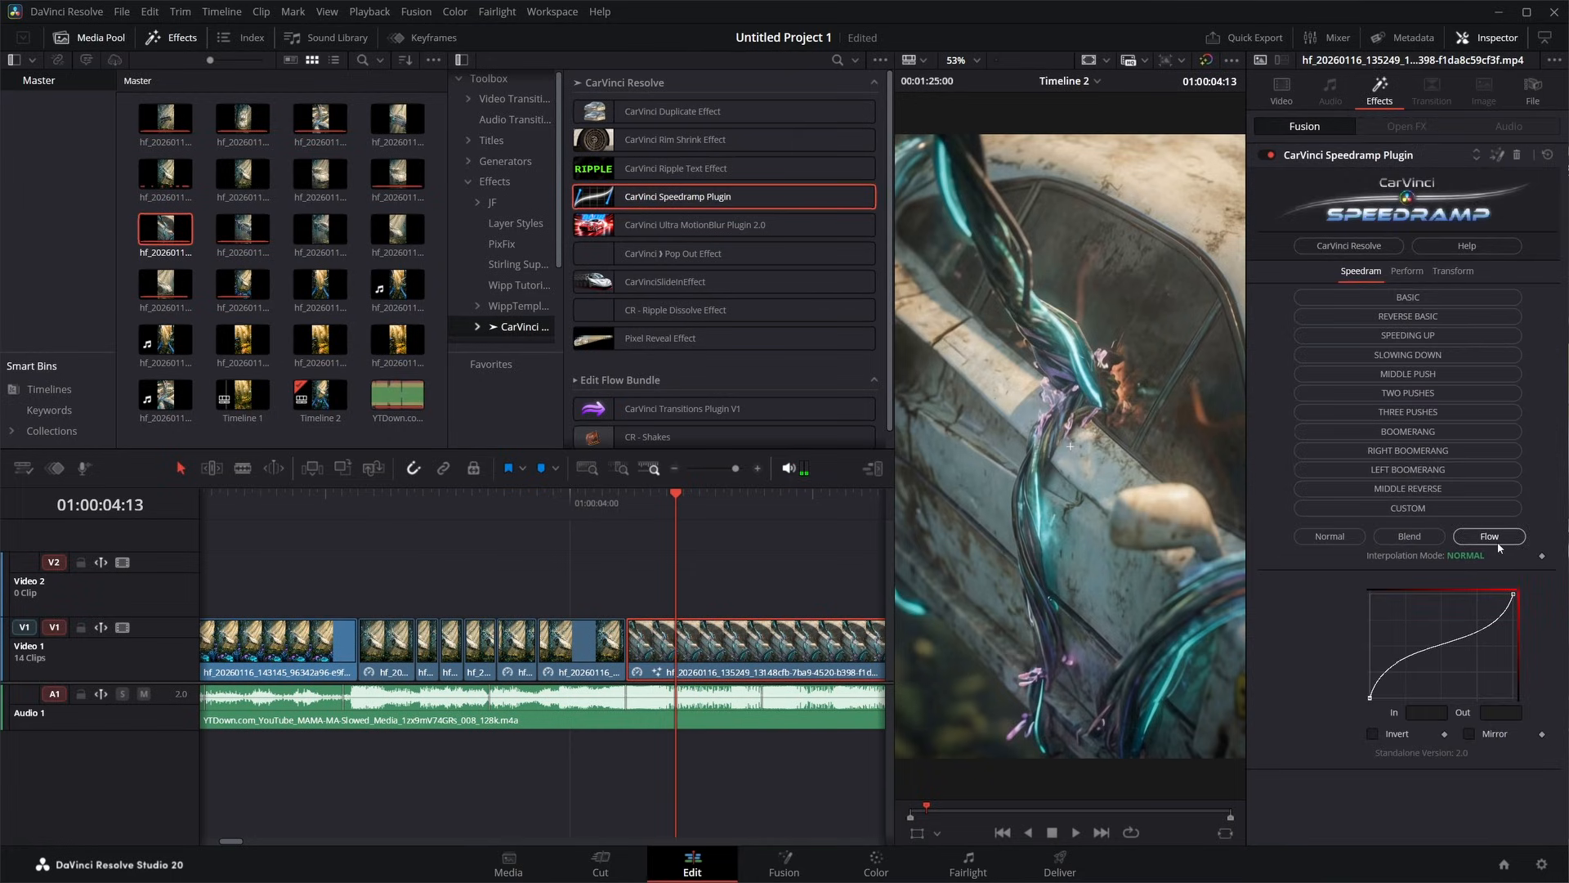
pyautogui.hscroll(6, 862, 641)
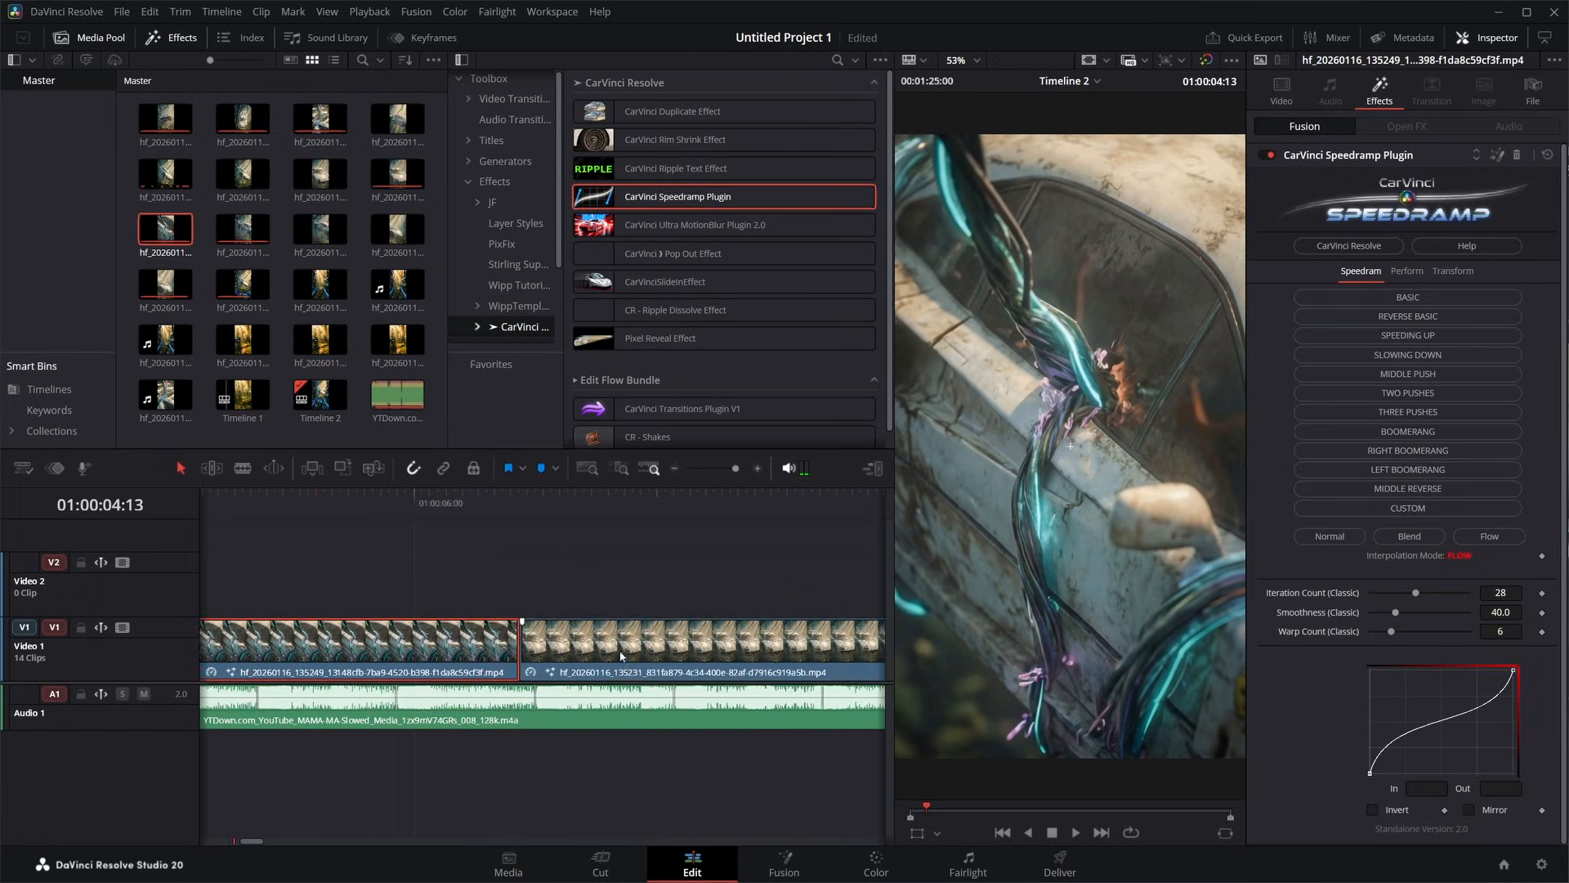
pyautogui.click(629, 521)
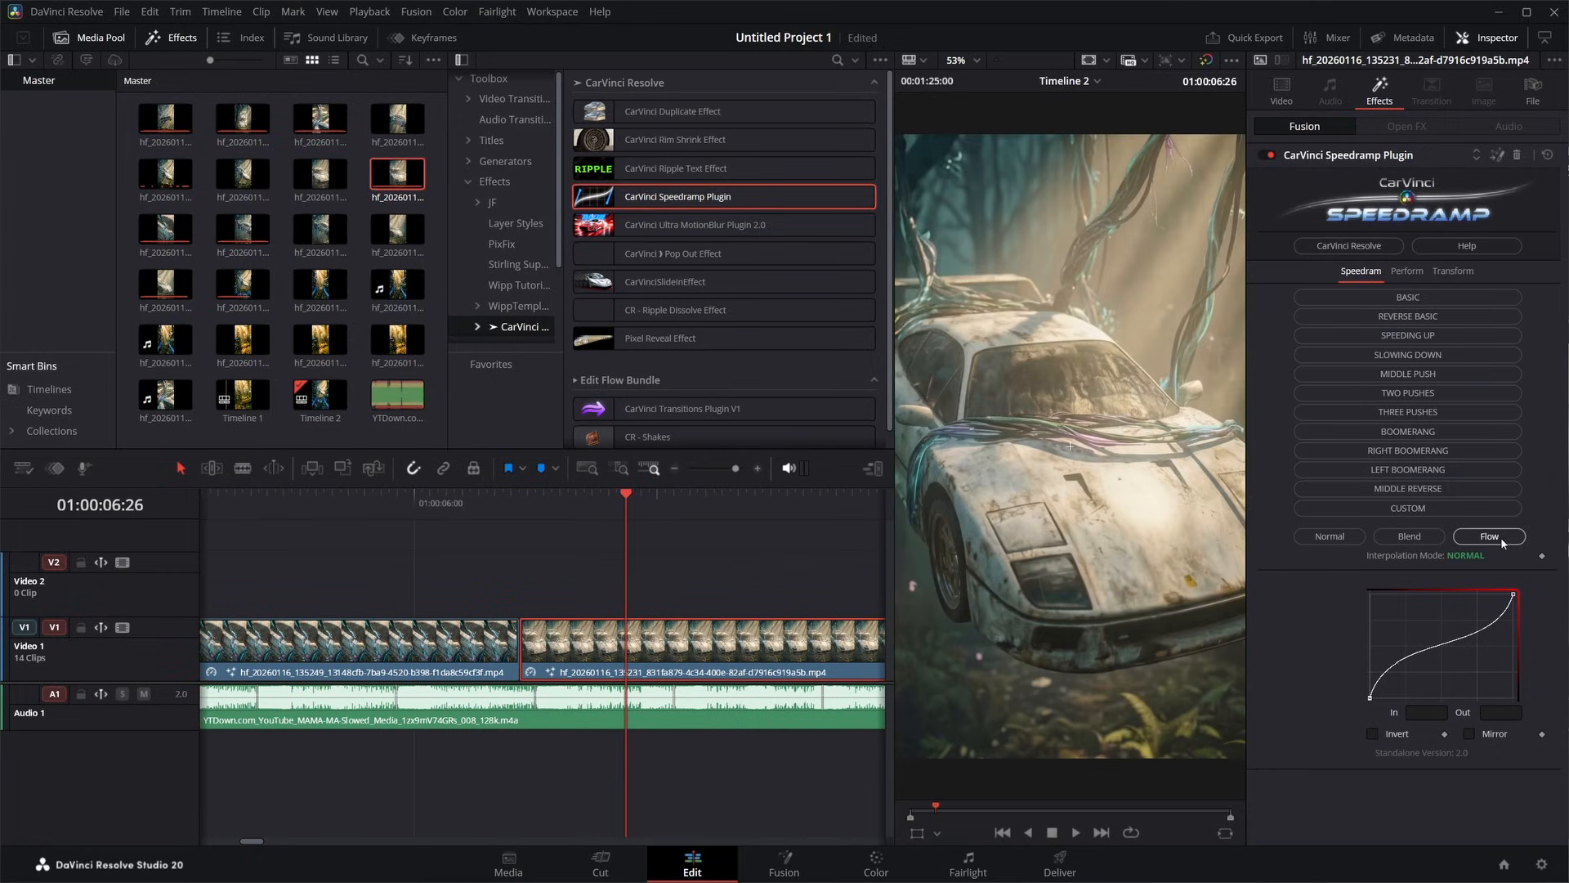
pyautogui.hscroll(5, 433, 497)
pyautogui.click(433, 496)
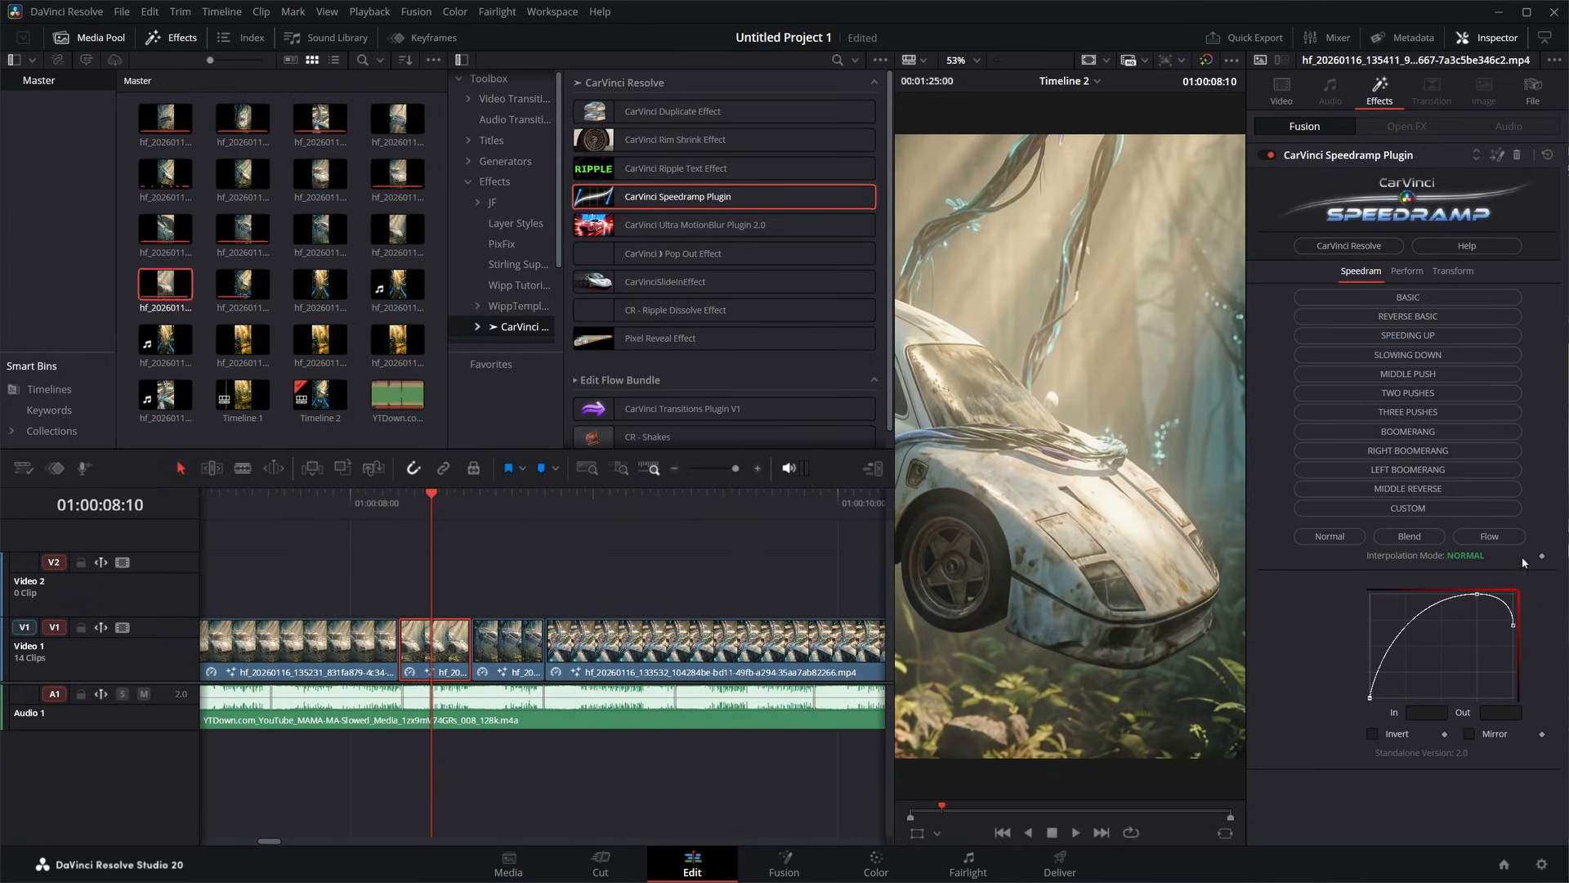
pyautogui.click(1484, 536)
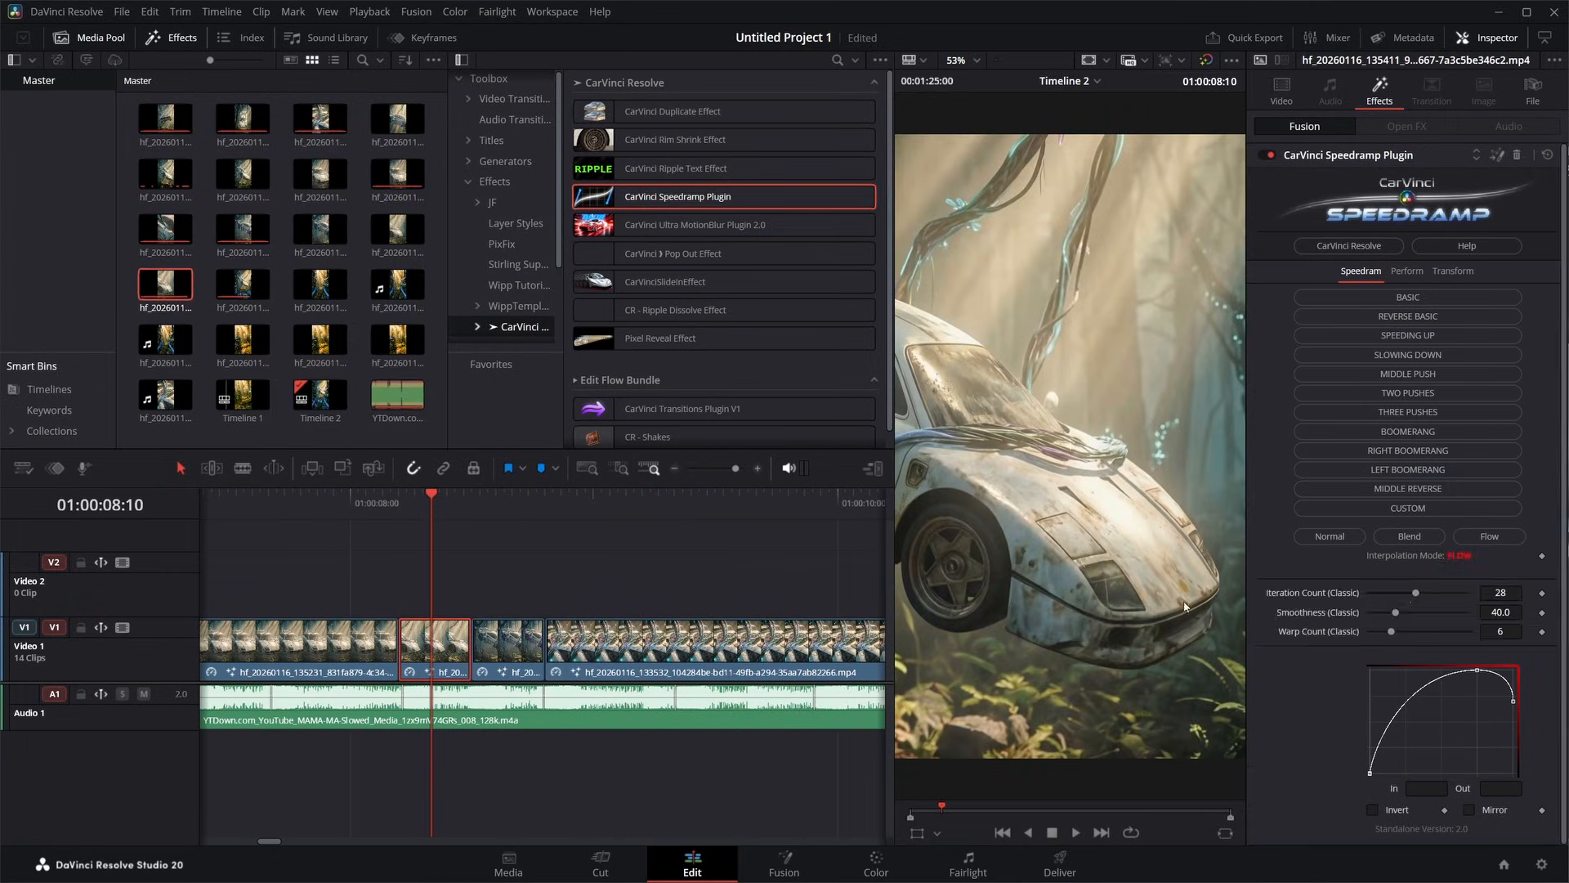
# - Set the Speedramp interpolation mode to Flow for the remaining clips through the last one on Video 1
pyautogui.click(507, 513)
pyautogui.click(425, 515)
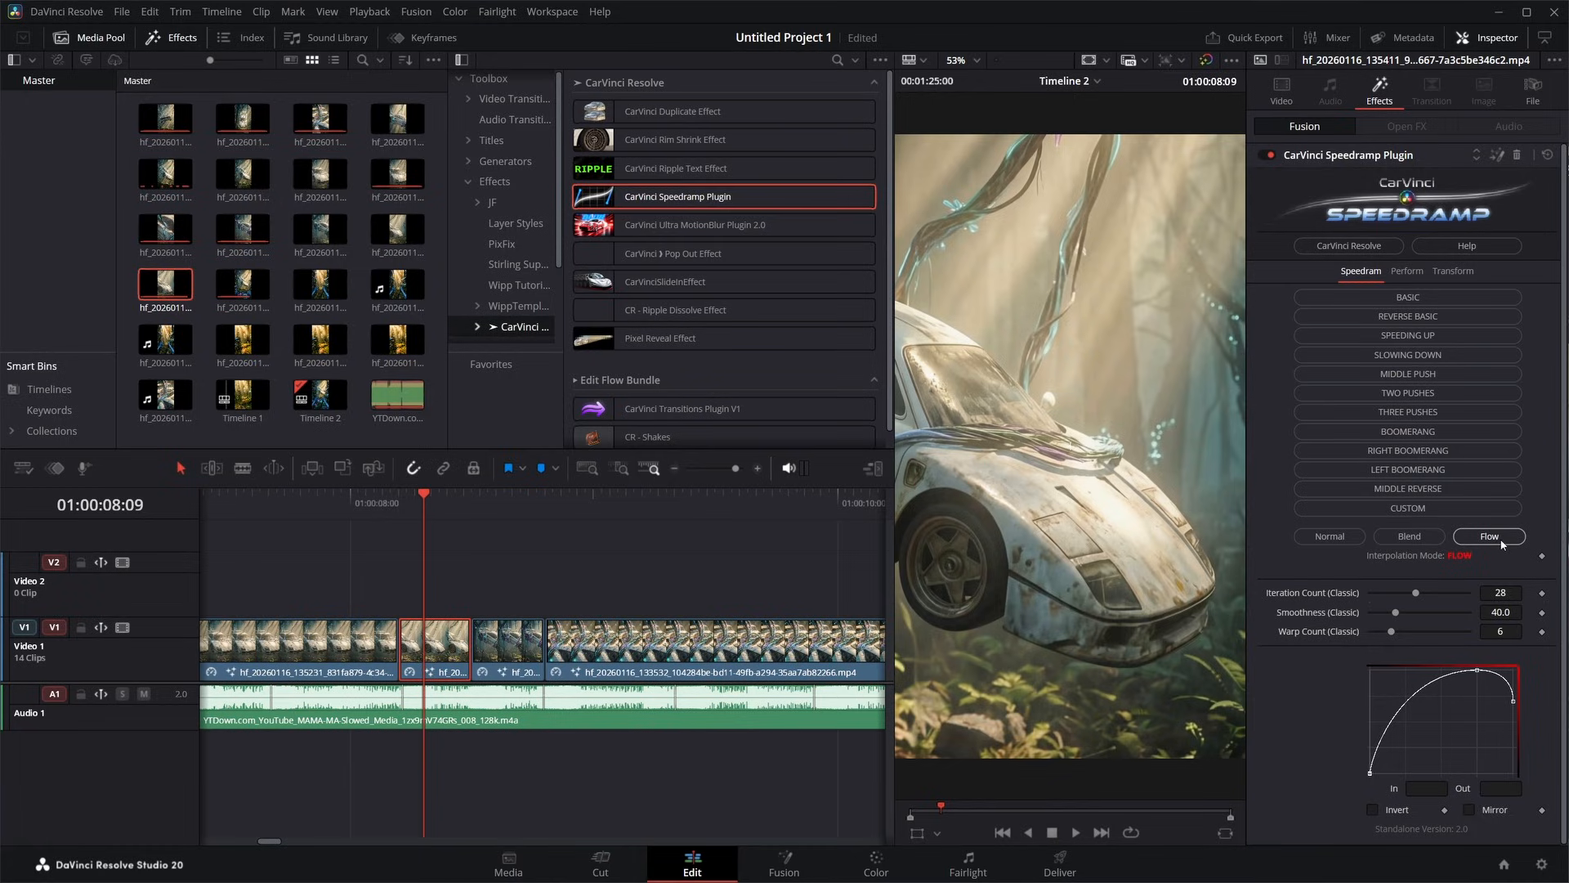
pyautogui.moveTo(484, 500); pyautogui.dragTo(498, 508)
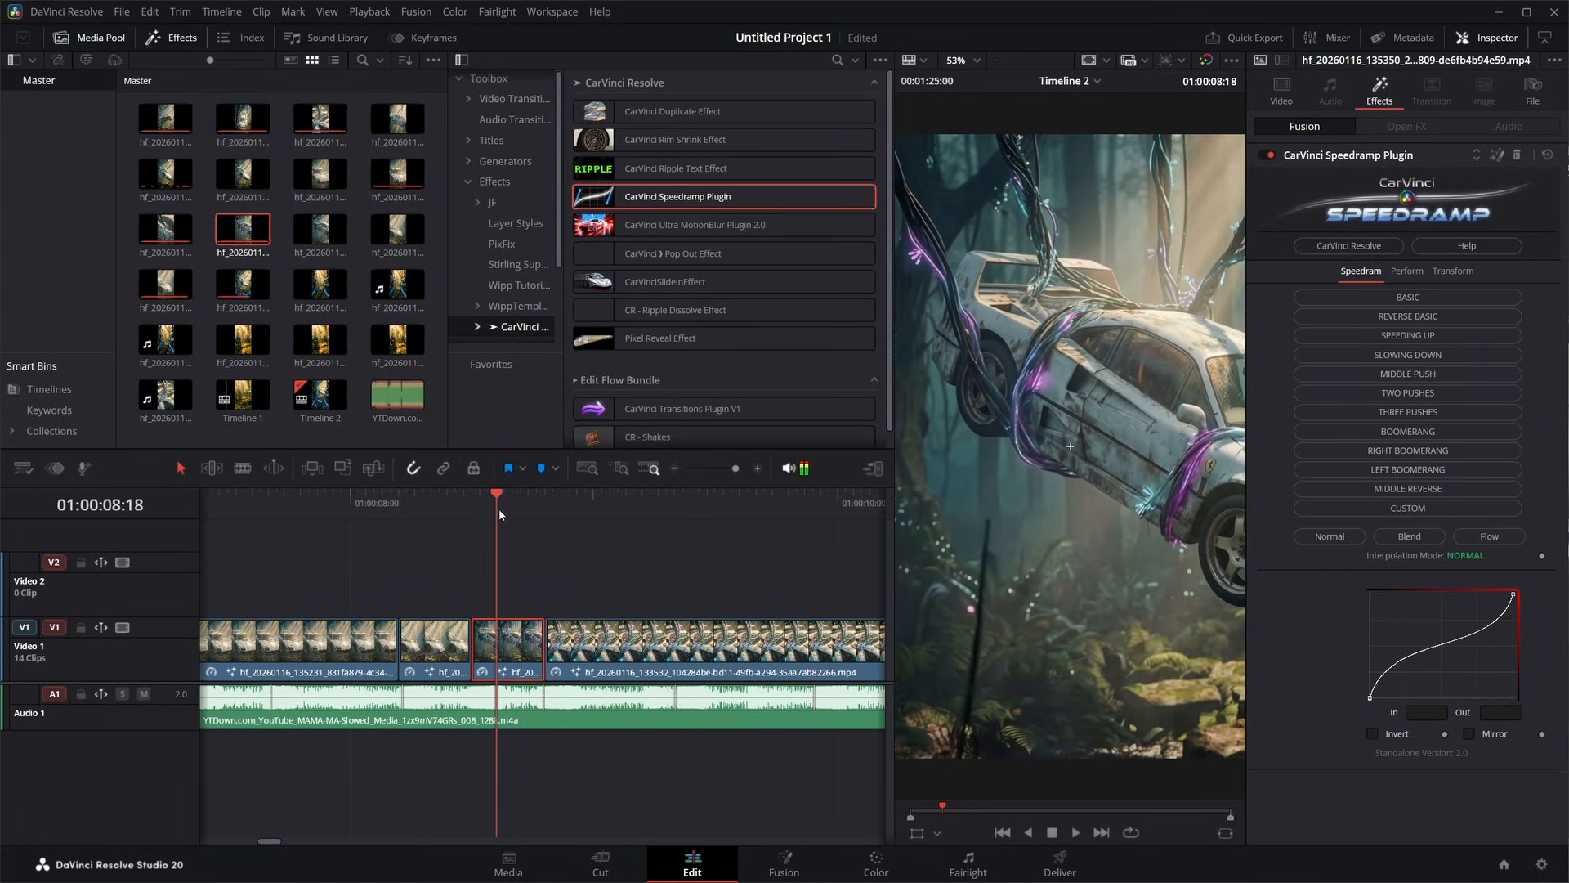
pyautogui.click(570, 510)
pyautogui.click(1488, 536)
pyautogui.hscroll(8, 654, 694)
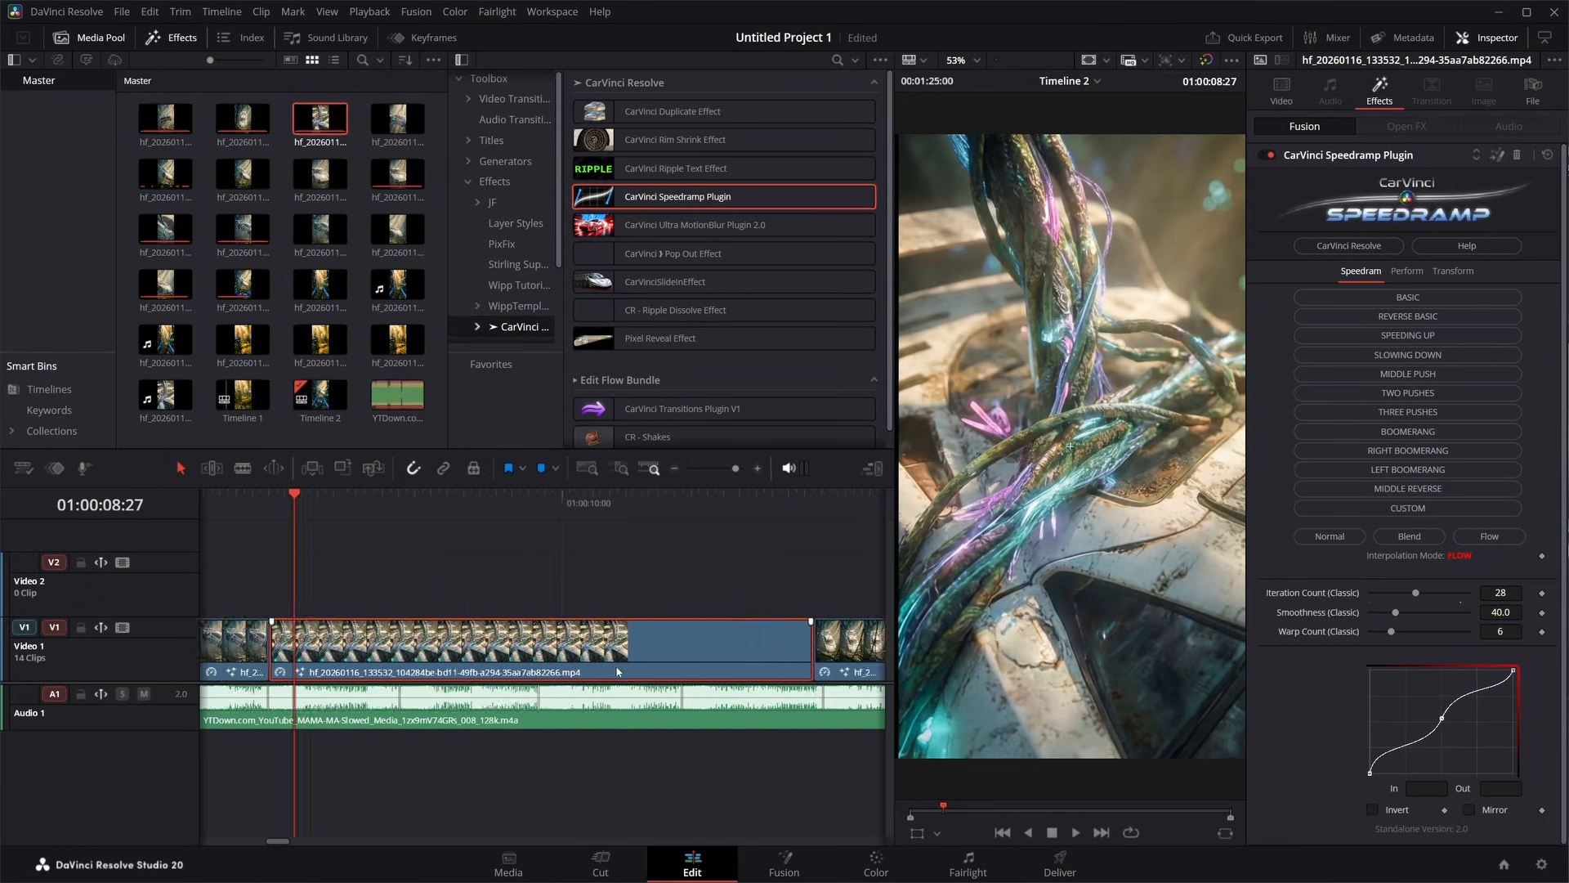
pyautogui.click(476, 512)
pyautogui.hscroll(8, 592, 579)
pyautogui.click(607, 512)
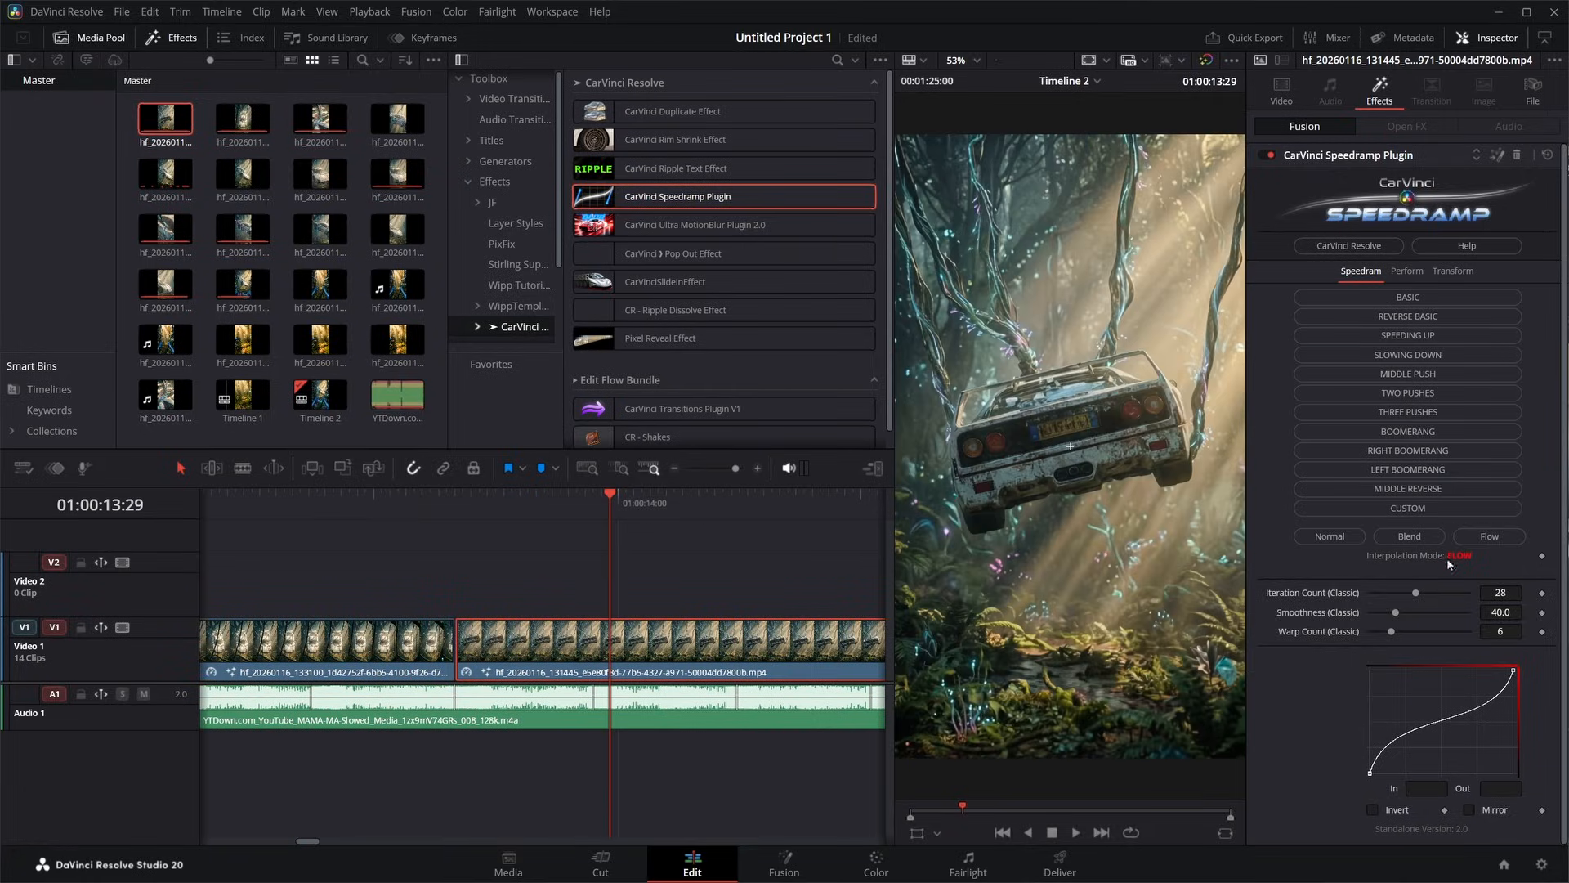
pyautogui.scroll(-6, 490, 646)
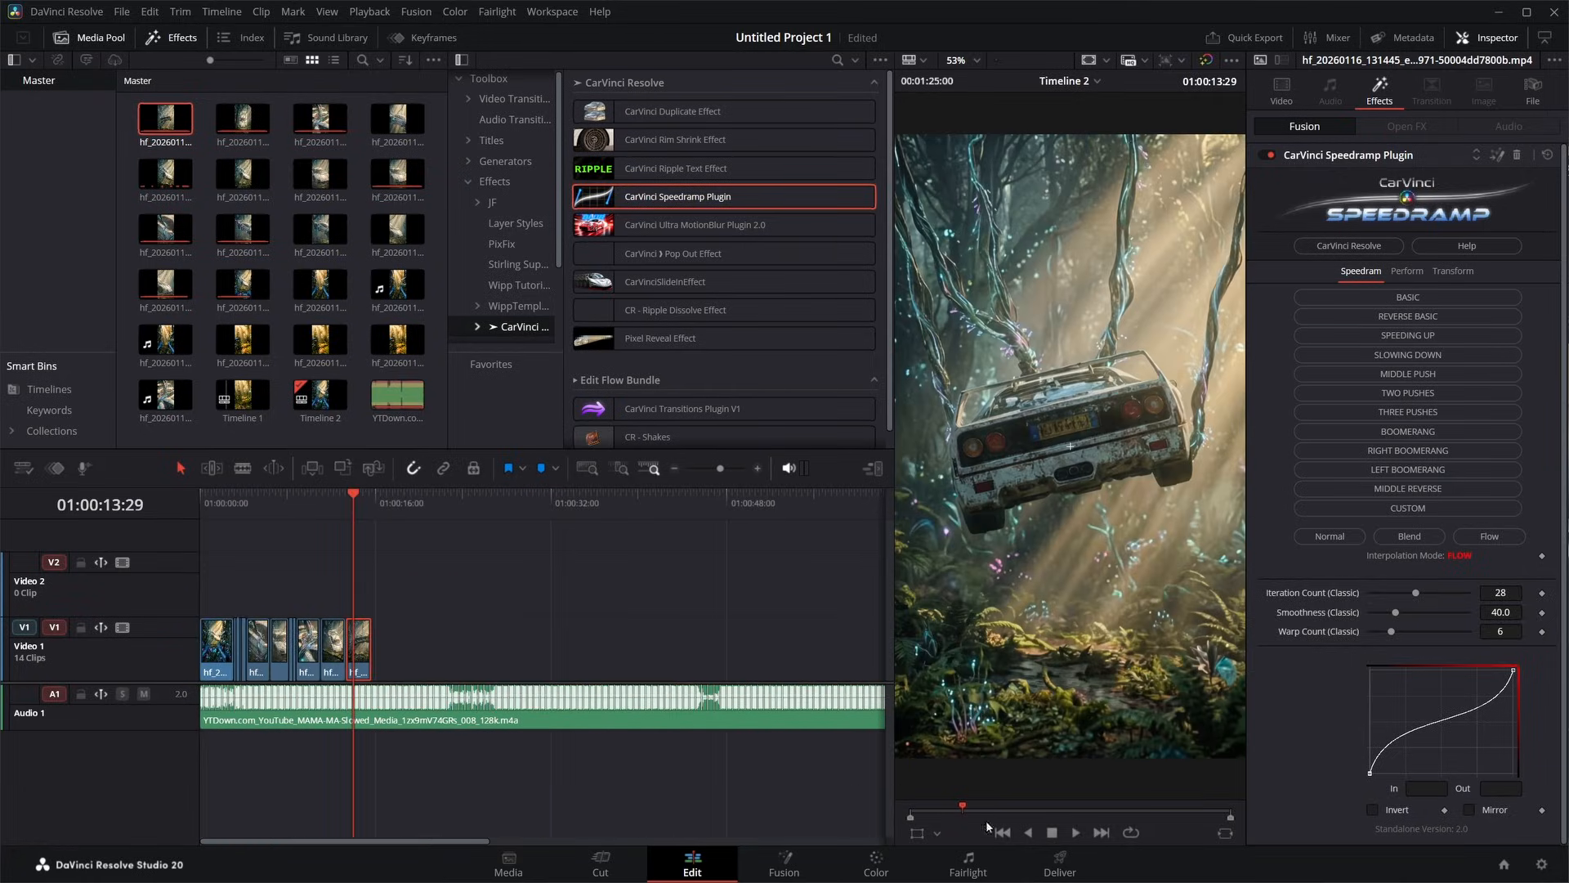
# - Go to the Deliver page and clear the export's file name
pyautogui.click(1060, 860)
pyautogui.doubleClick(146, 168)
pyautogui.press('BackSpace')
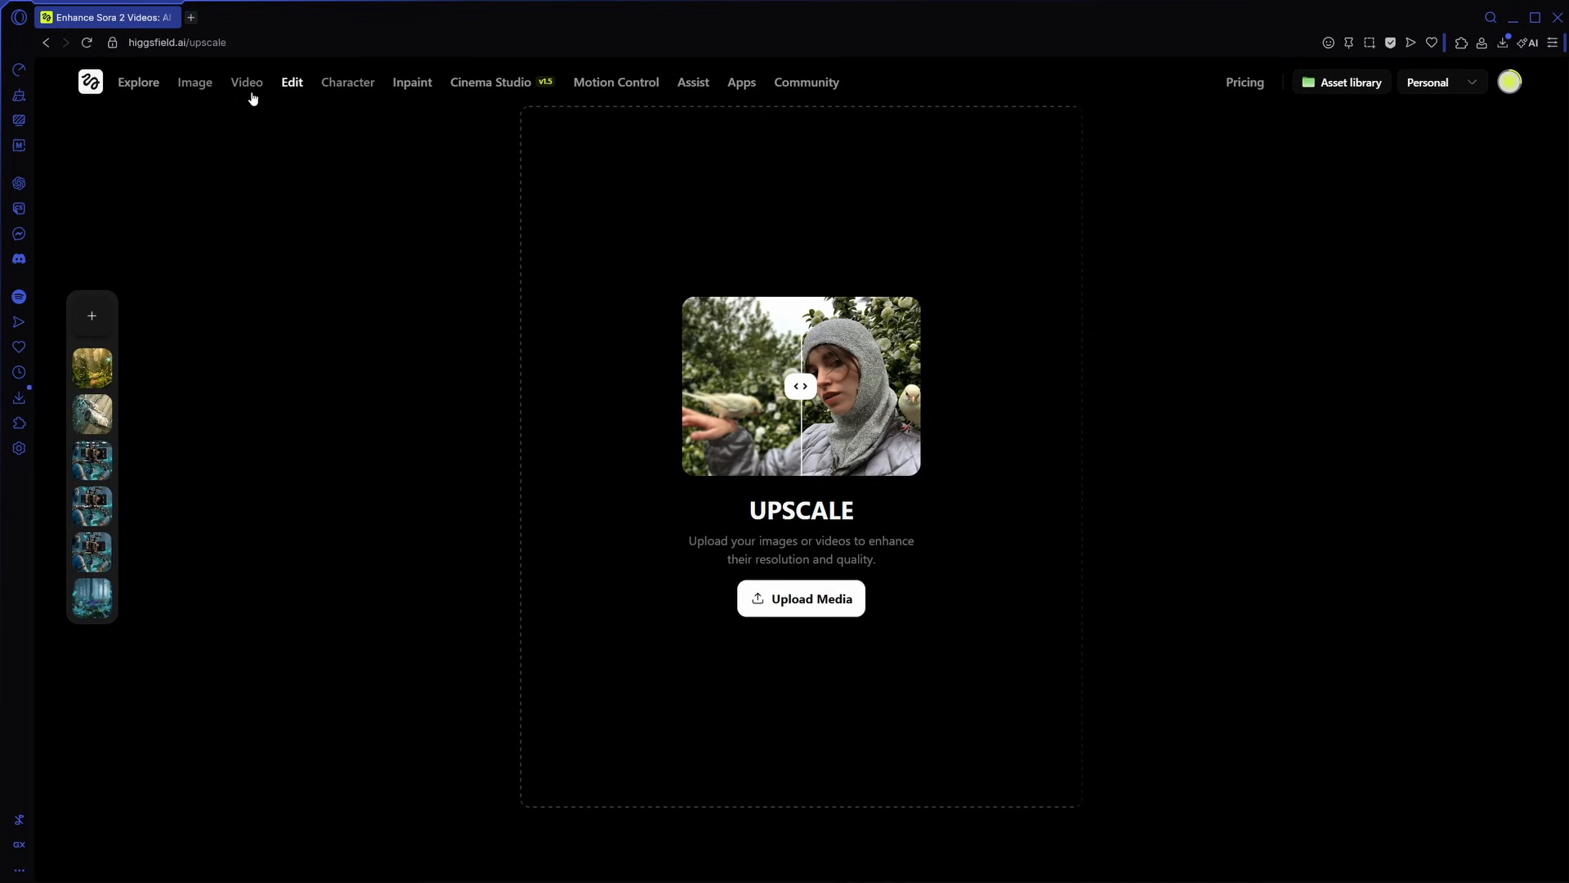
# - Load the exported Avatar F40 Video YT.mp4 into Higgsfield's Upscale tool
pyautogui.moveTo(250, 95)
pyautogui.click(163, 637)
pyautogui.click(799, 601)
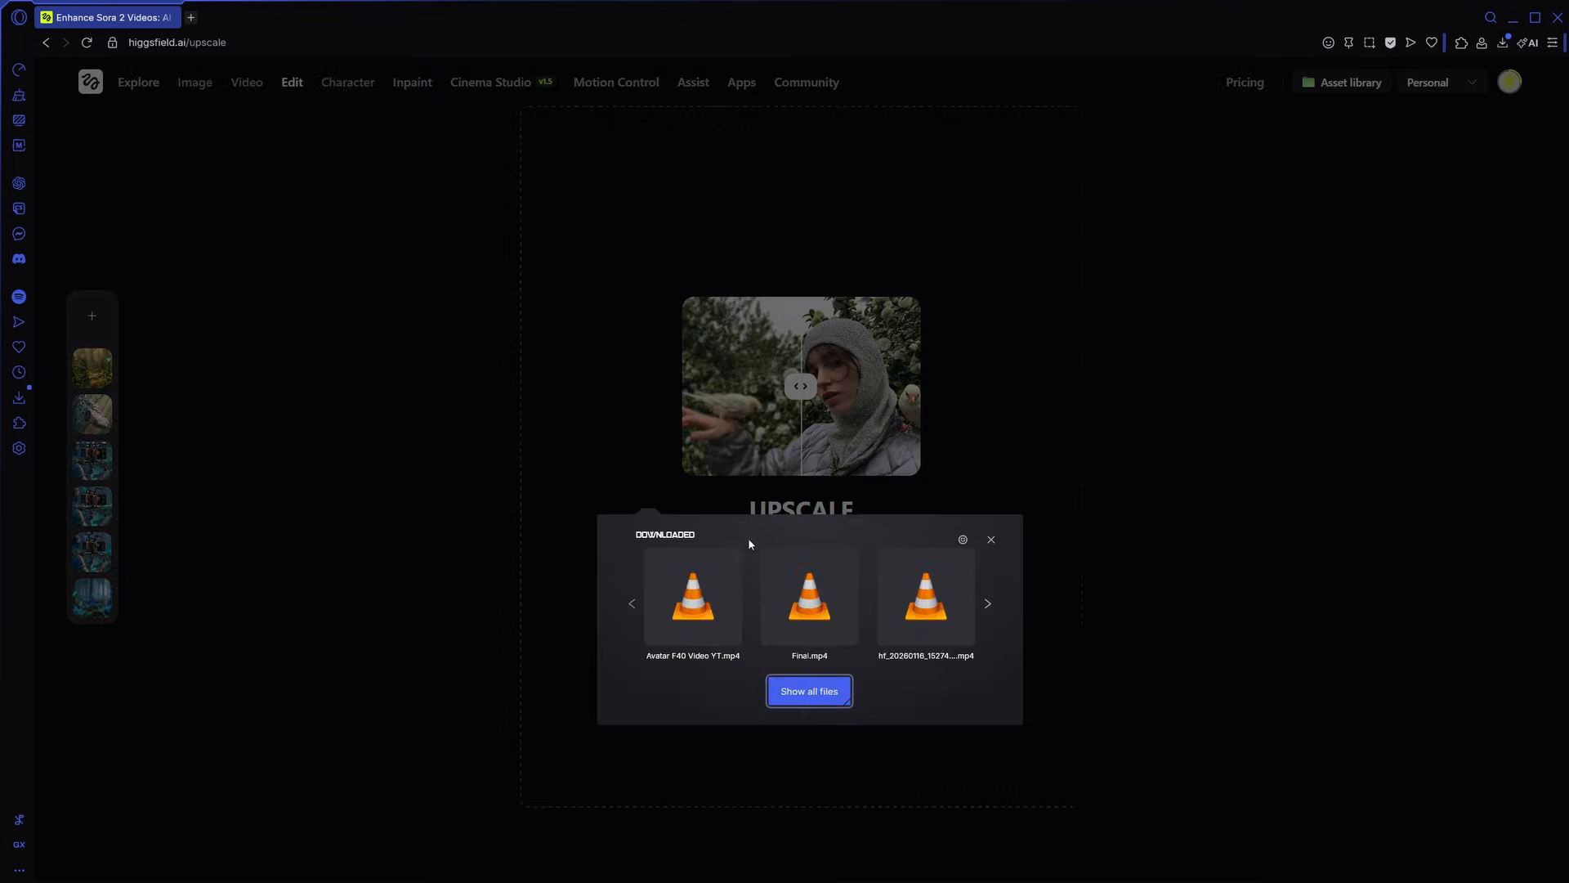
pyautogui.moveTo(685, 606); pyautogui.dragTo(742, 675)
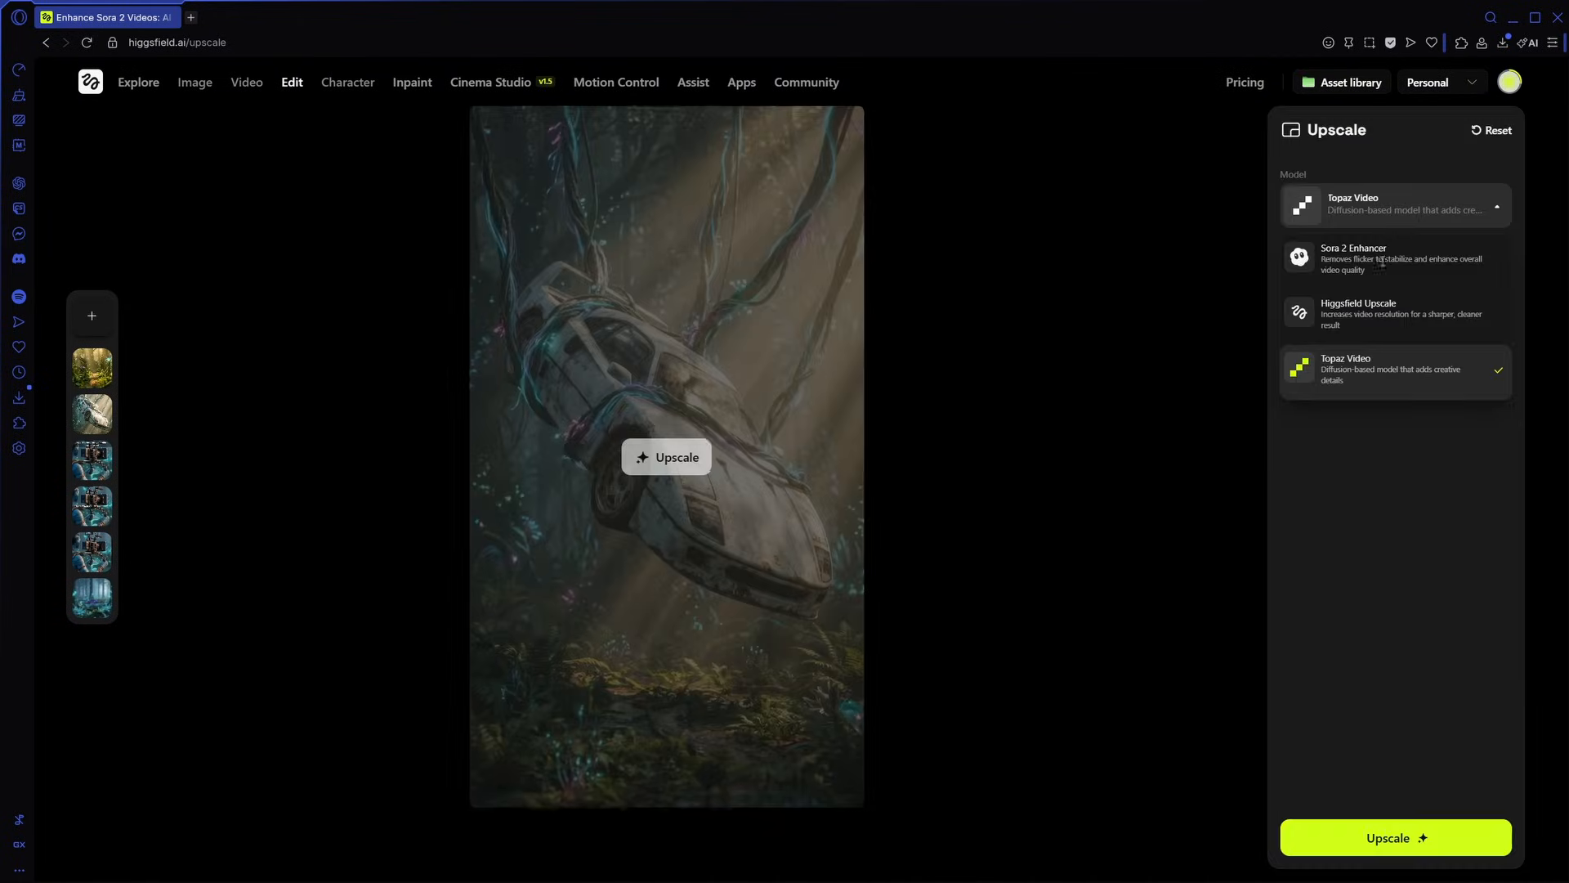
# - Upscale the video with Topaz Video at the 2k scale factor using the Theia enhancement preset, and download the result
pyautogui.click(1410, 398)
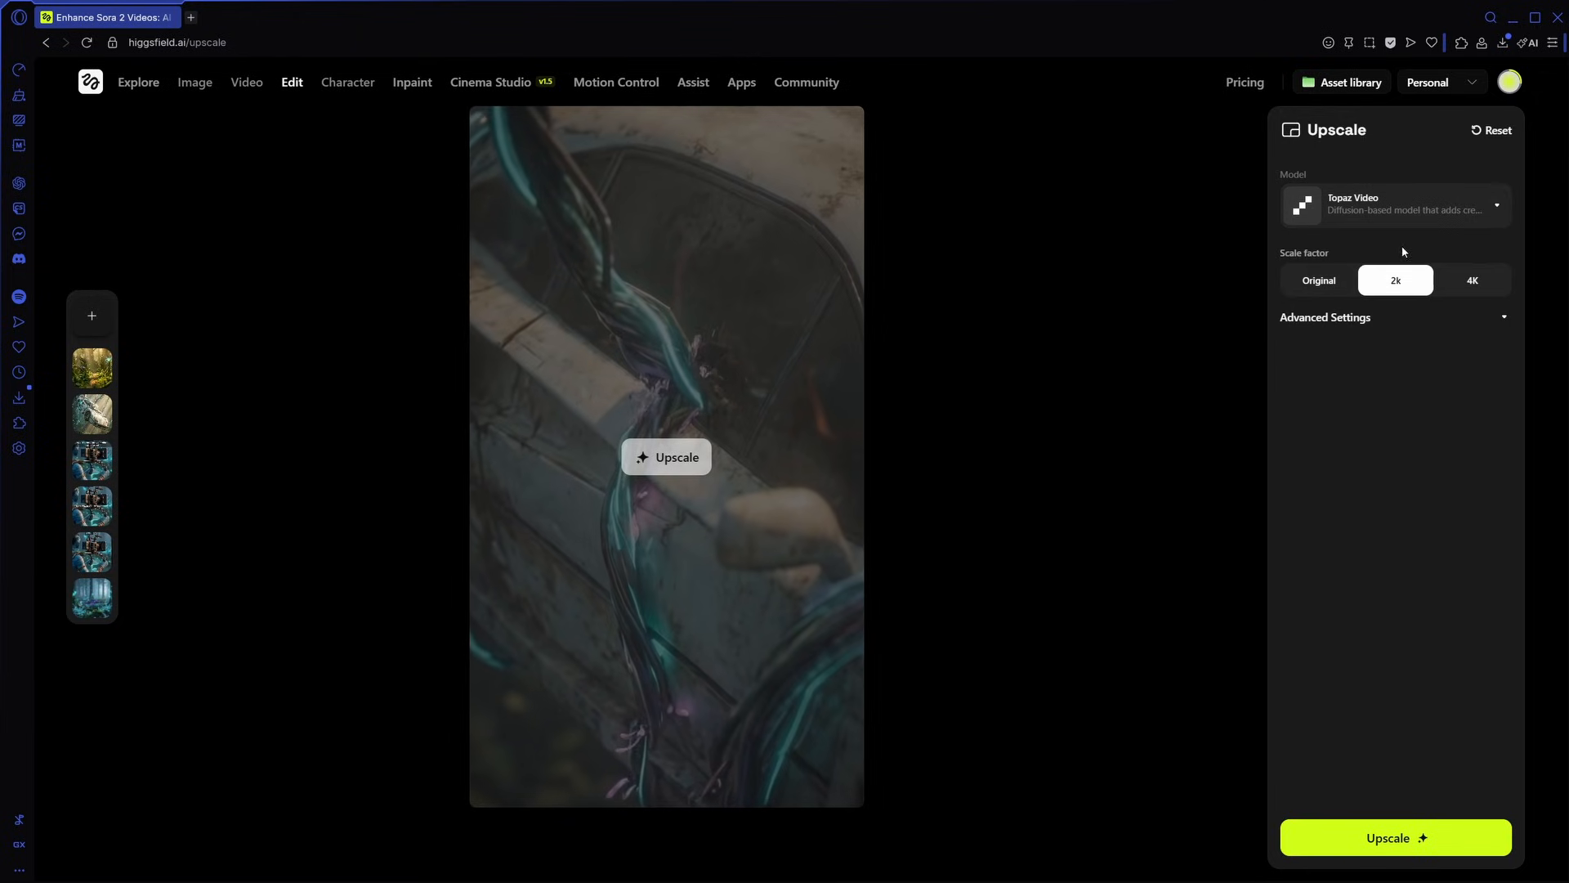
pyautogui.click(1409, 318)
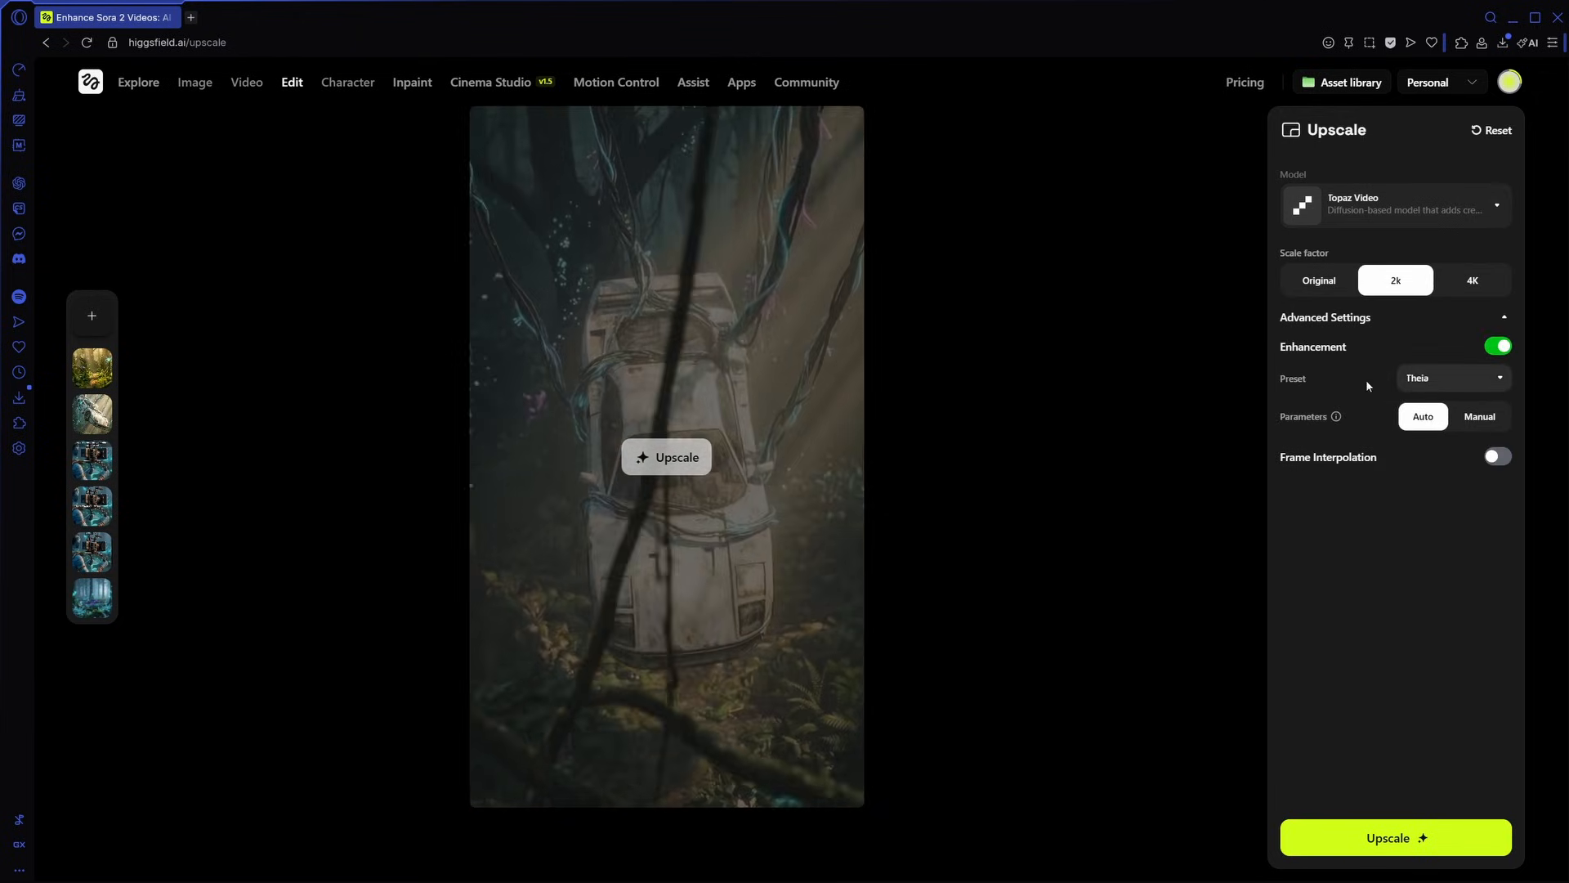
pyautogui.click(1440, 381)
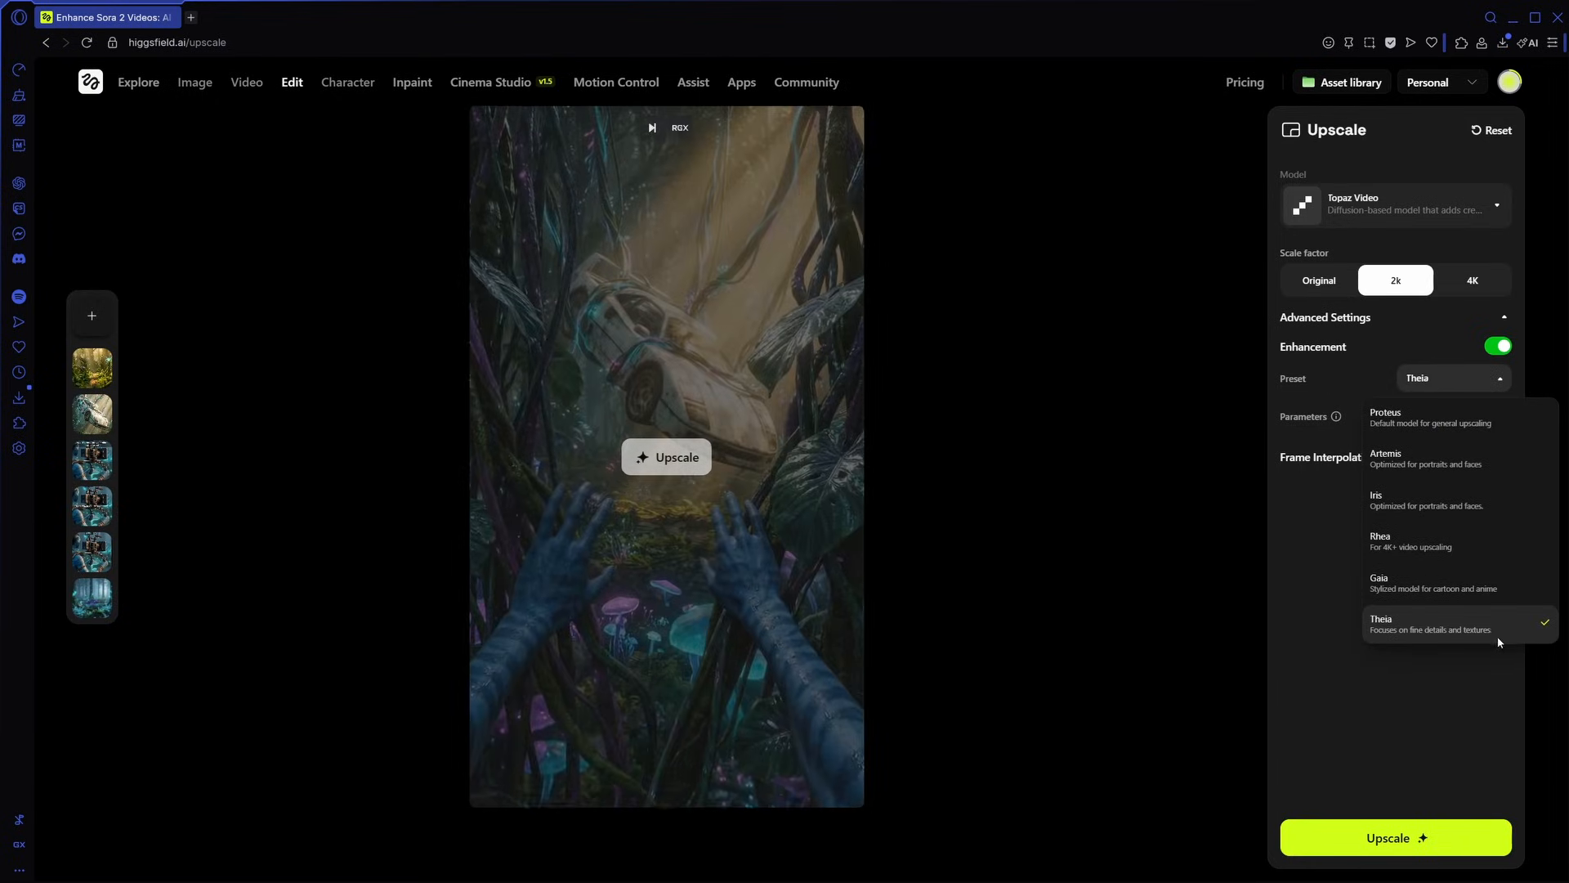
pyautogui.click(1435, 646)
pyautogui.click(1397, 842)
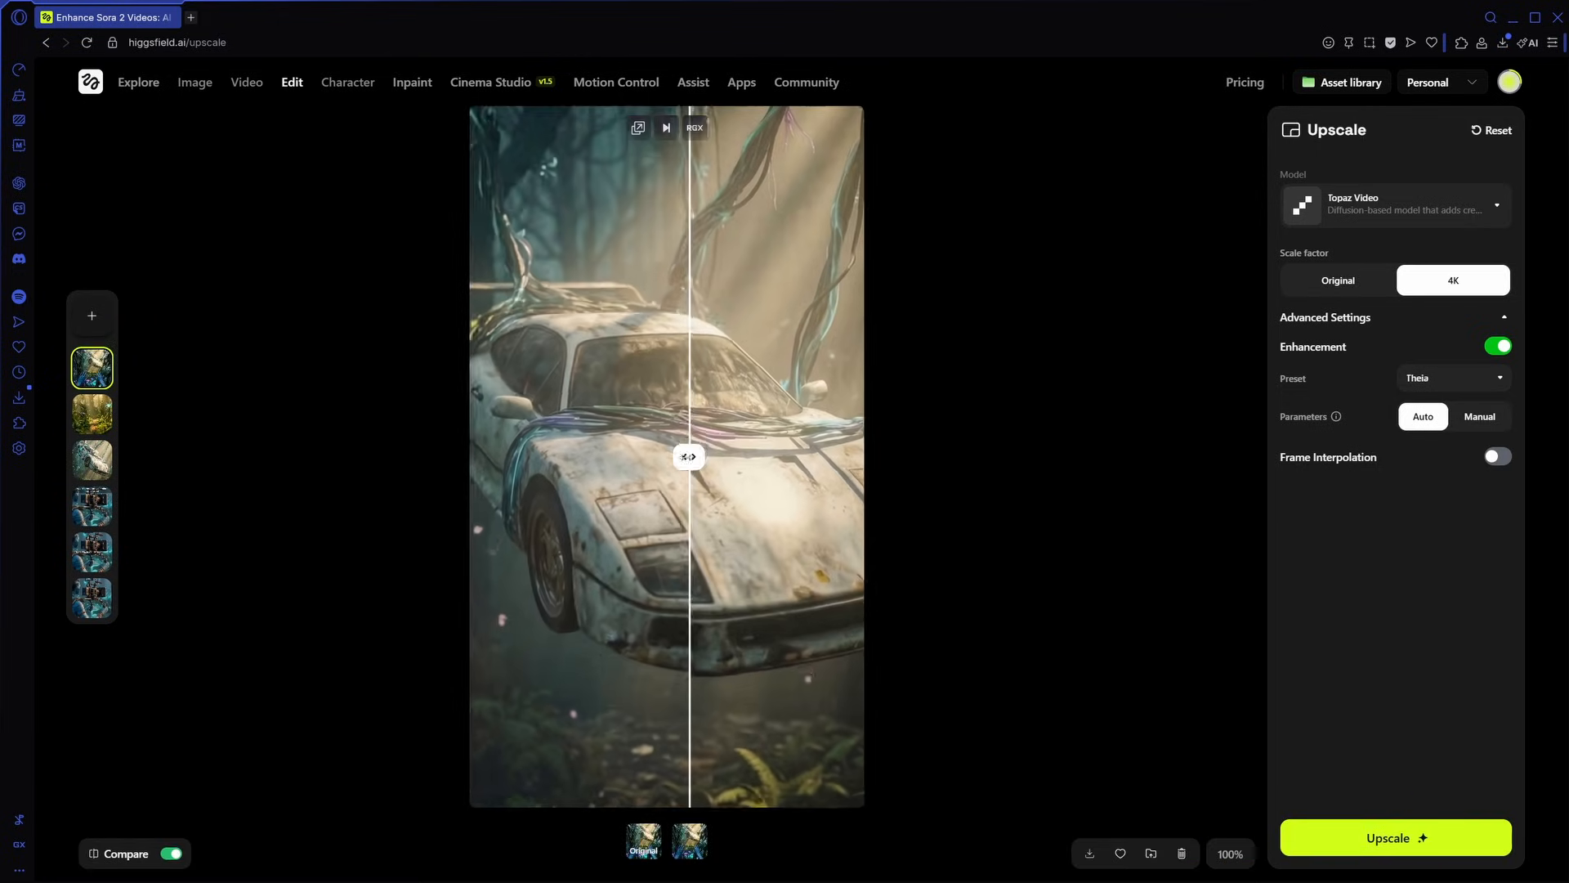
pyautogui.click(1090, 853)
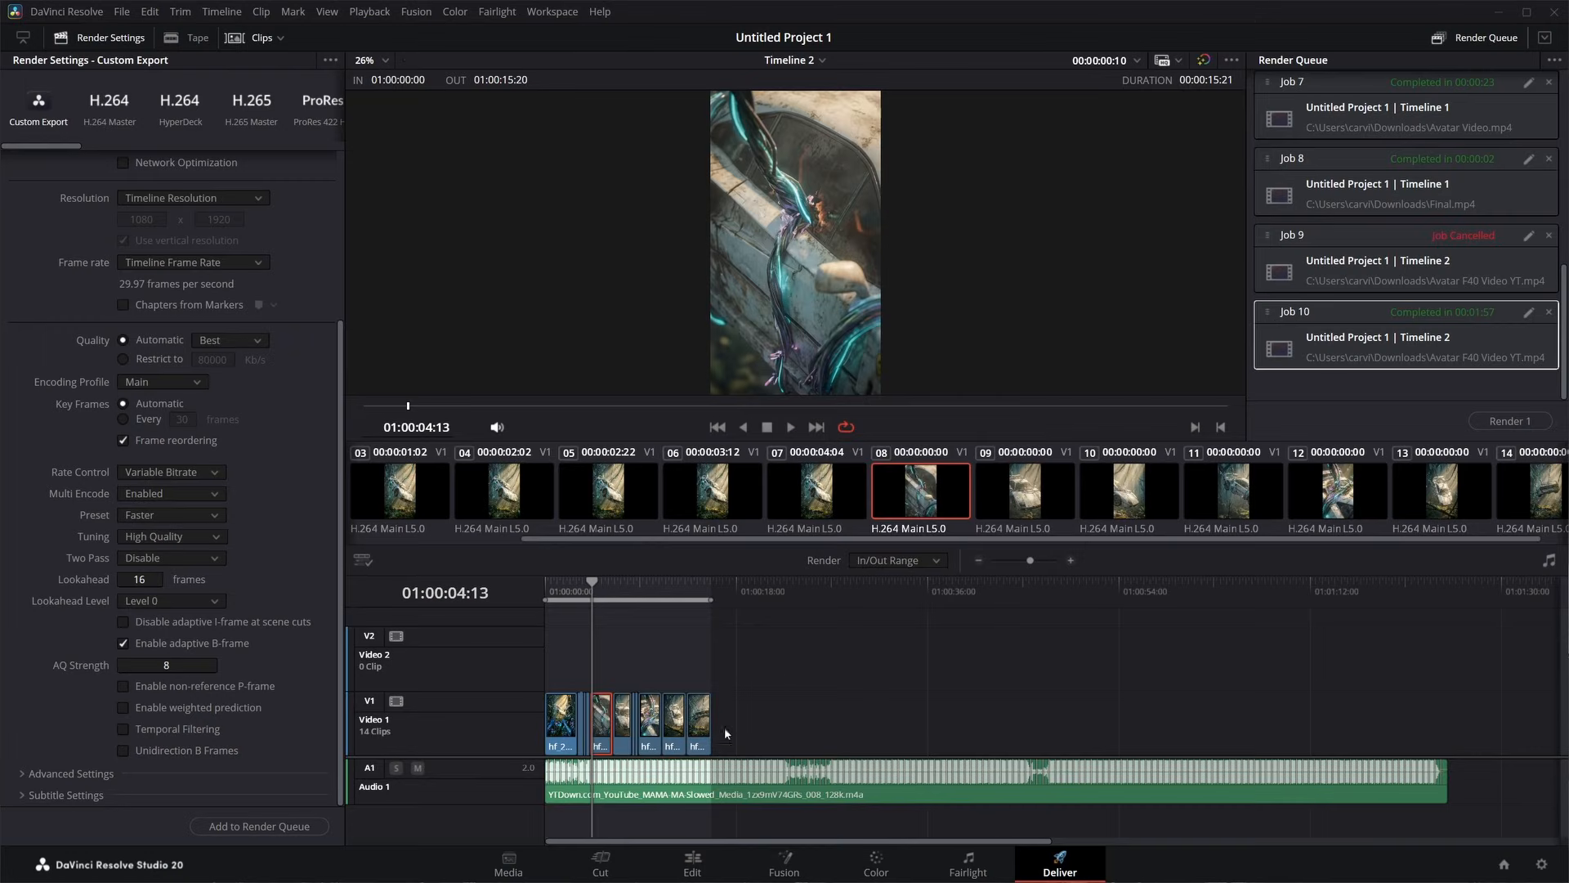
# - In DaVinci Resolve, disable the Video 1 track and the music clip, and place the upscaled hf_20260116_202707 video at the start of Video 2
pyautogui.click(692, 862)
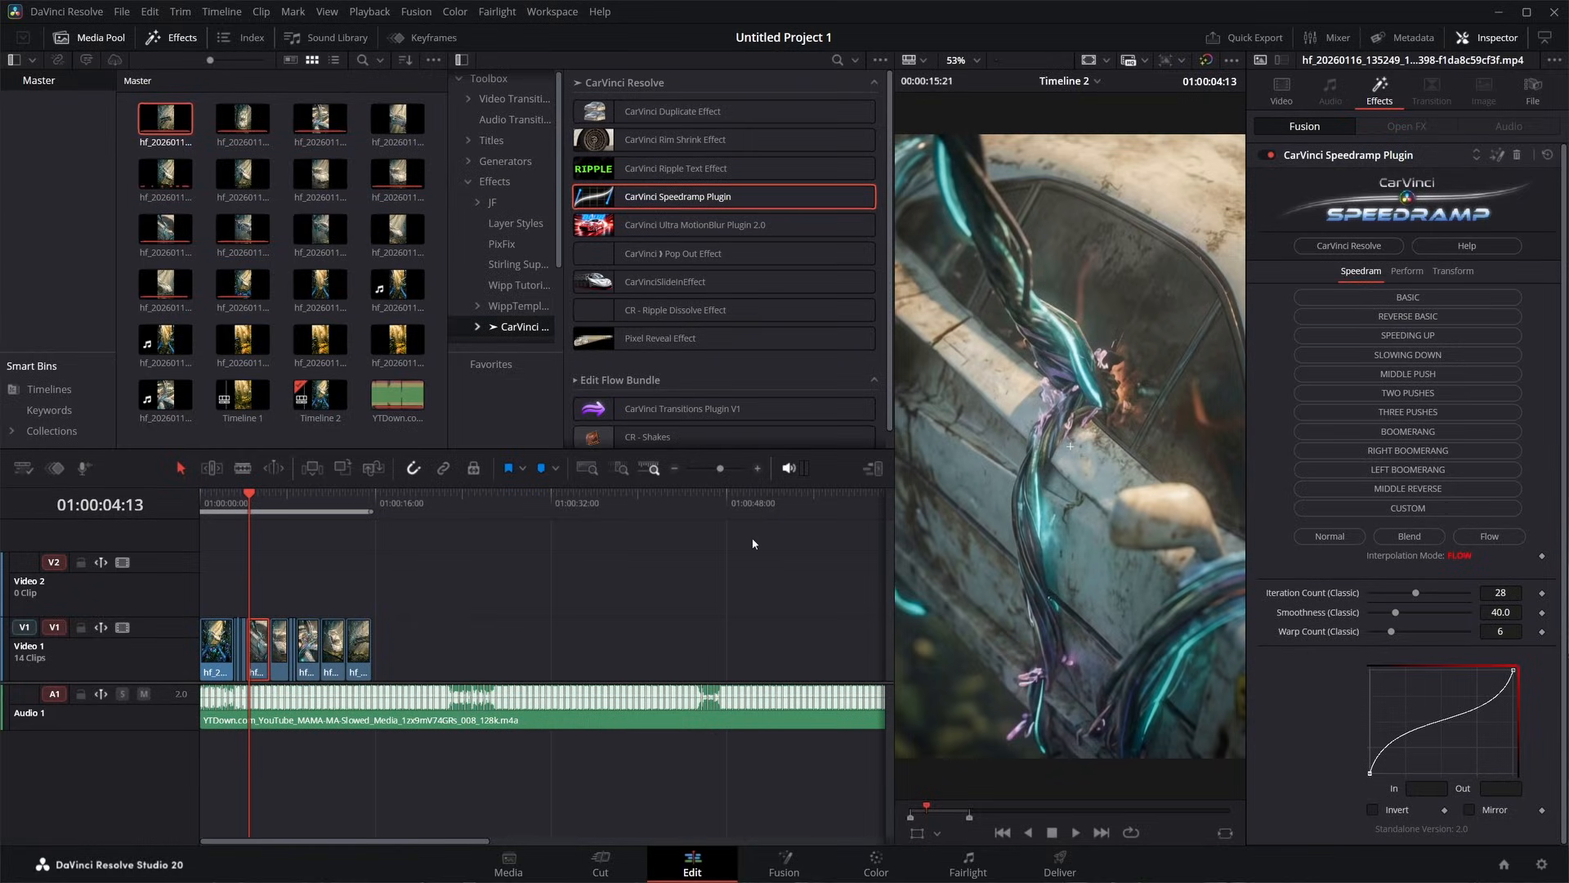
pyautogui.click(122, 627)
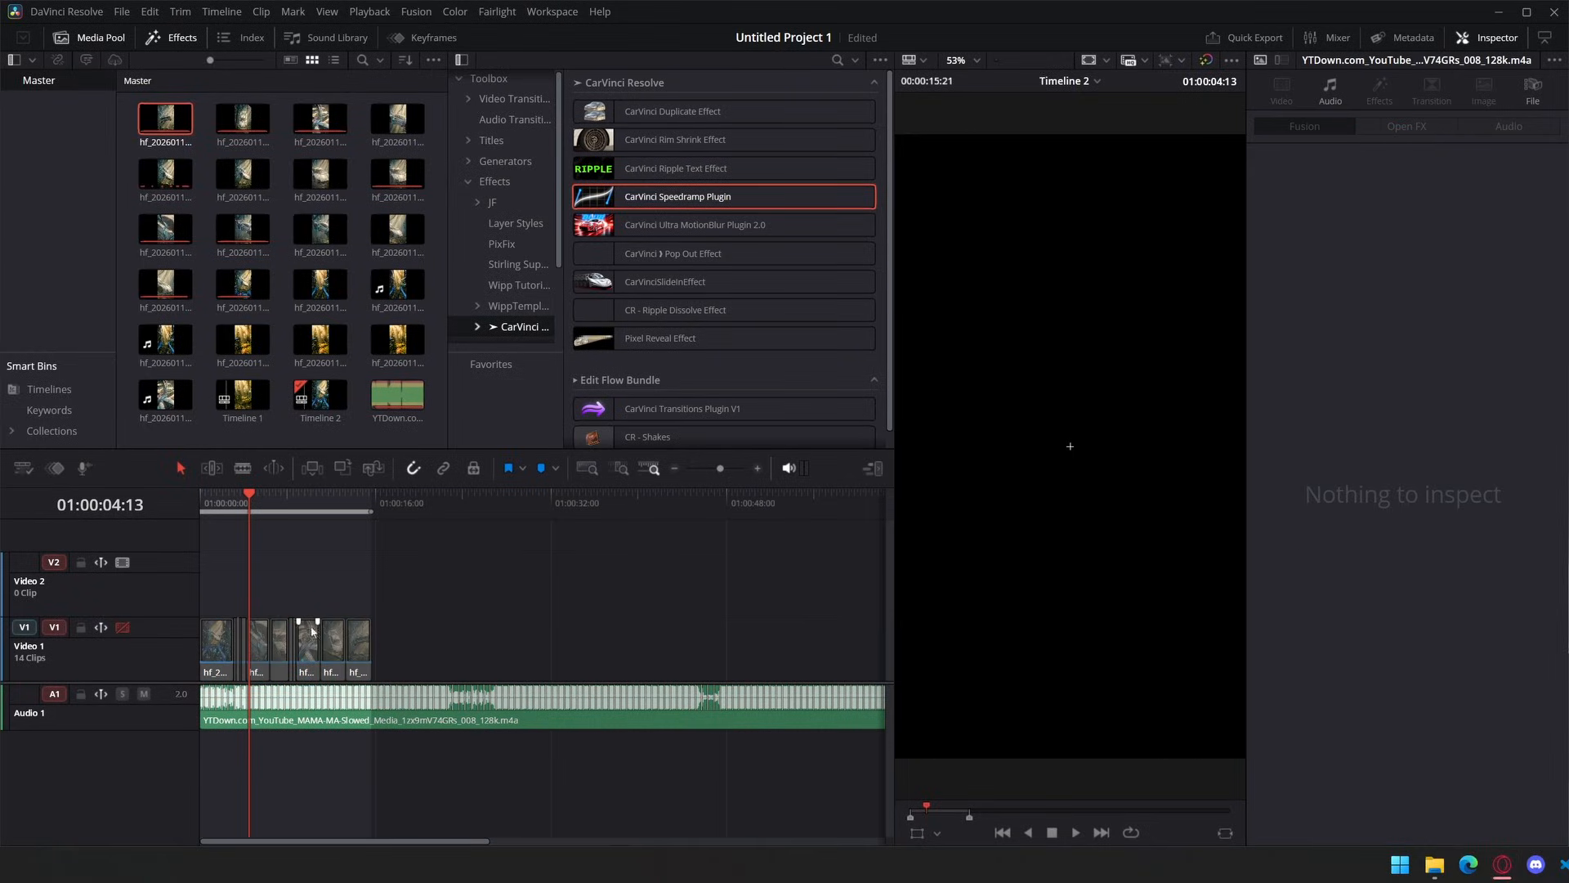
pyautogui.moveTo(357, 671); pyautogui.dragTo(264, 588)
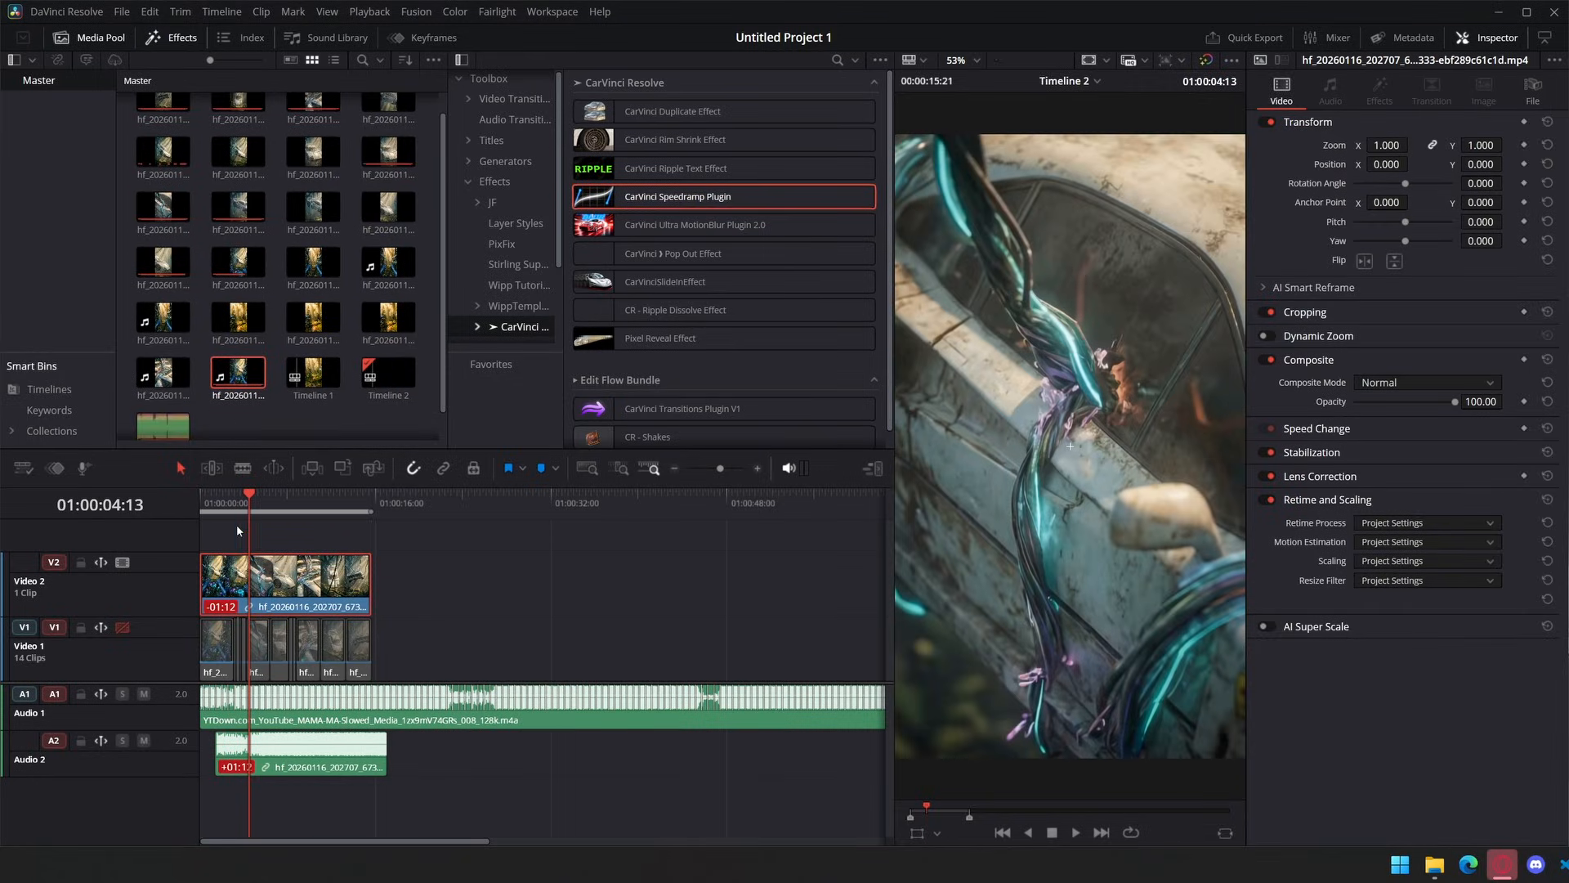
pyautogui.click(317, 763)
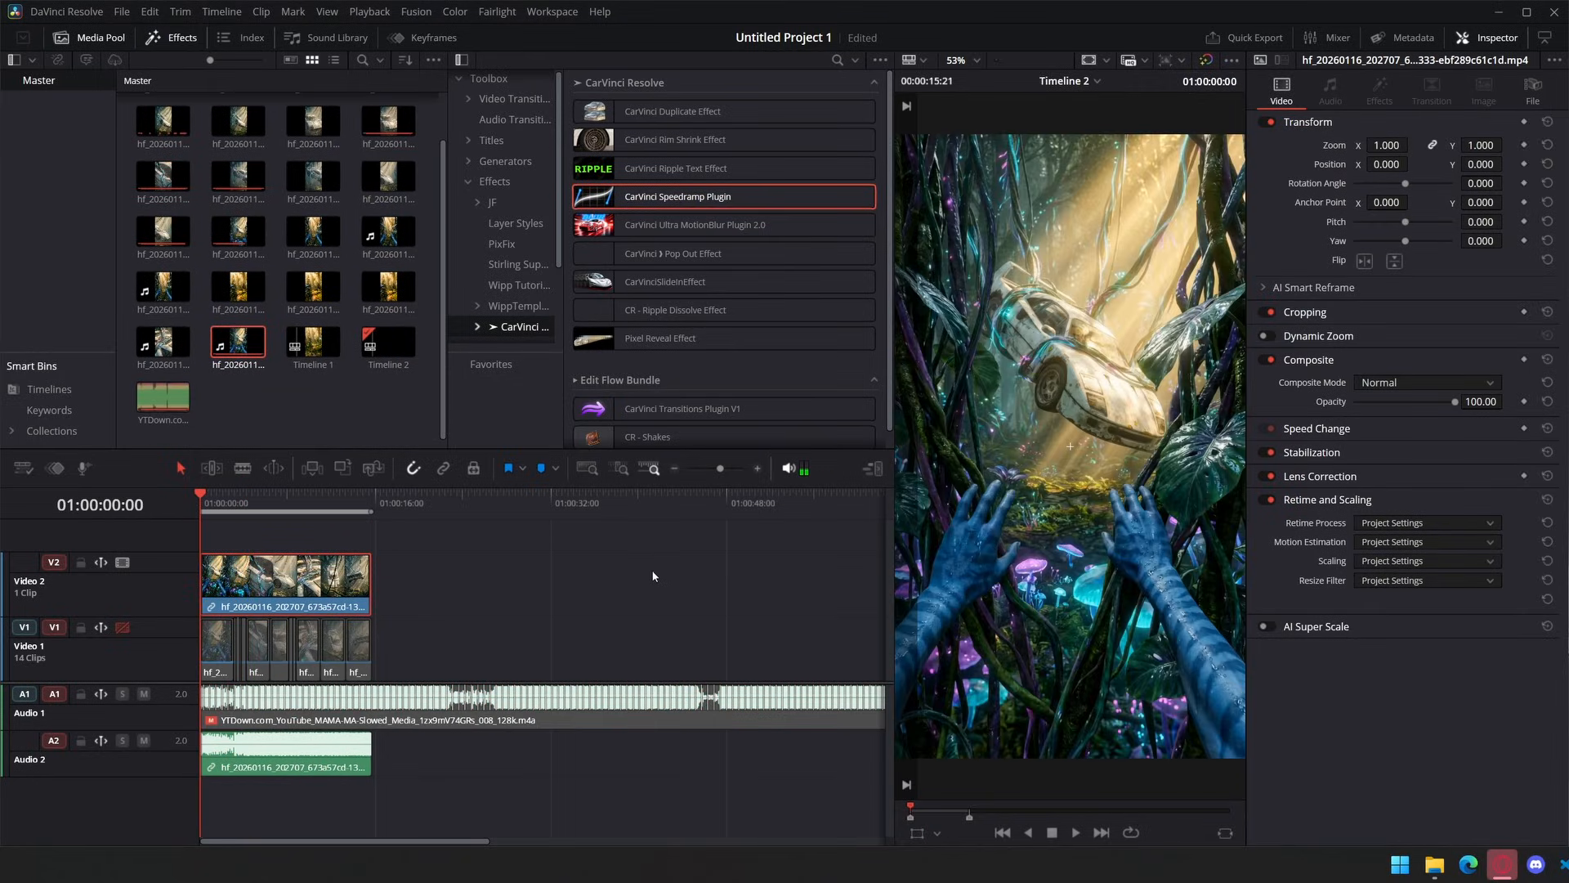
# - Add an Adjustment Clip on Video 3 from about 4 seconds to the video's end, graded with contrast 1.036, color boost 5.50 and saturation 57.40
pyautogui.moveTo(267, 493)
pyautogui.mouseDown()
pyautogui.moveTo(294, 507)
pyautogui.moveTo(270, 507)
pyautogui.mouseUp()
pyautogui.click(495, 181)
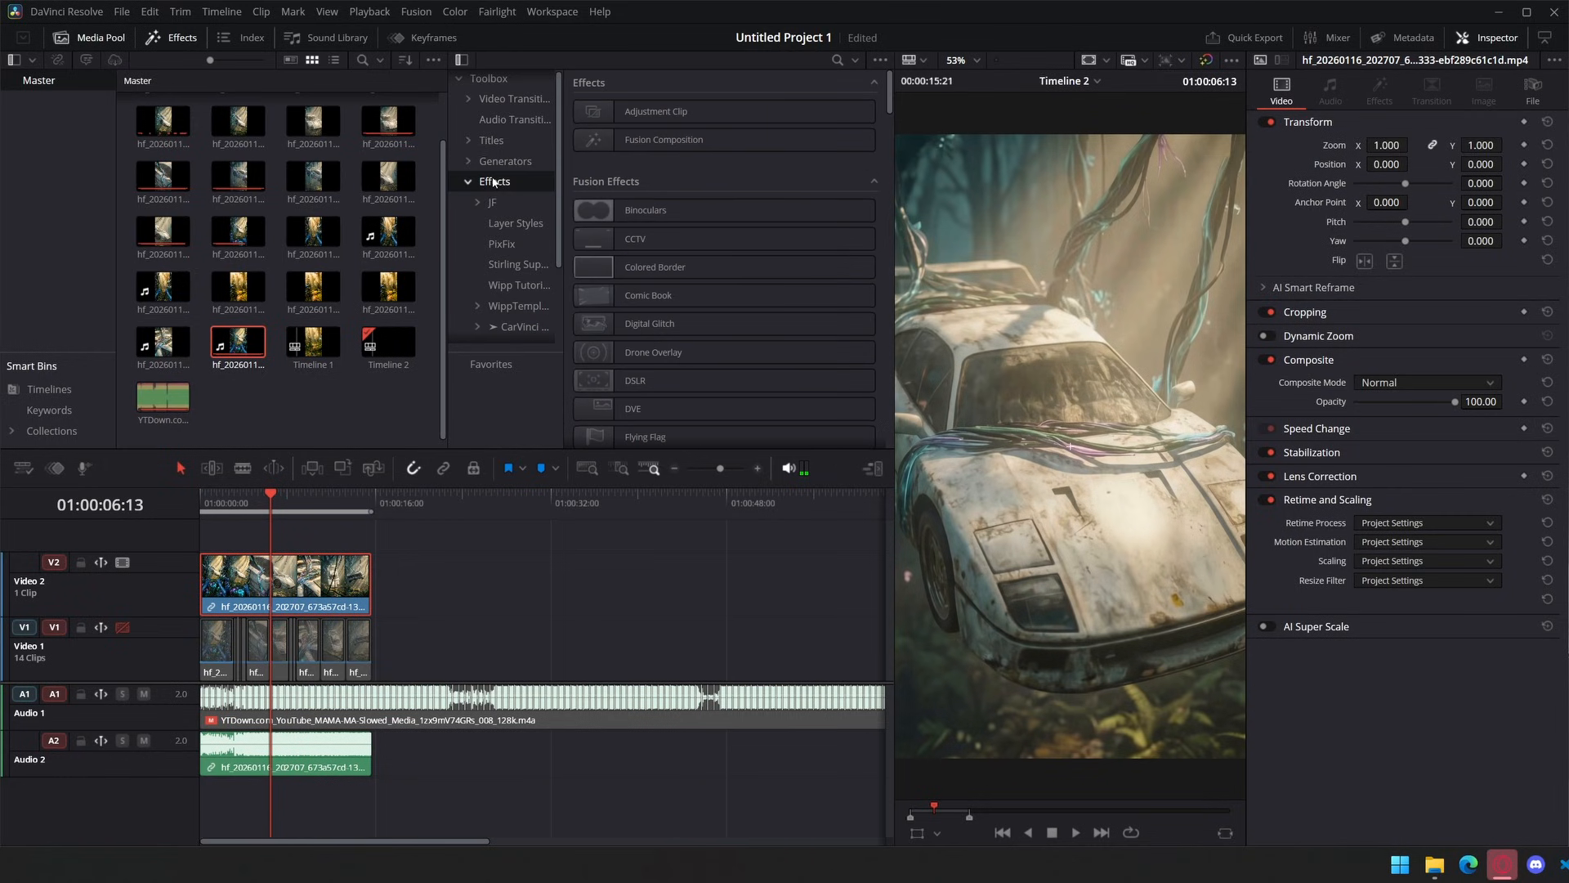
pyautogui.moveTo(665, 115); pyautogui.dragTo(360, 536)
pyautogui.moveTo(458, 503); pyautogui.dragTo(756, 530)
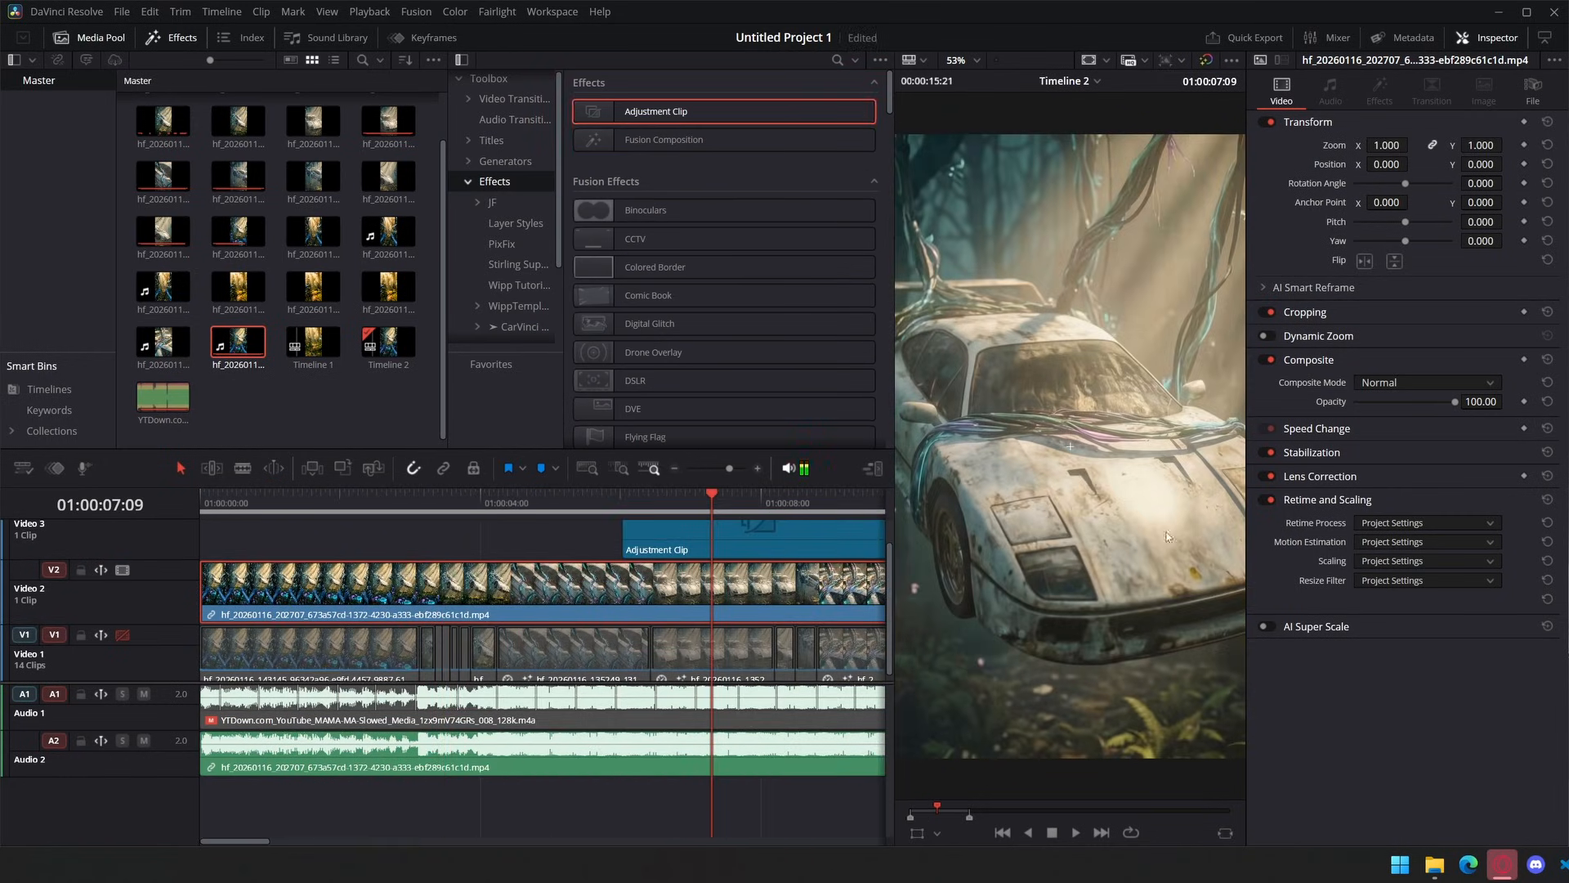
pyautogui.moveTo(727, 539); pyautogui.dragTo(612, 542)
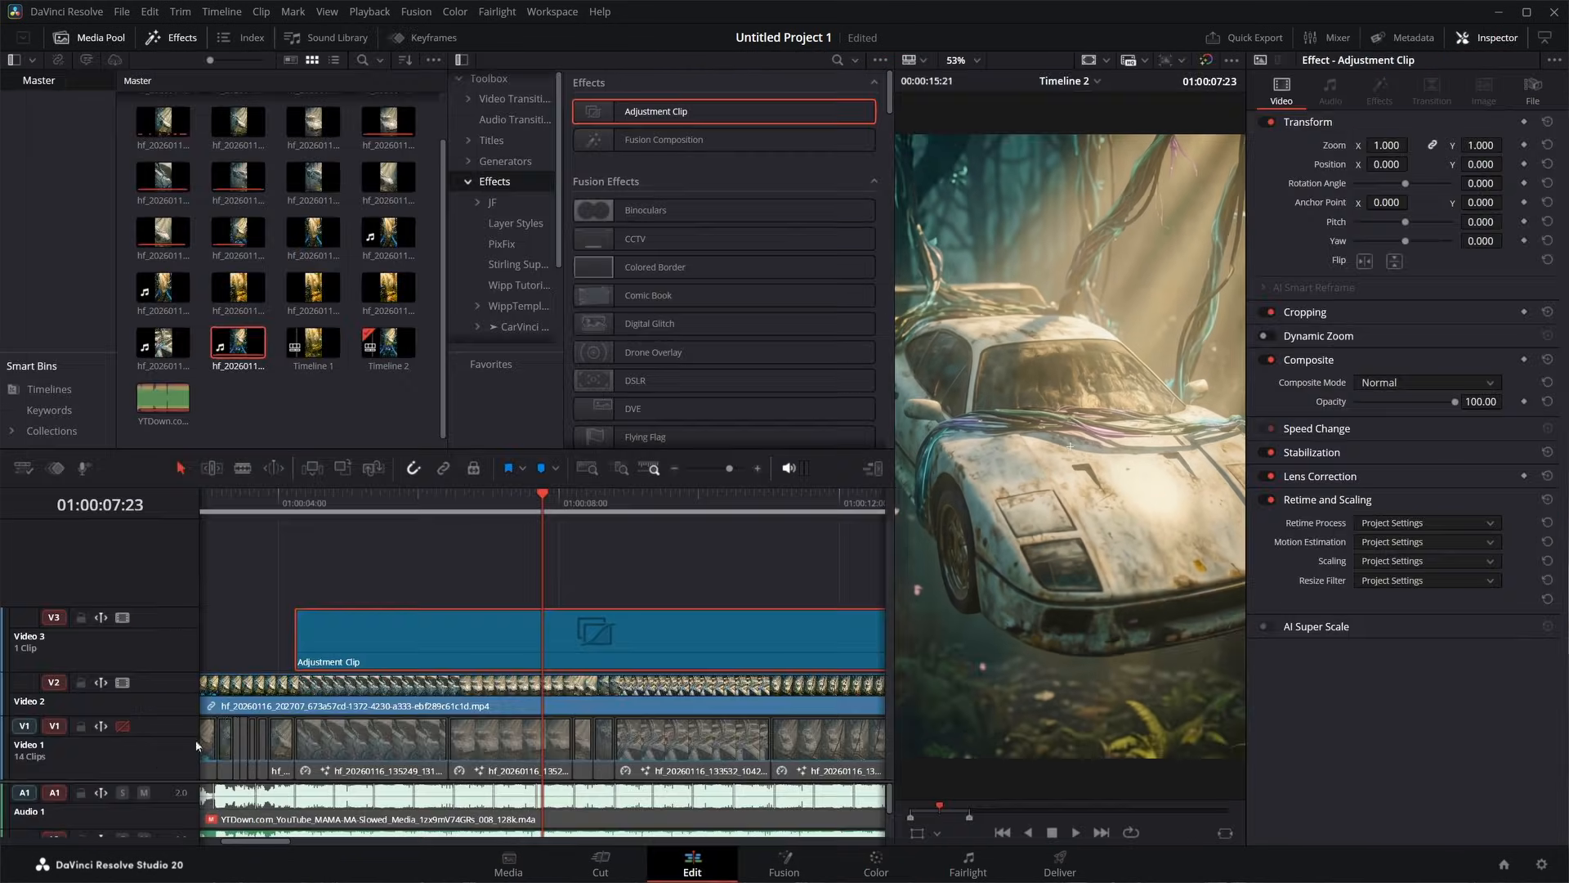
# - Add a second Adjustment Clip on Video 4 spanning the whole video and apply CarVinci Ultra MotionBlur Plugin 2.0 to it
pyautogui.moveTo(645, 112); pyautogui.dragTo(299, 573)
pyautogui.scroll(-6, 299, 569)
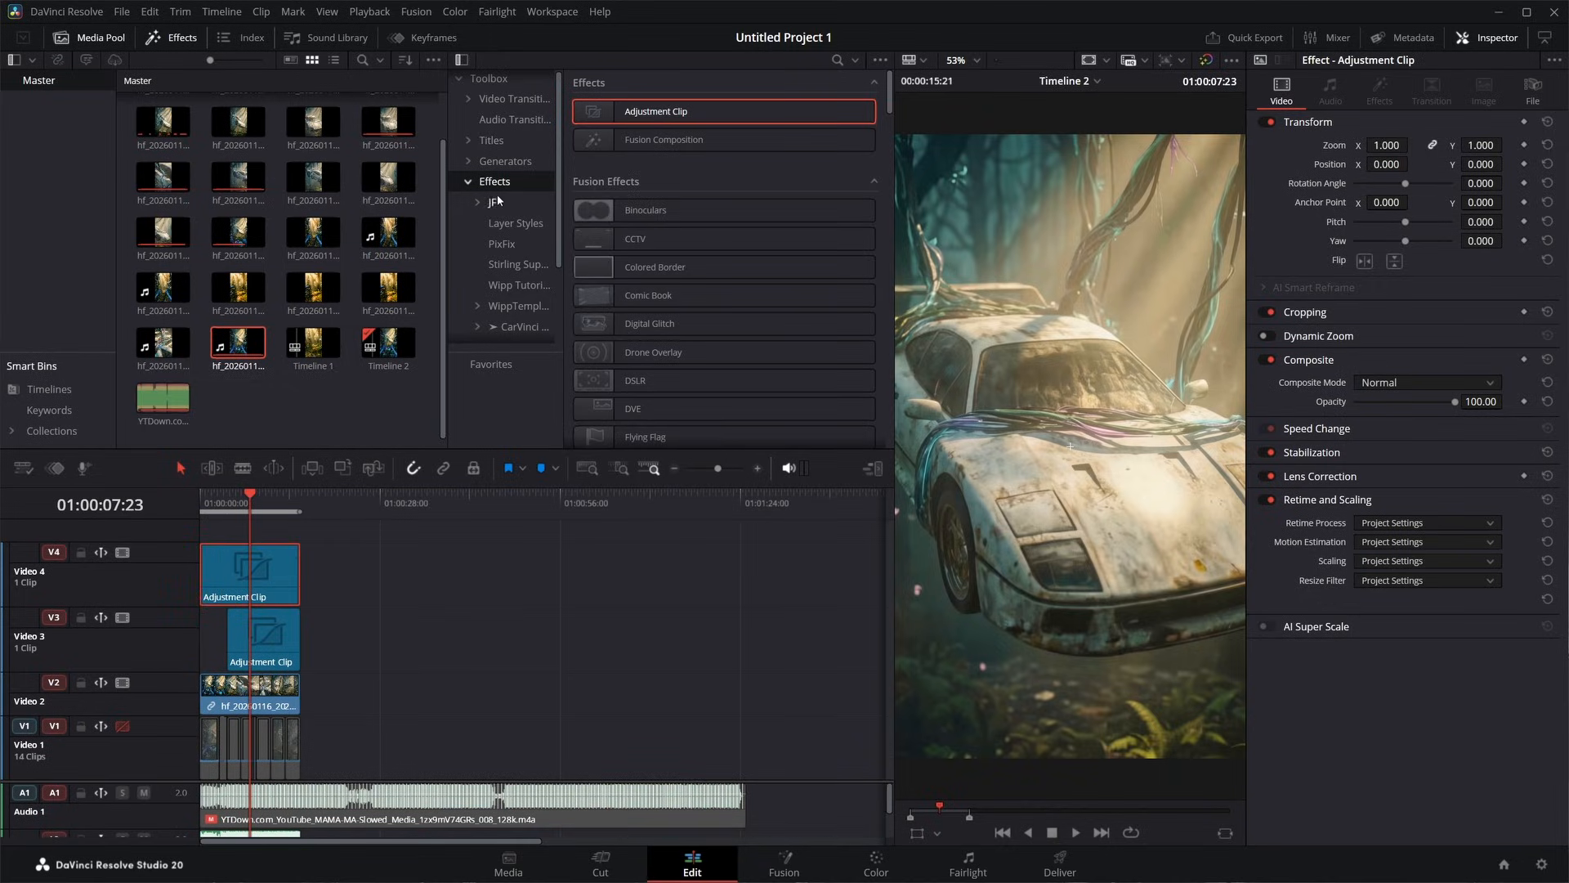
pyautogui.scroll(-2, 504, 294)
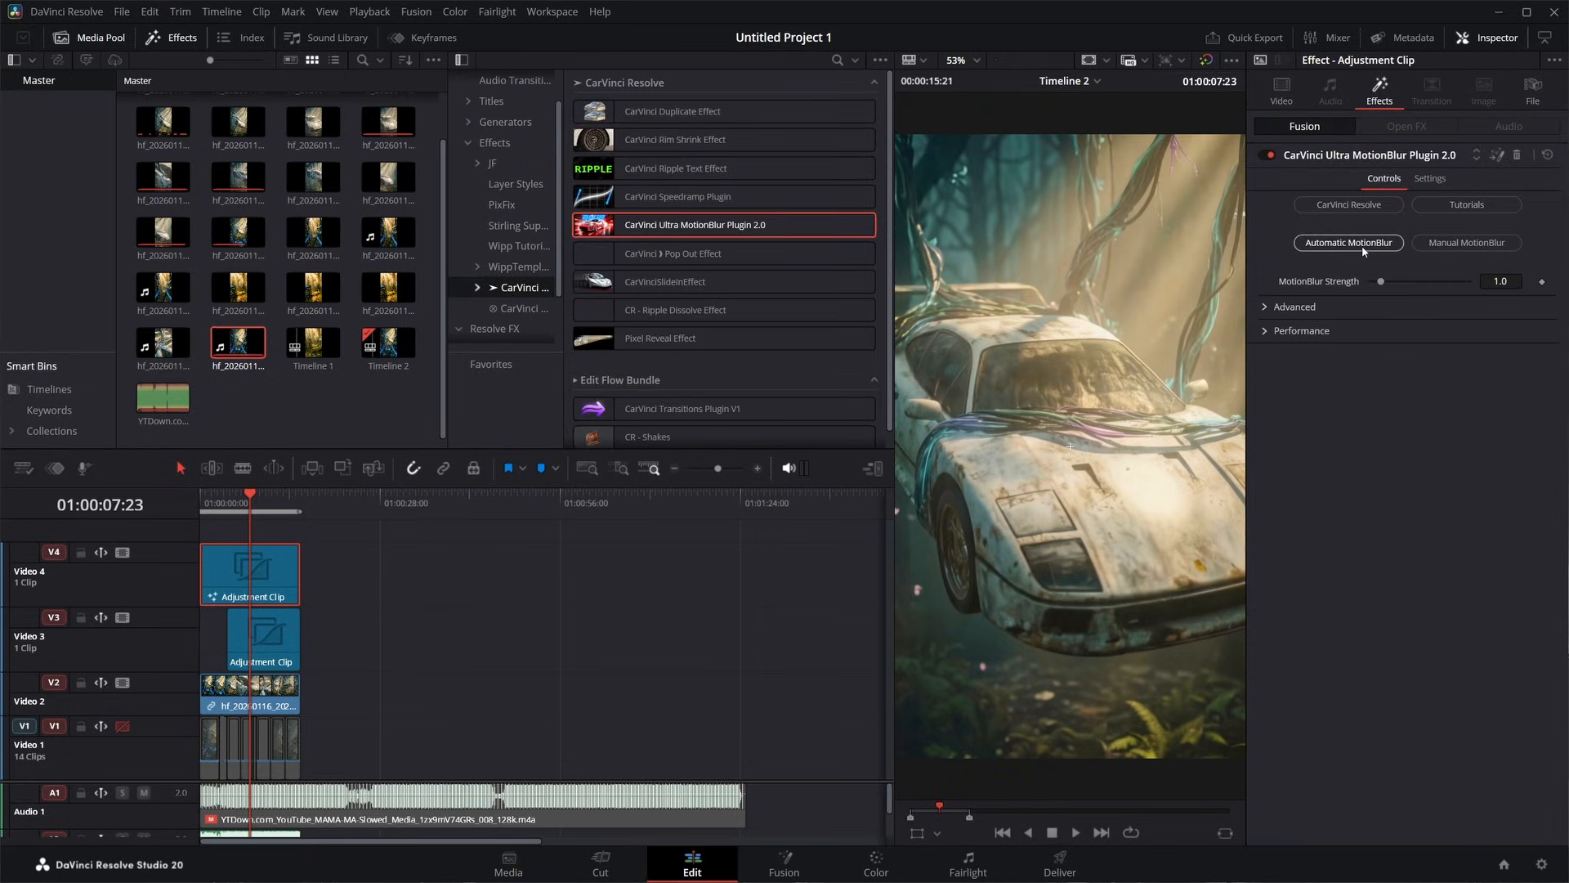
# - Preview the motion-blurred video from about 6 and 4 seconds on the timeline, and go to the Deliver page
pyautogui.click(242, 504)
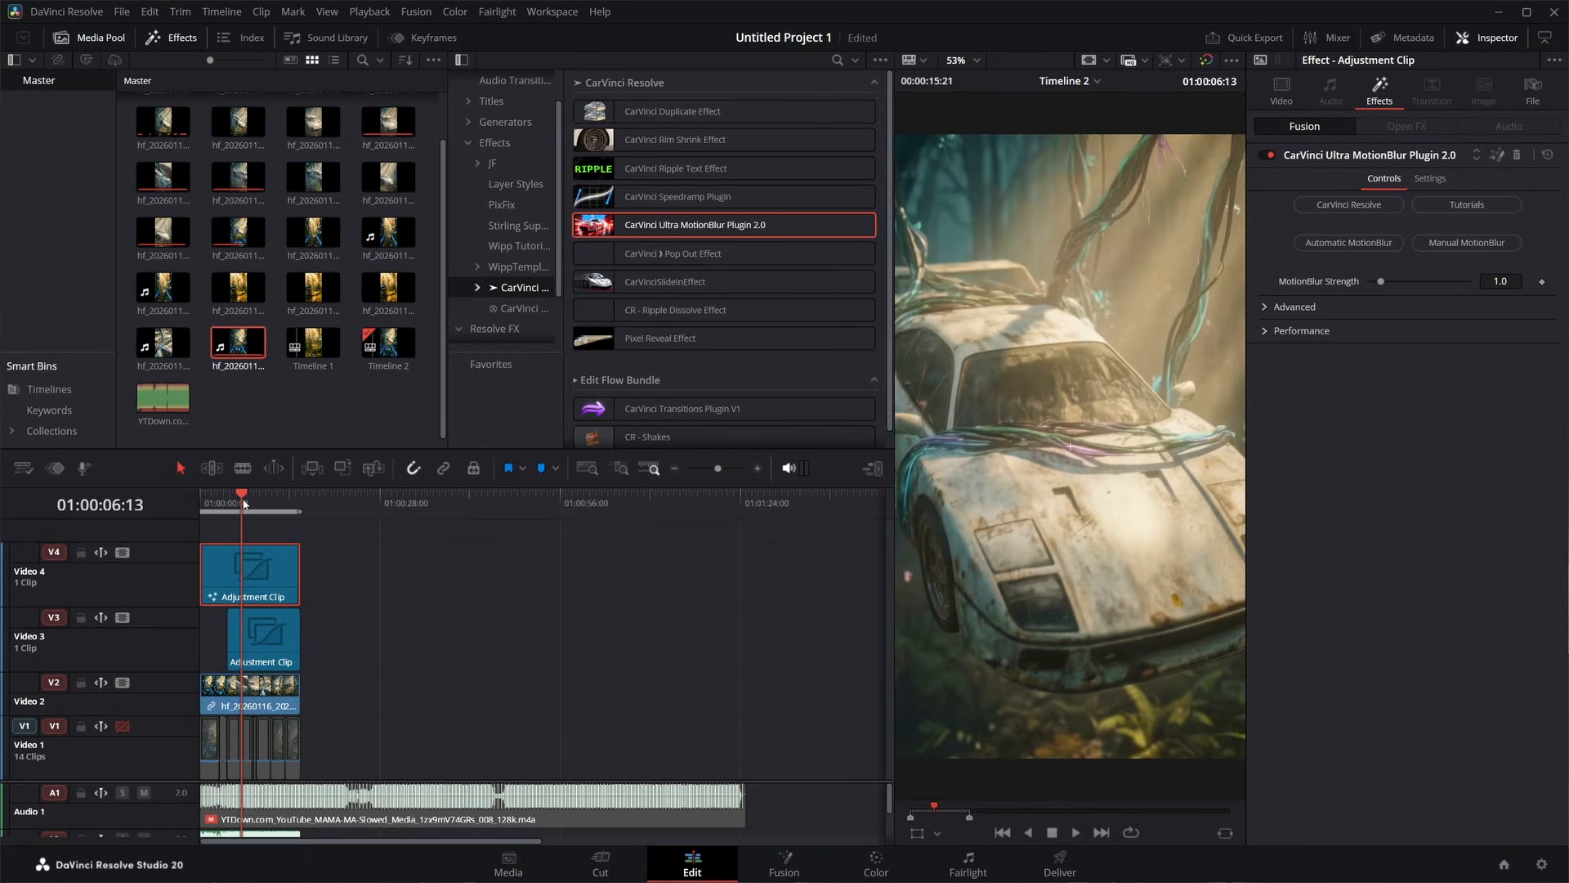
pyautogui.click(224, 504)
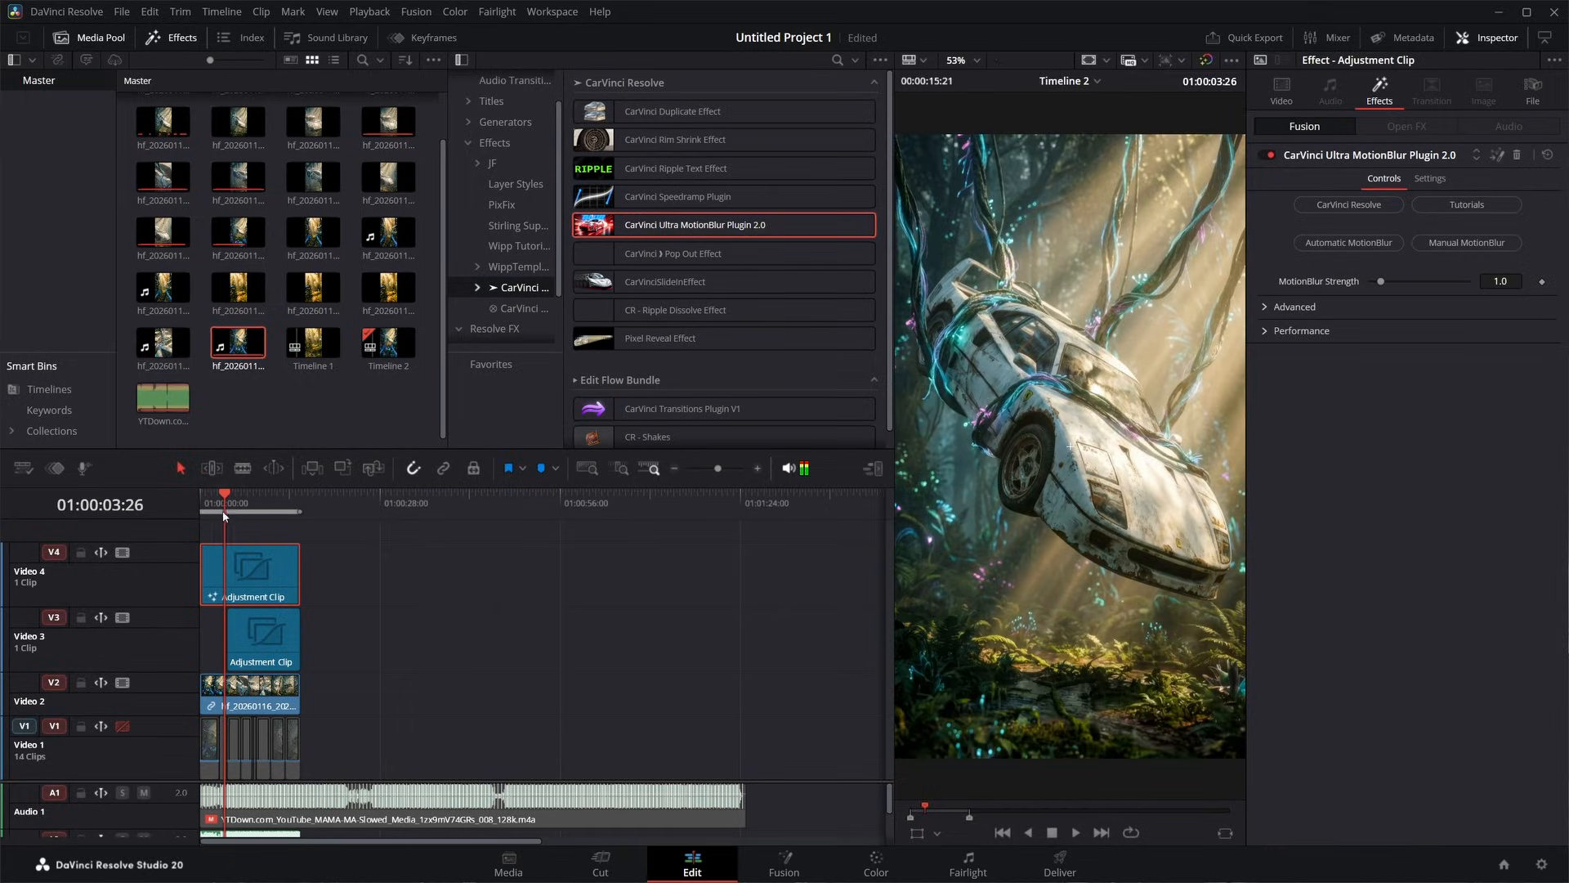
pyautogui.click(1060, 862)
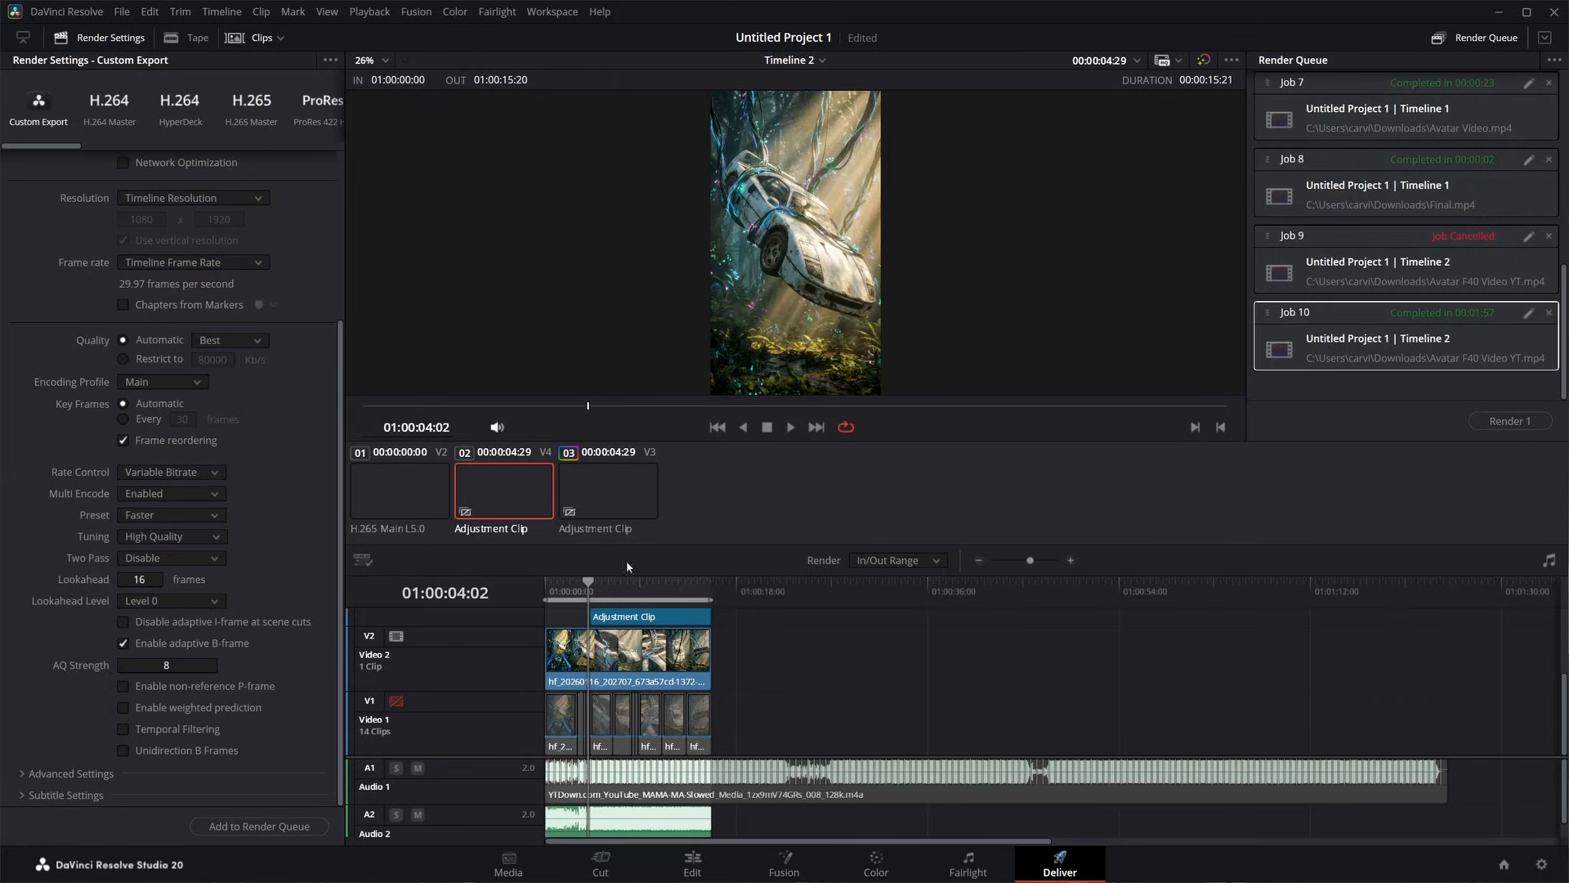